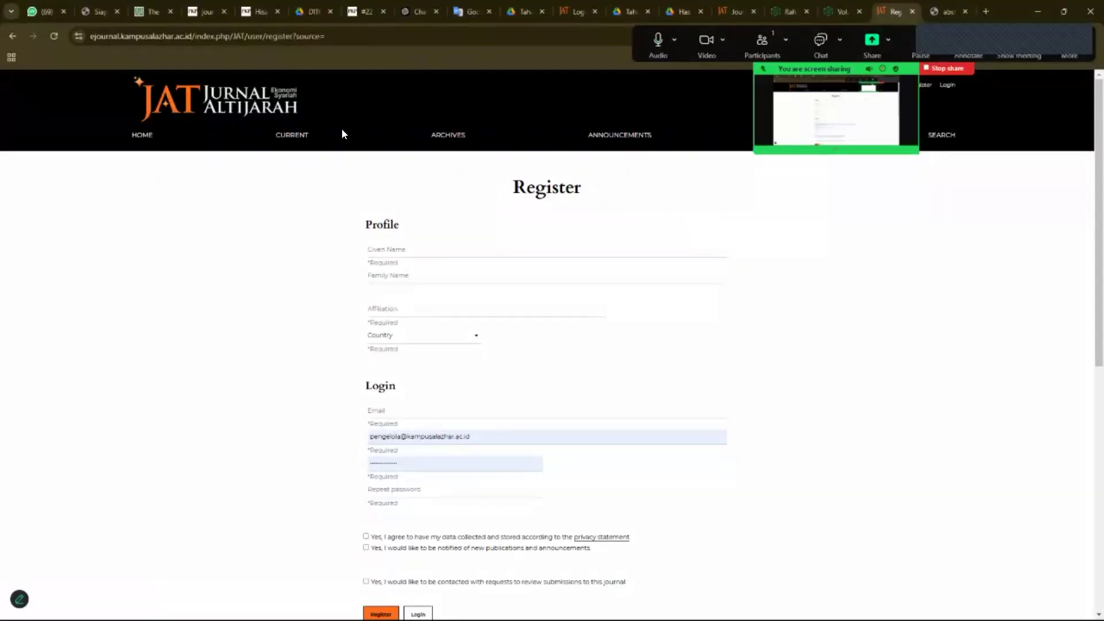
- Return to the Jurnal Al-Tijarah home page and zoom the browser to 125%
left_click(208, 114)
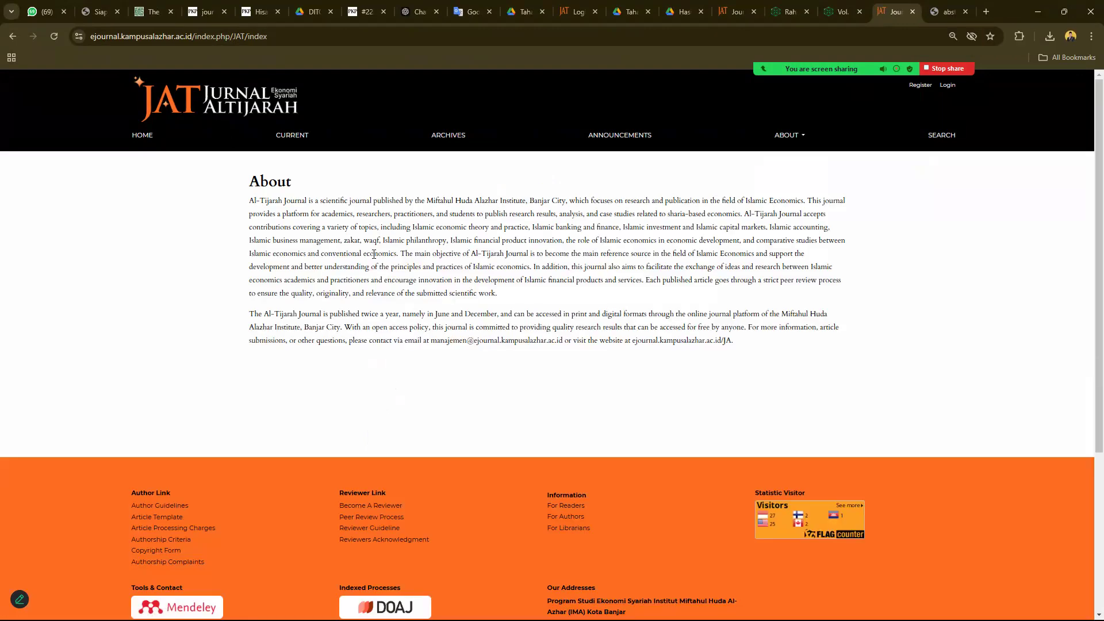
key("ctrl+plus")
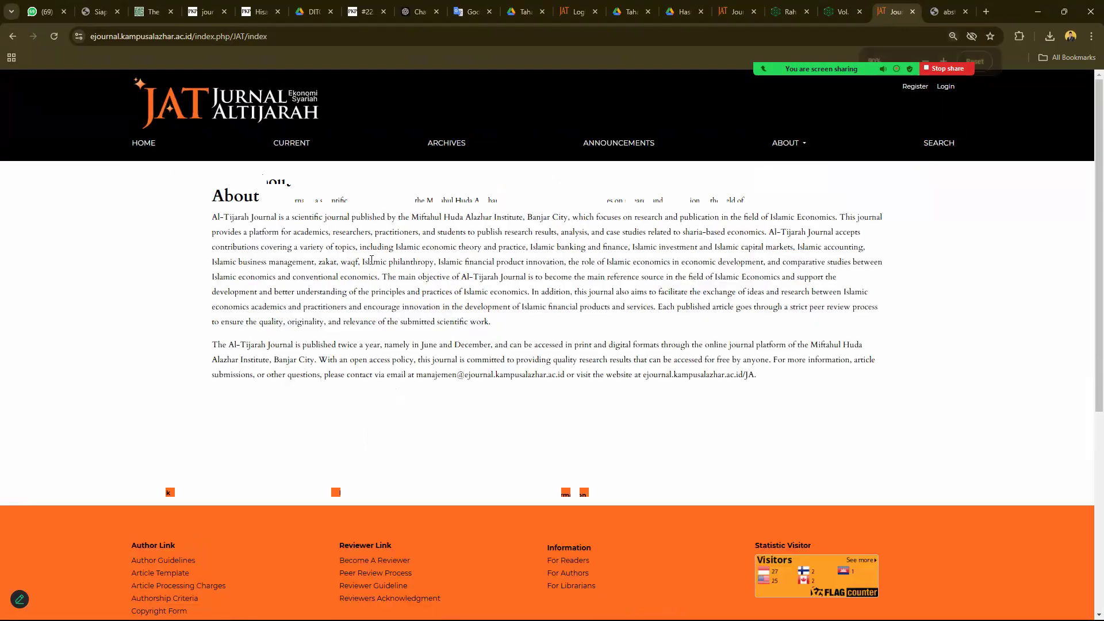
key("ctrl+plus")
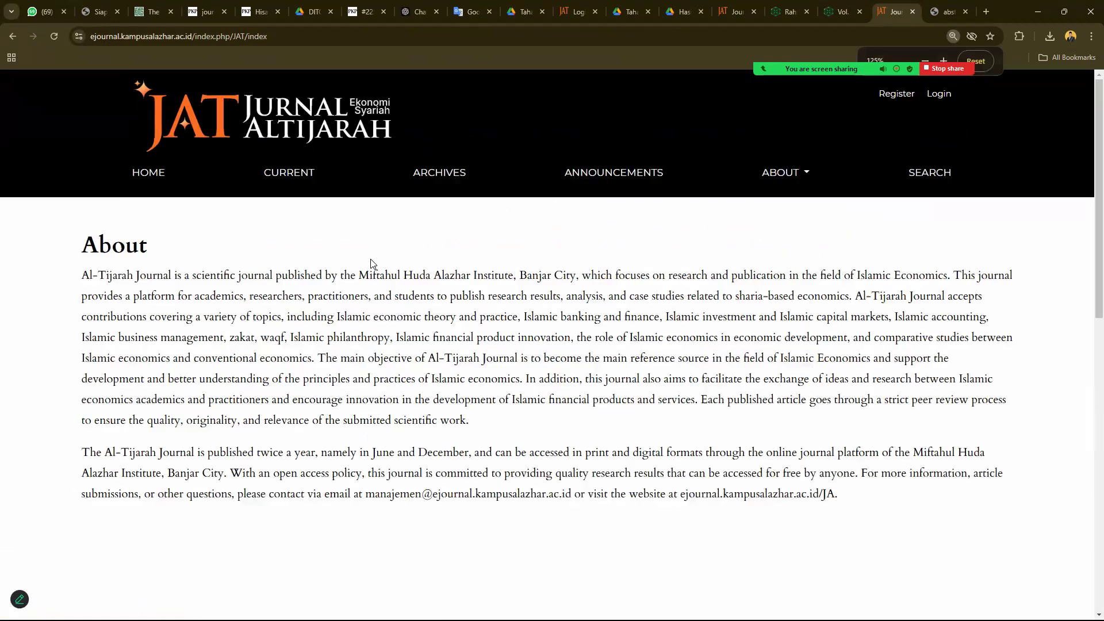
left_click(157, 177)
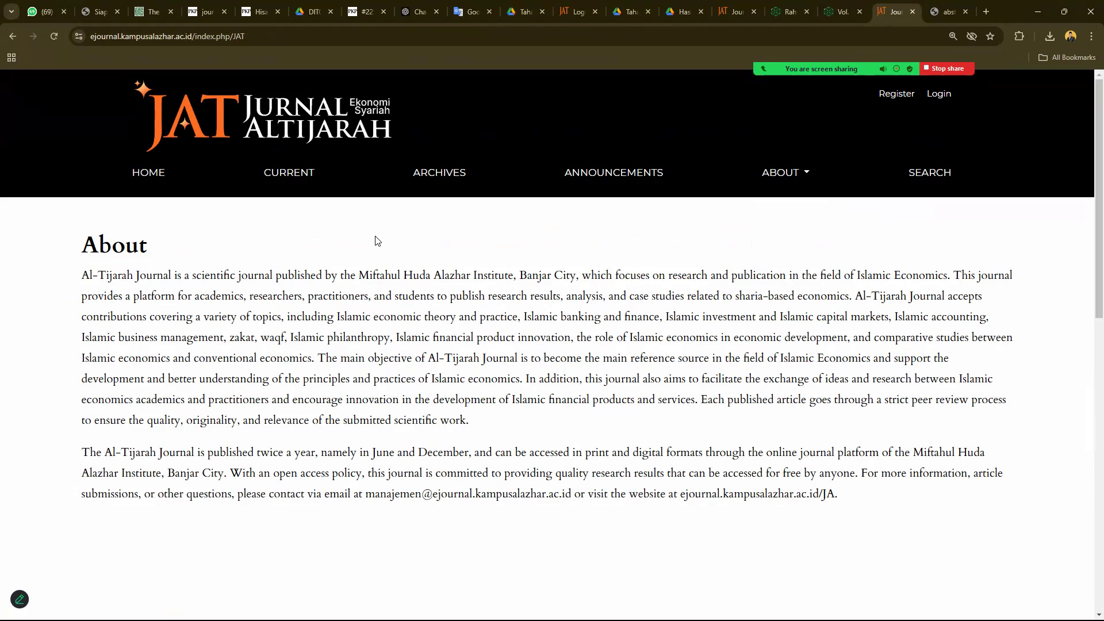
- Scroll through the home page's About text and footer
scroll(377, 240, "down", 8)
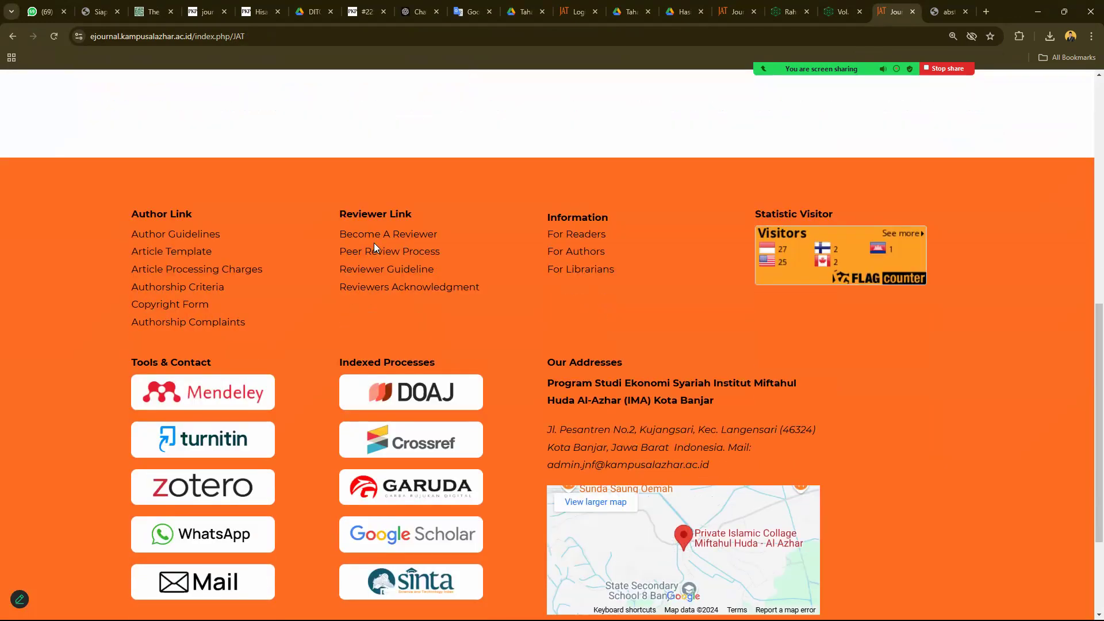
scroll(374, 242, "down", 2)
scroll(373, 247, "up", 6)
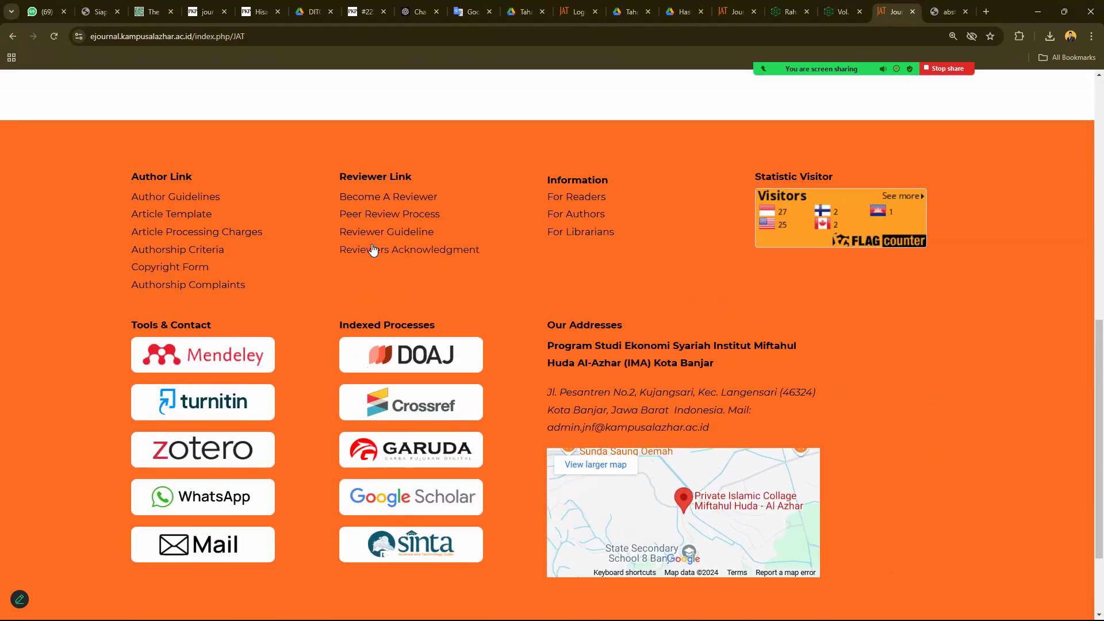
scroll(373, 250, "up", 2)
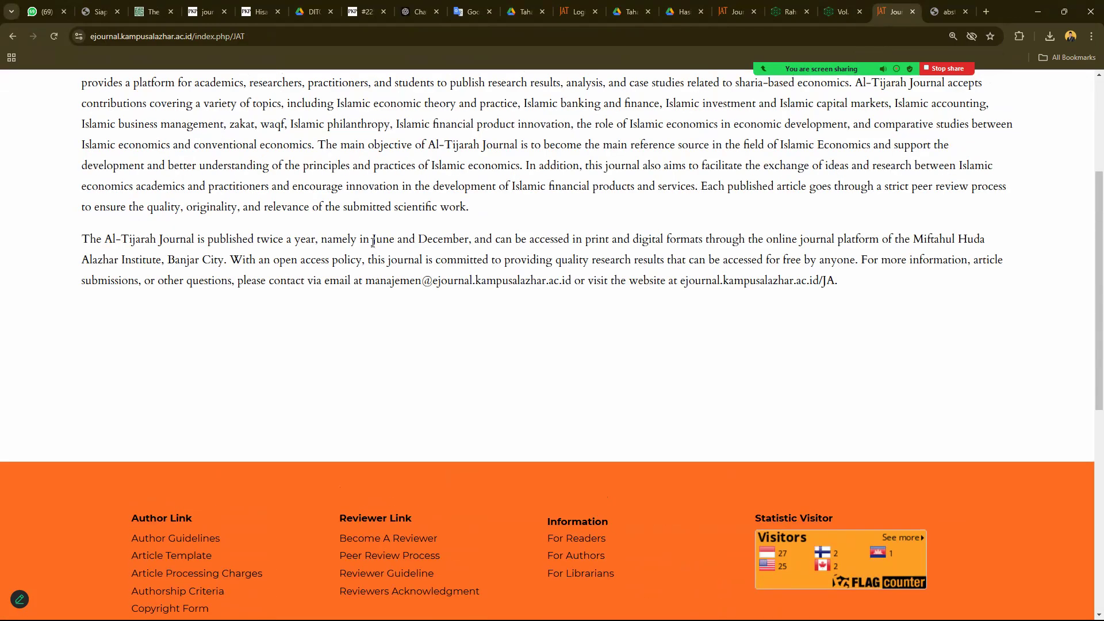
scroll(352, 254, "down", 3)
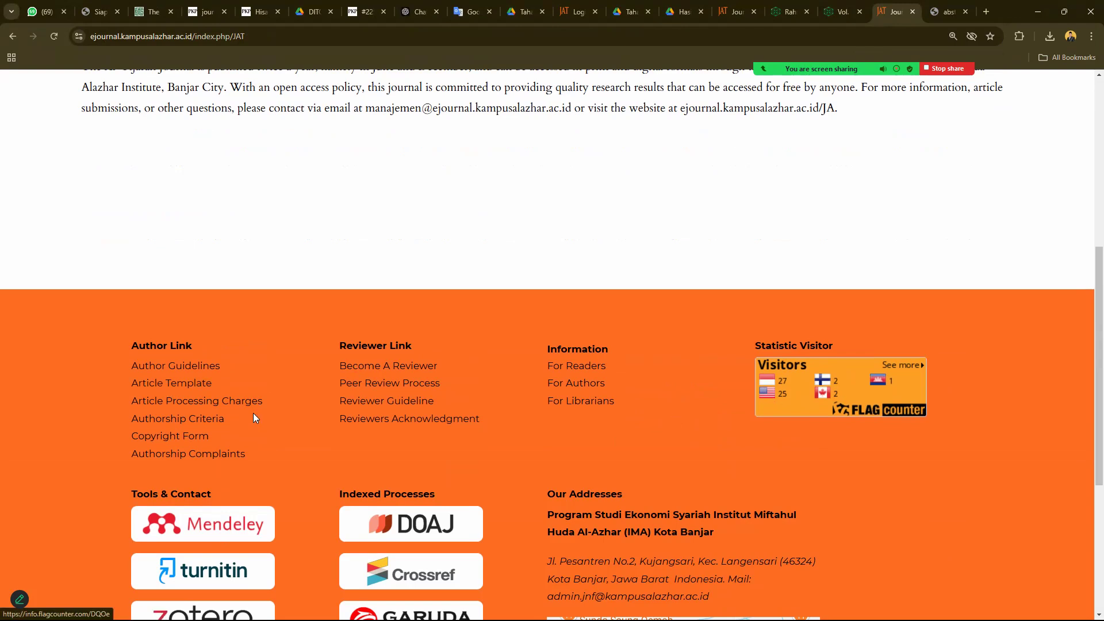
scroll(223, 411, "up", 4)
scroll(454, 444, "down", 4)
- In a new tab, browse the journal's Archives, Current issue and Announcements pages
left_click(185, 401)
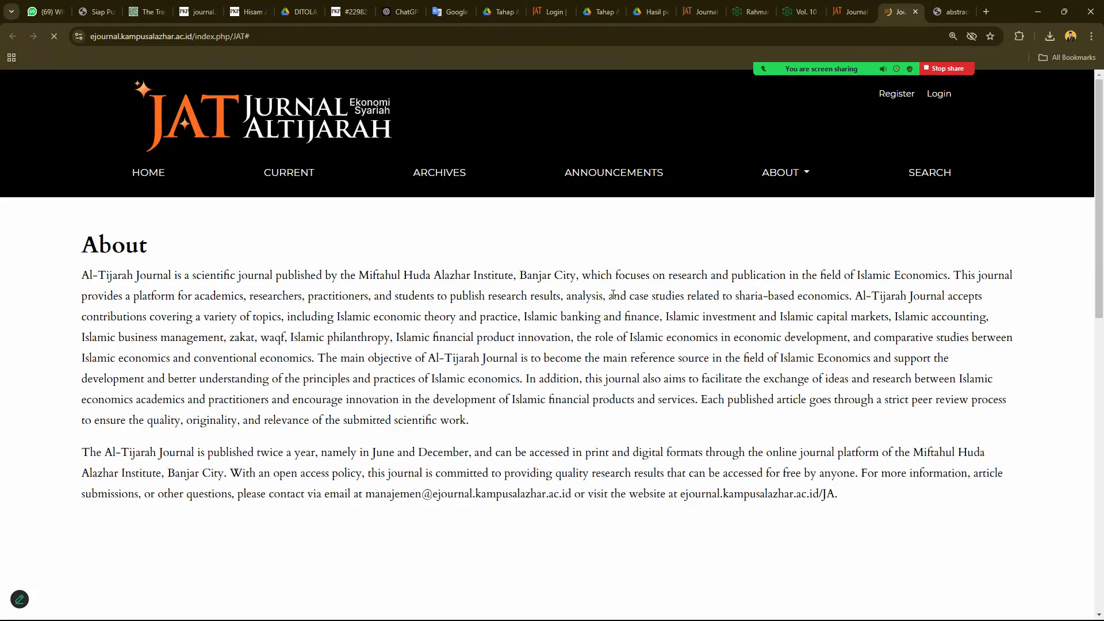
scroll(496, 379, "down", 2)
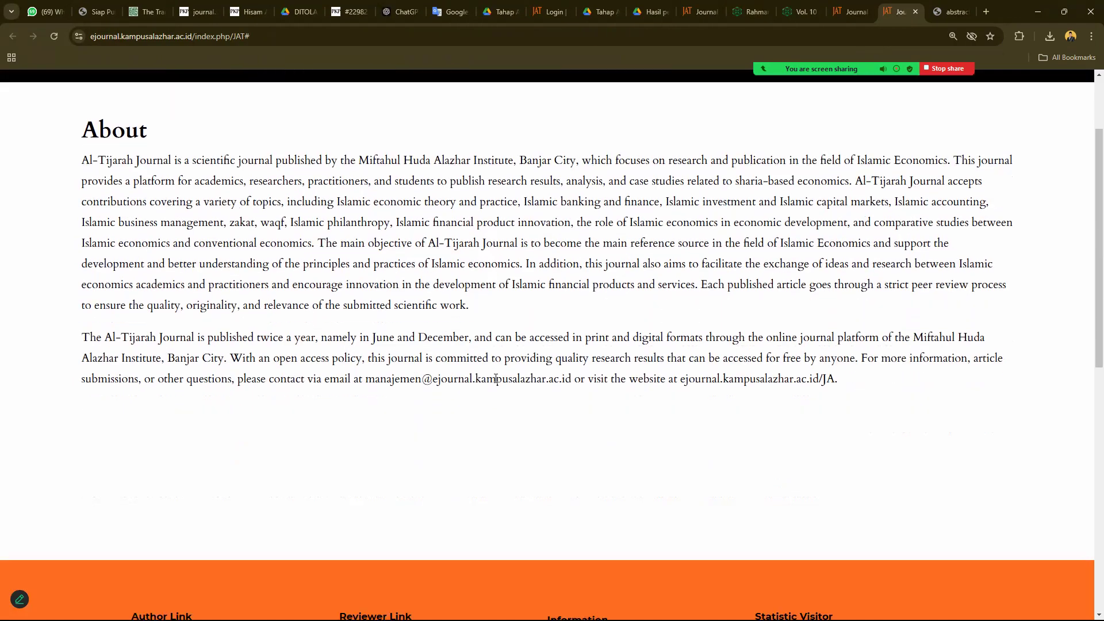
scroll(507, 373, "up", 2)
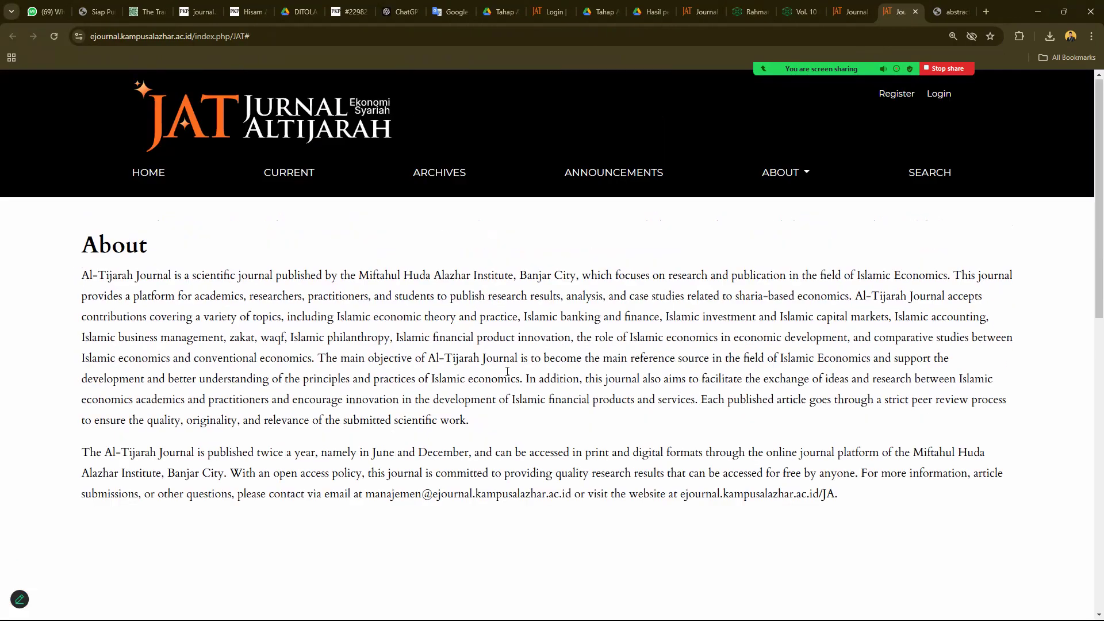
left_click(804, 176)
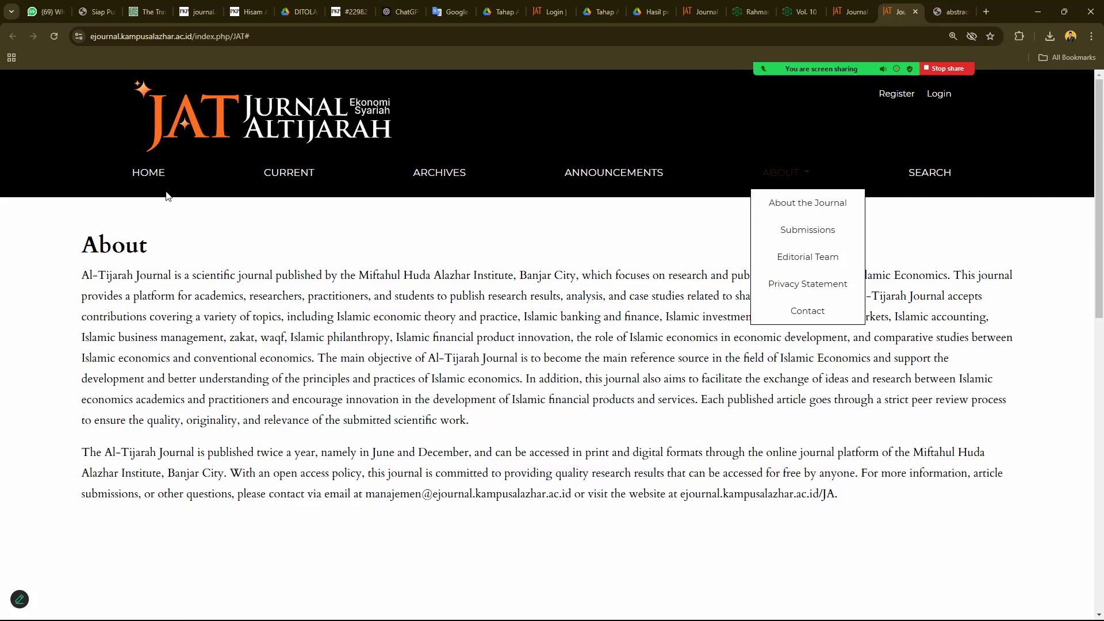
left_click(153, 175)
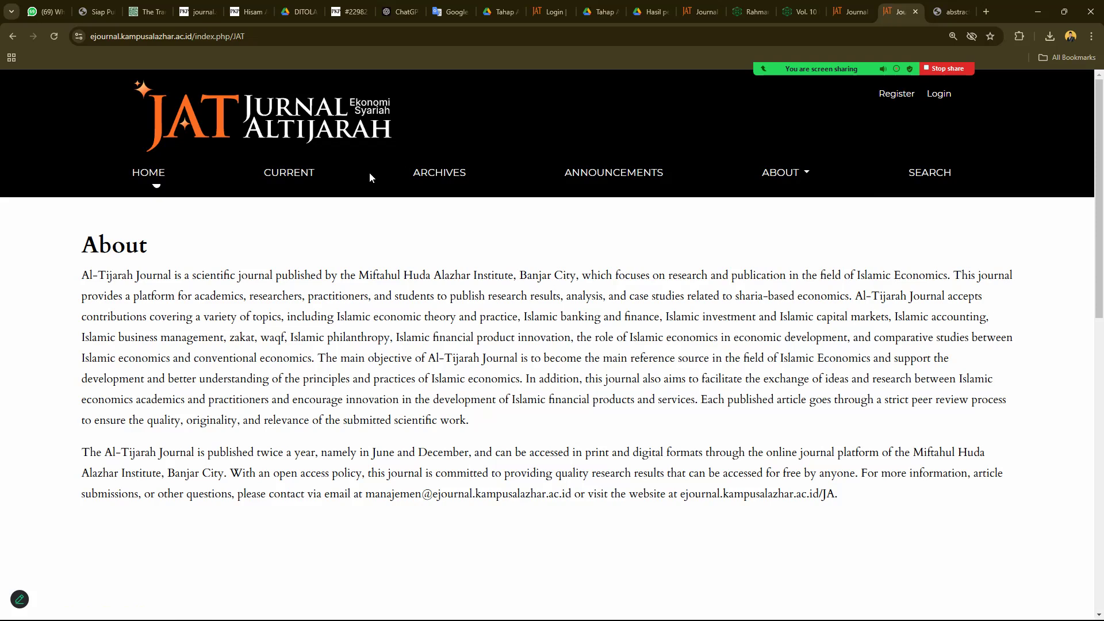
left_click(418, 178)
left_click(316, 182)
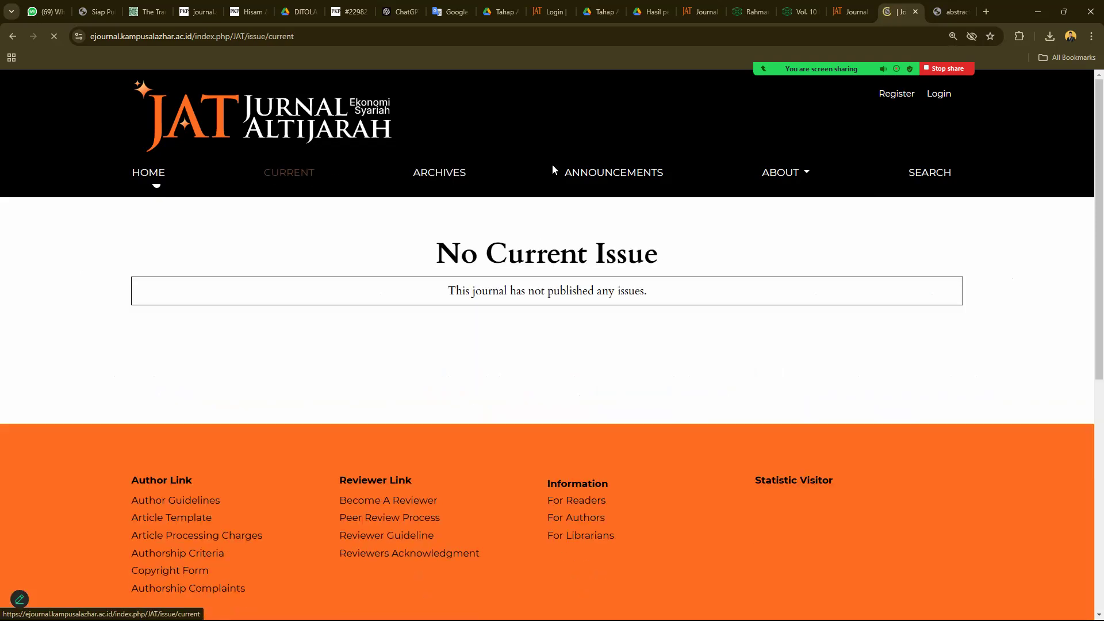
left_click(654, 183)
- Open About the Journal and follow its Journal Template link
left_click(787, 175)
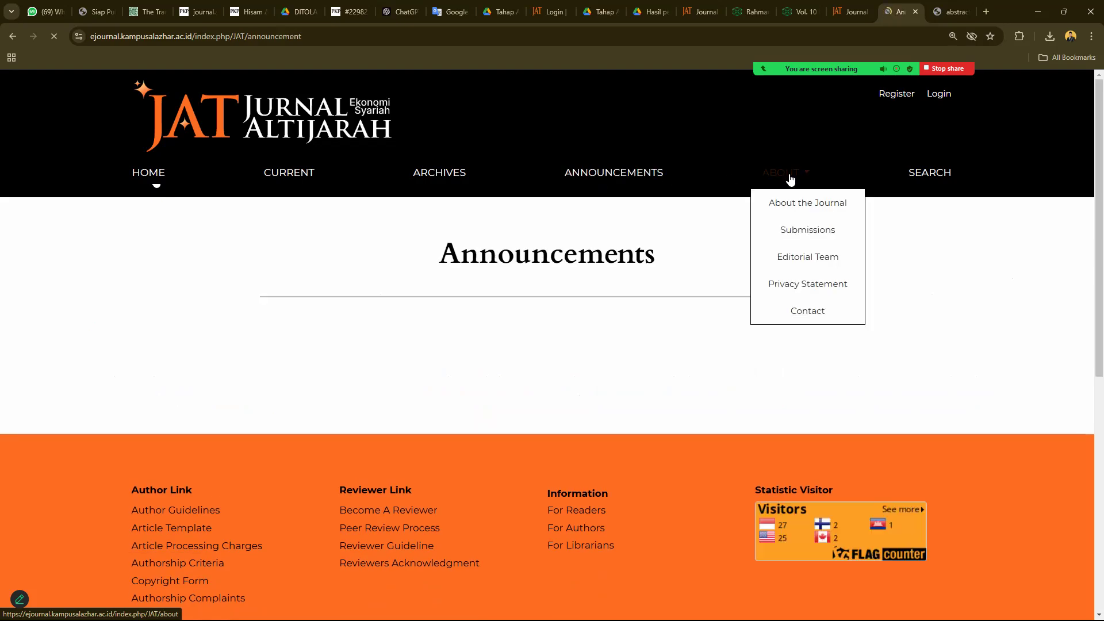
left_click(798, 205)
scroll(393, 399, "down", 12)
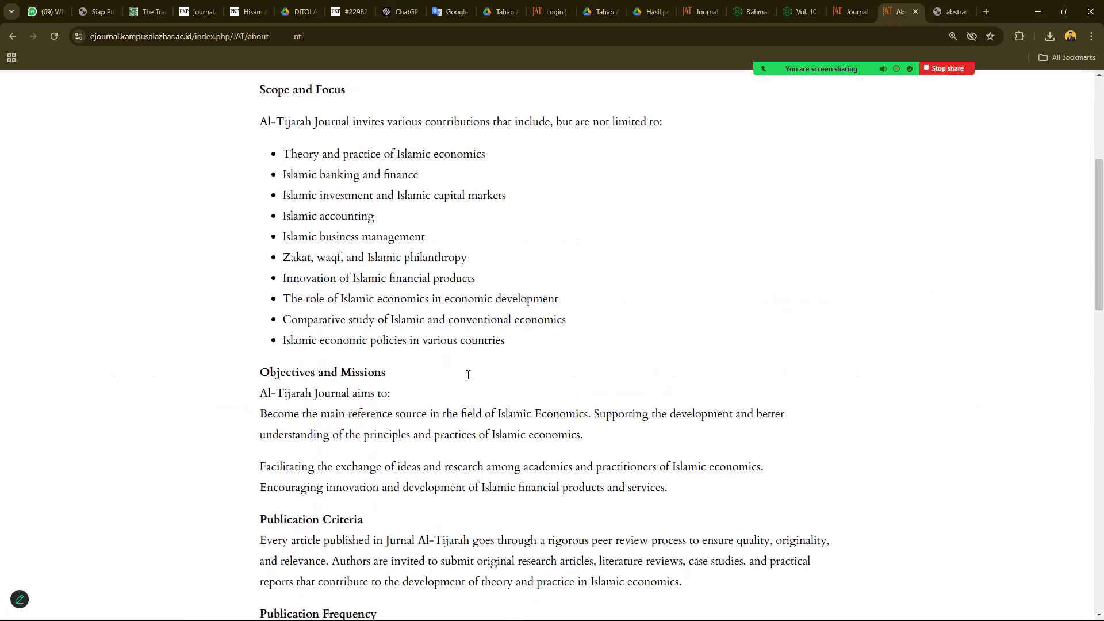
scroll(394, 400, "down", 4)
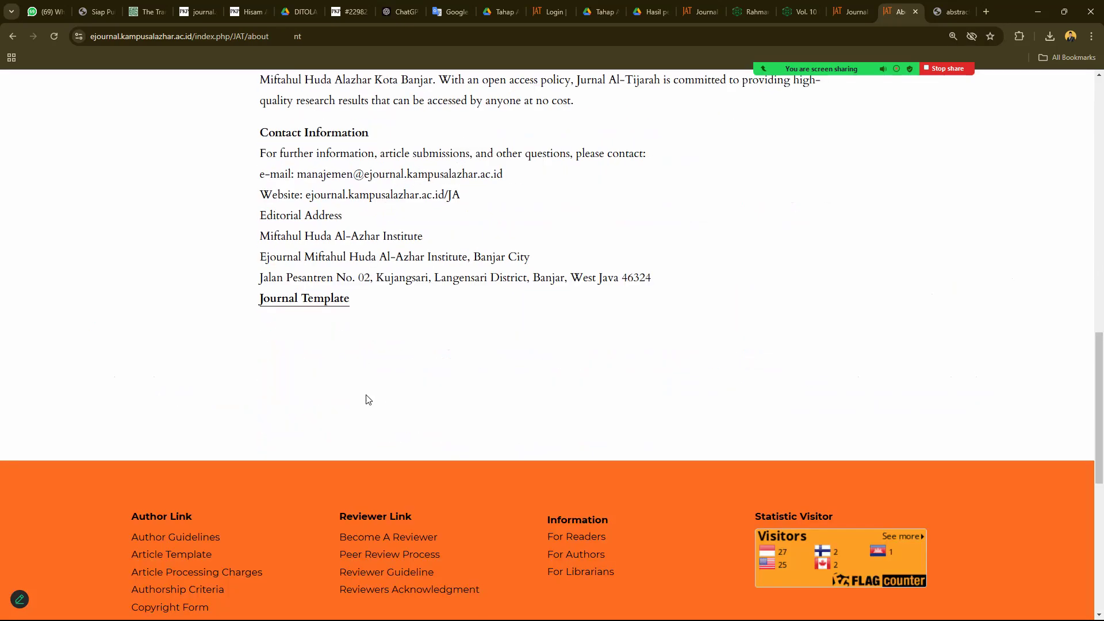
left_click(307, 299)
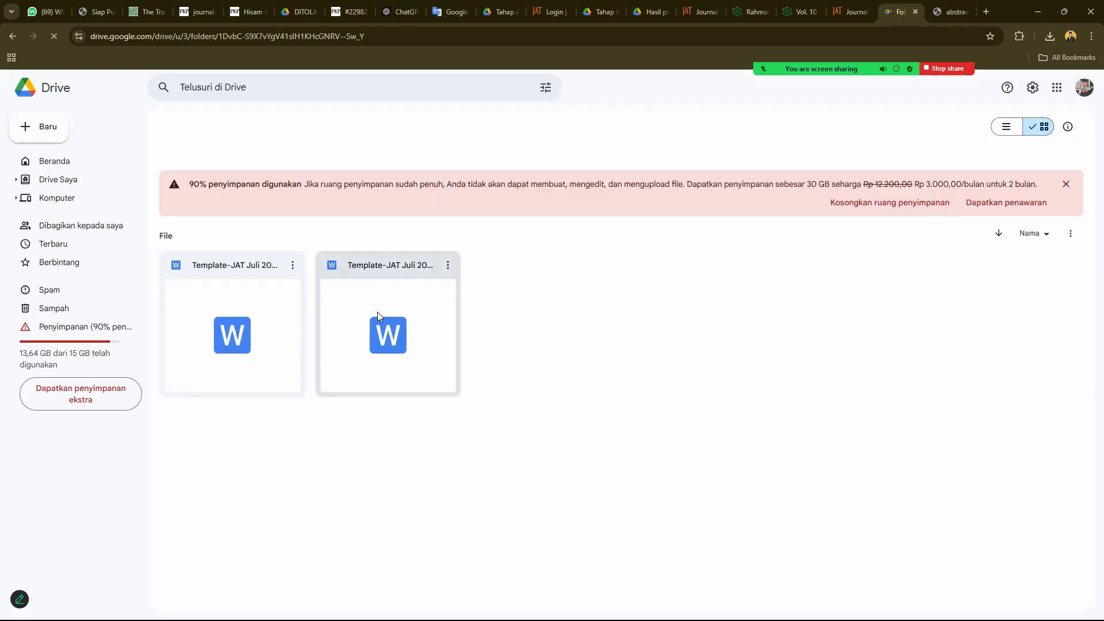
right_click(362, 285)
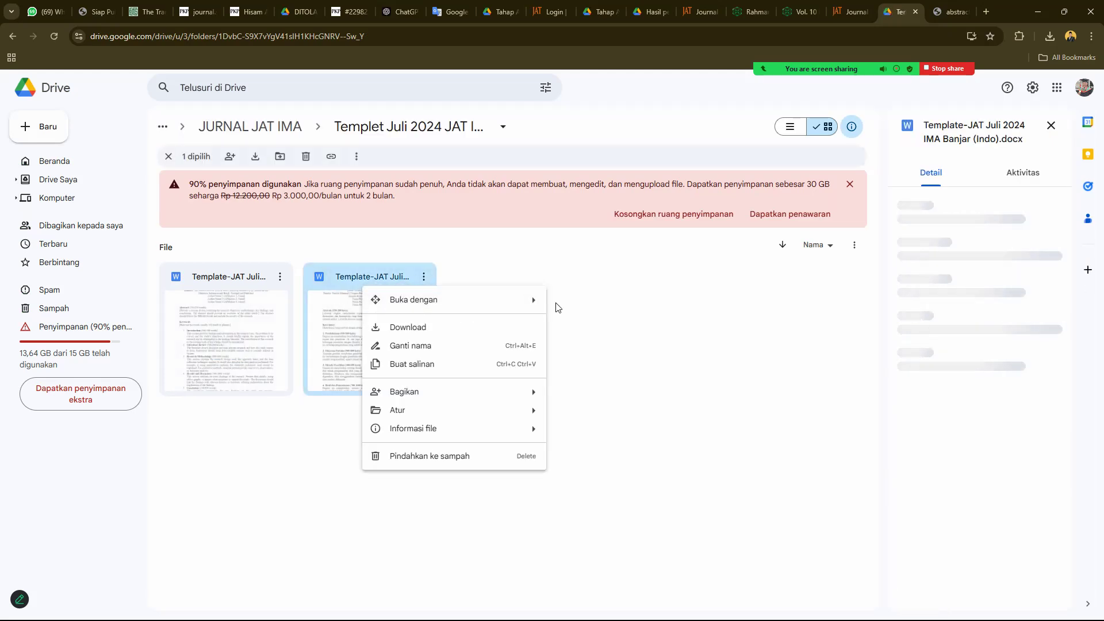
key("Escape")
right_click(395, 277)
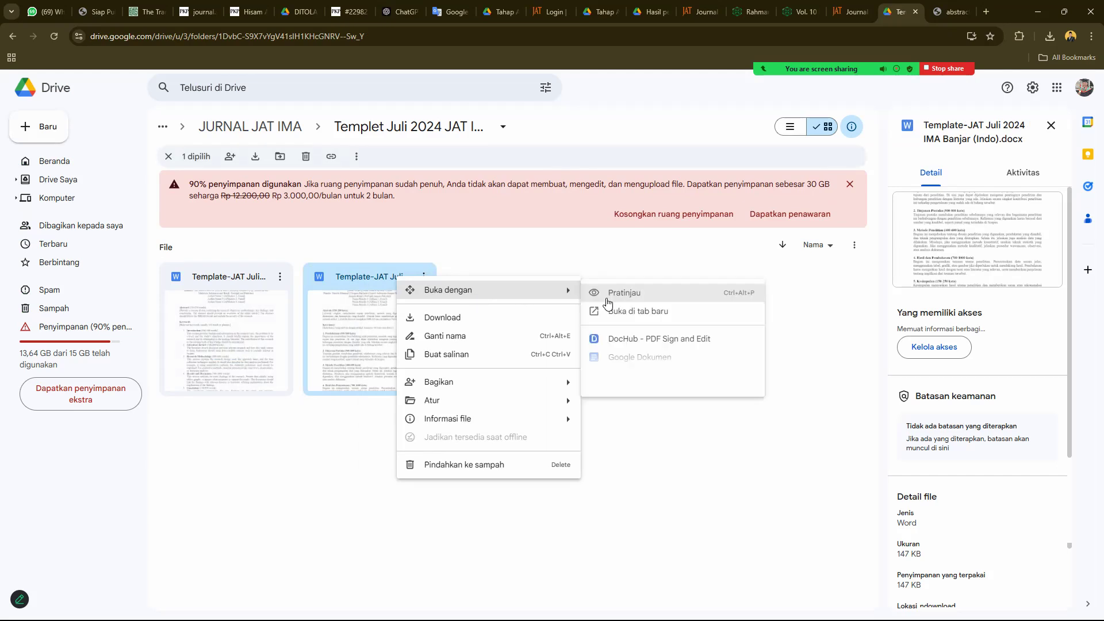
left_click(613, 300)
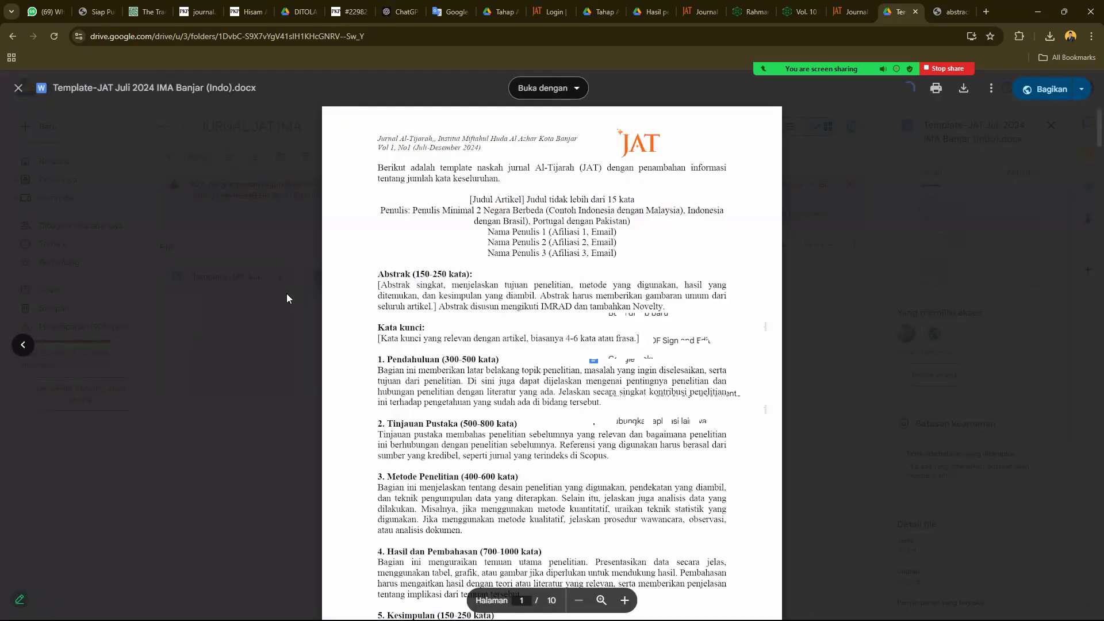
left_click(283, 290)
right_click(250, 275)
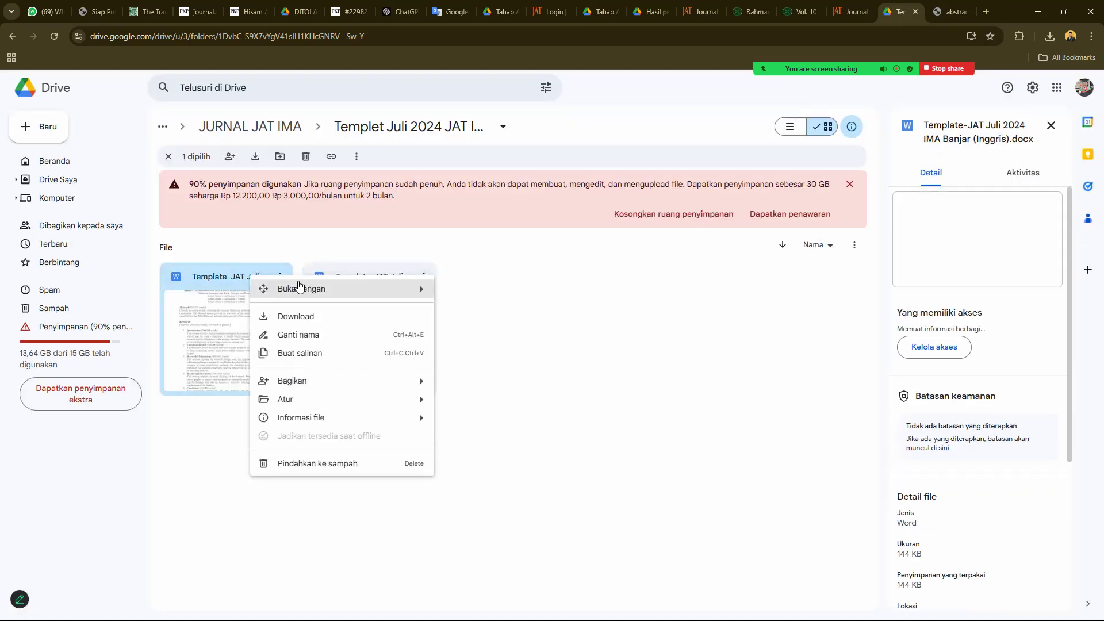
left_click(343, 272)
right_click(344, 275)
mouse_move(507, 283)
left_click(589, 289)
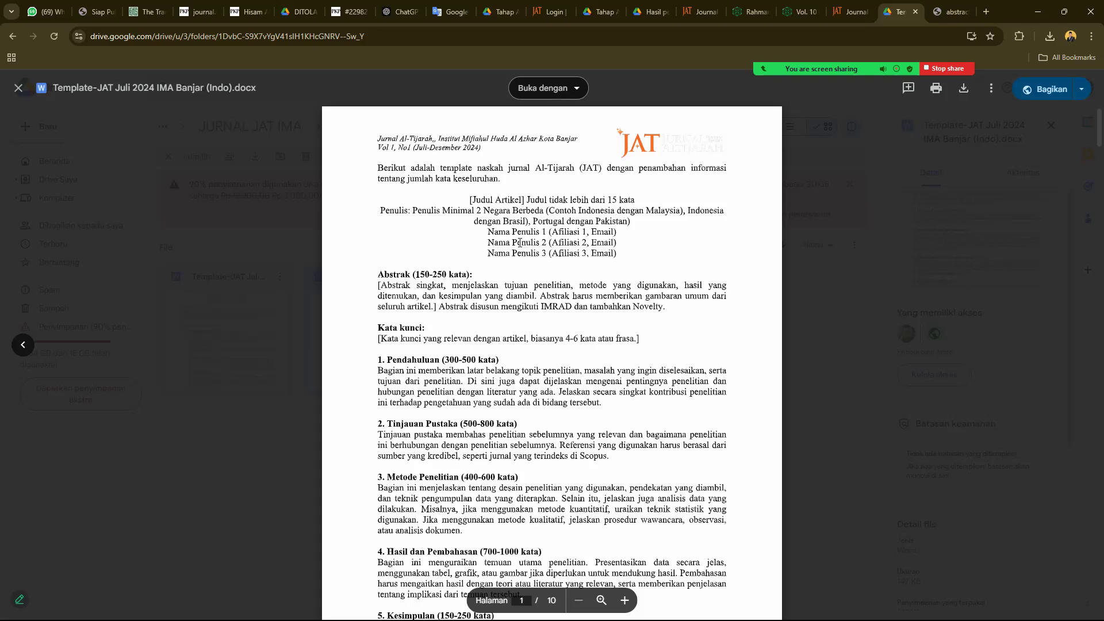
left_click_drag(380, 212, 543, 213)
left_click(625, 600)
scroll(703, 197, "up", 2)
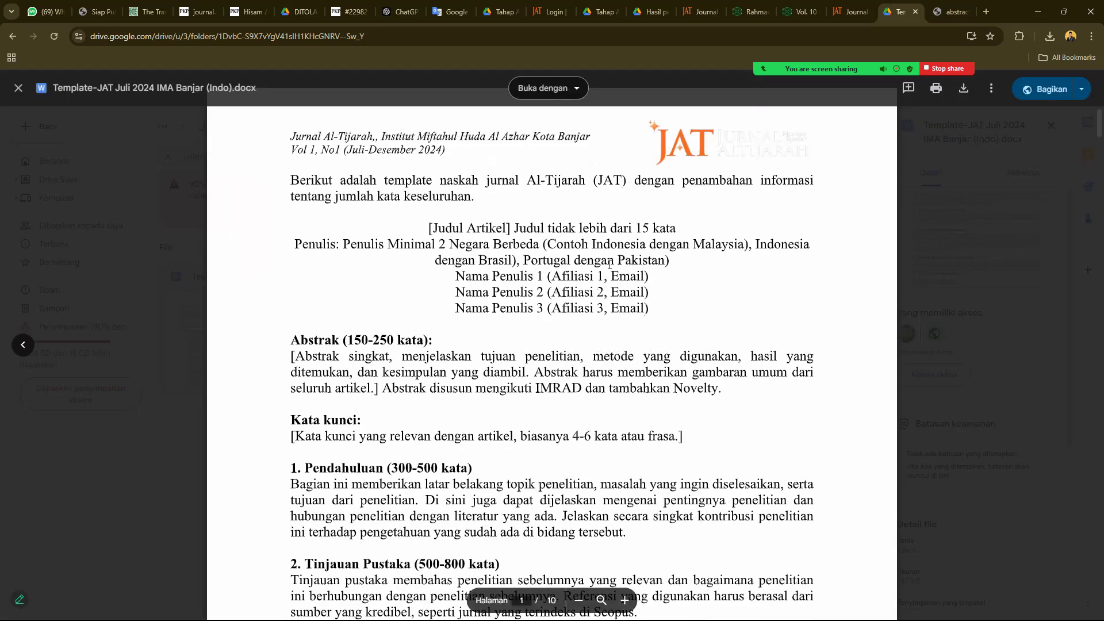
left_click_drag(610, 264, 420, 251)
left_click_drag(301, 244, 590, 235)
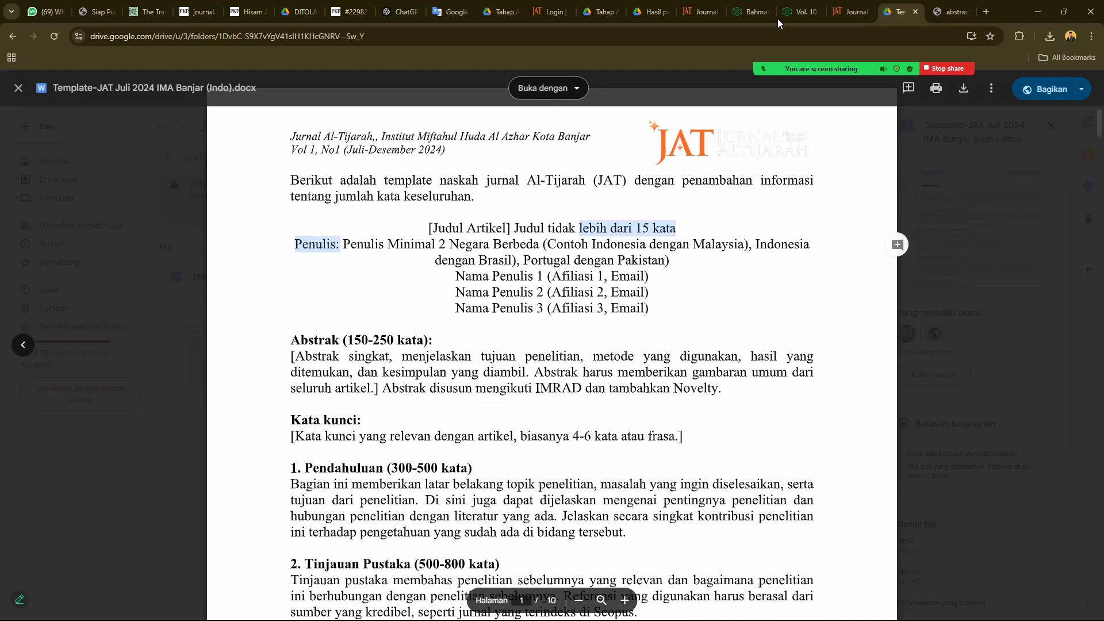
key("Escape")
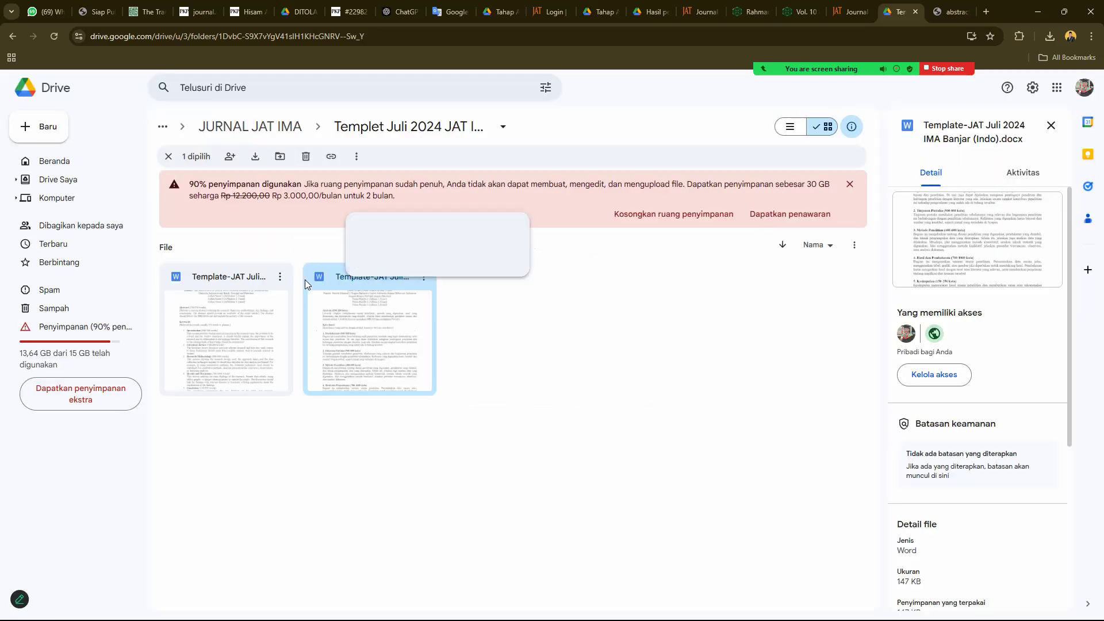
right_click(254, 281)
mouse_move(327, 294)
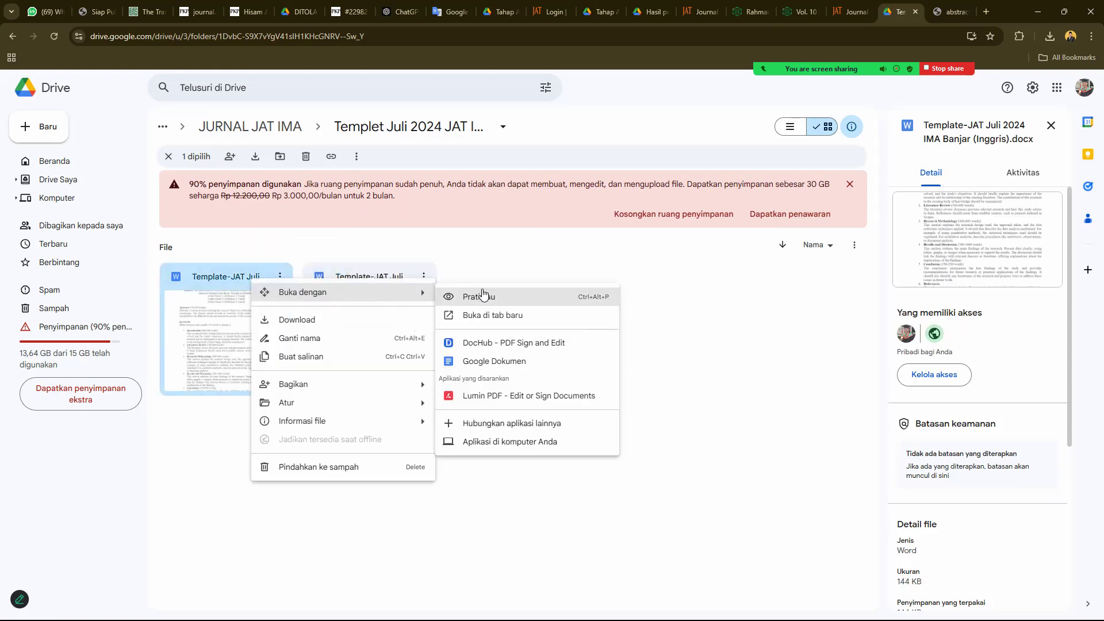
left_click(486, 296)
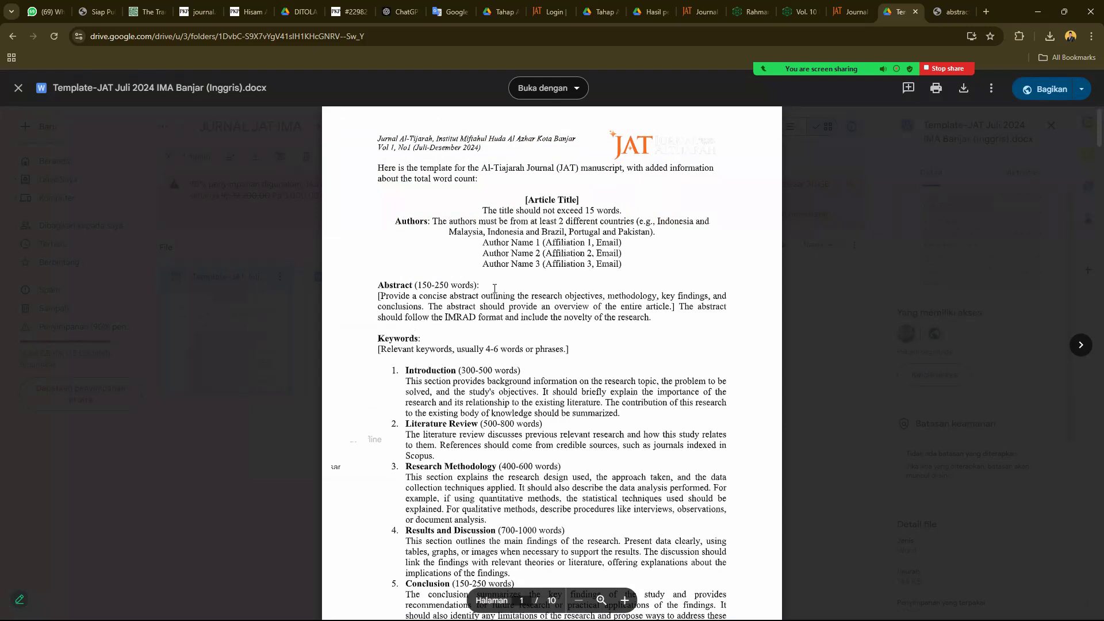
scroll(494, 289, "down", 20)
scroll(488, 361, "up", 3)
scroll(487, 361, "down", 15)
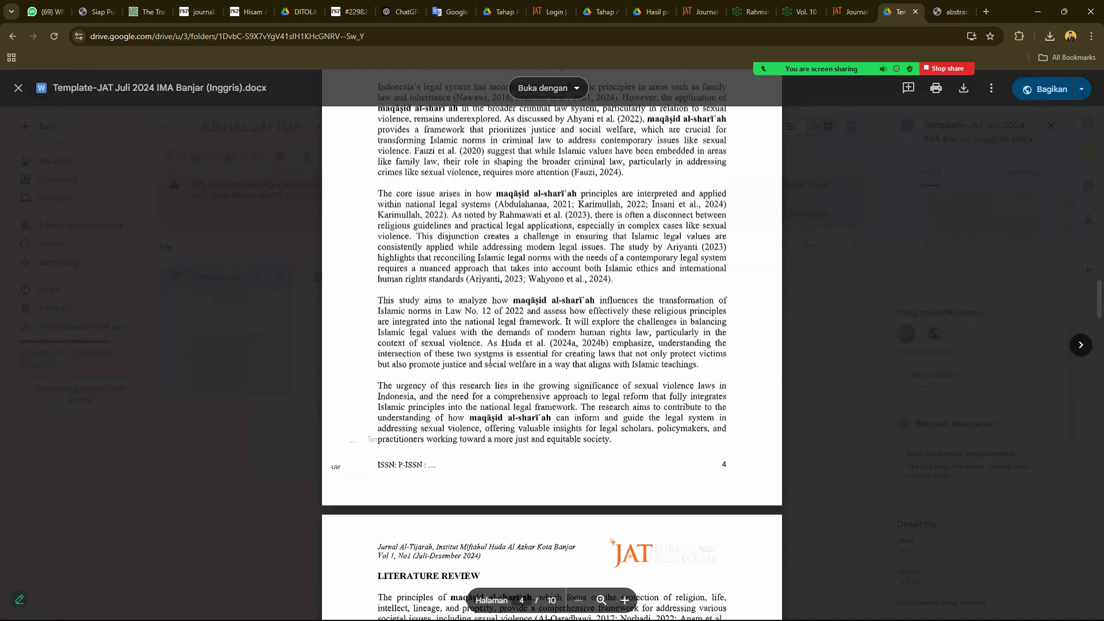
scroll(490, 361, "down", 10)
left_click(877, 246)
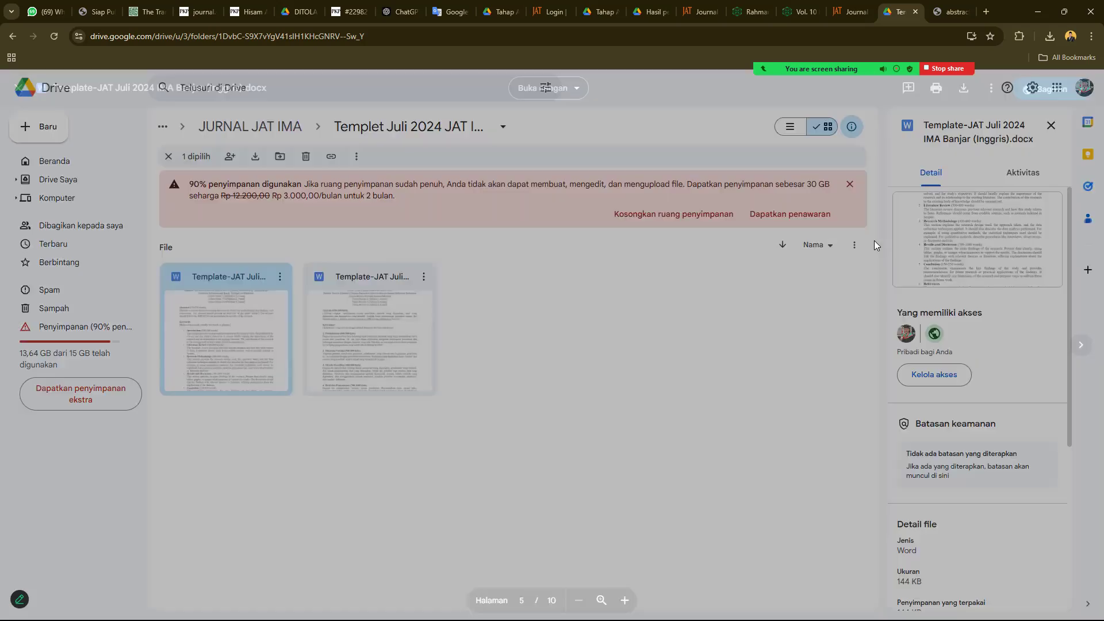
- Open the journal's Register form, enter the author's given and family names, then minimise the browser
left_click(850, 11)
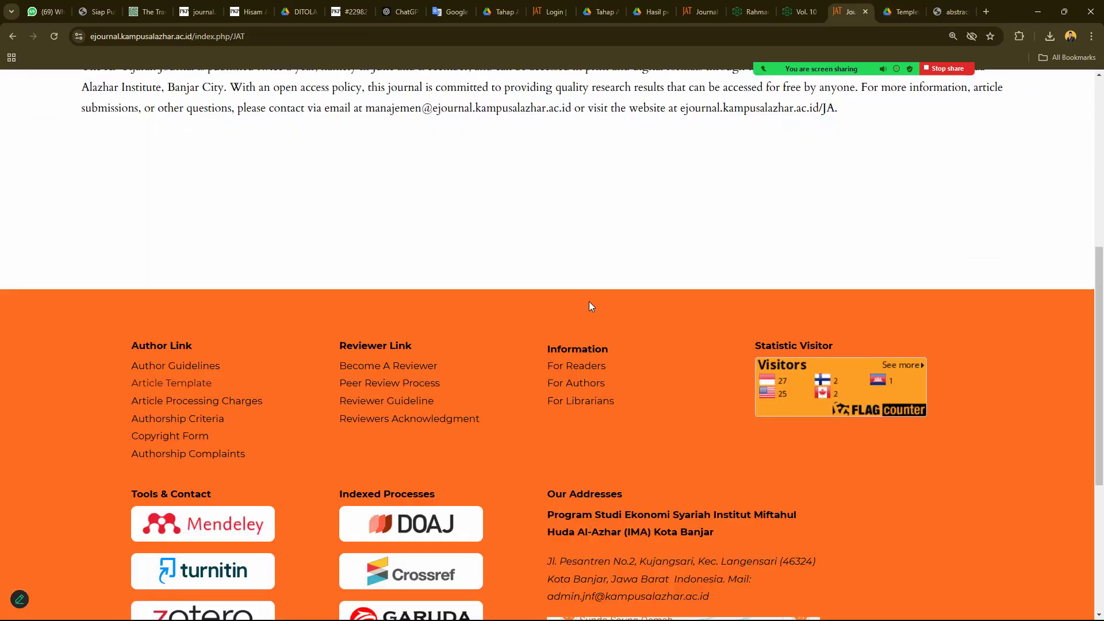
scroll(589, 302, "up", 10)
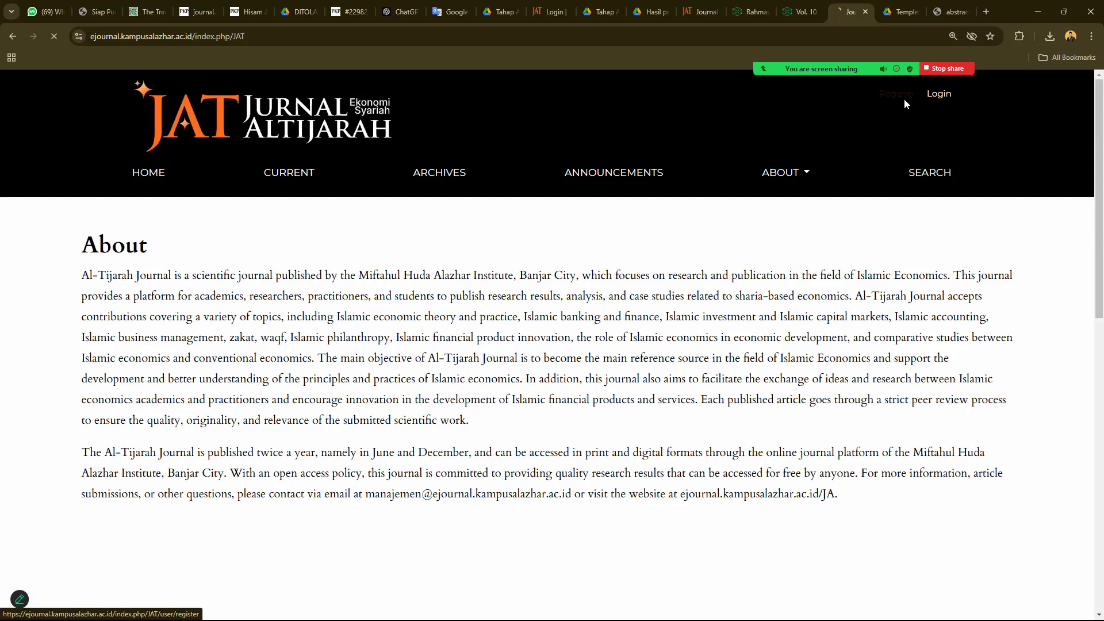
left_click(898, 96)
left_click(317, 361)
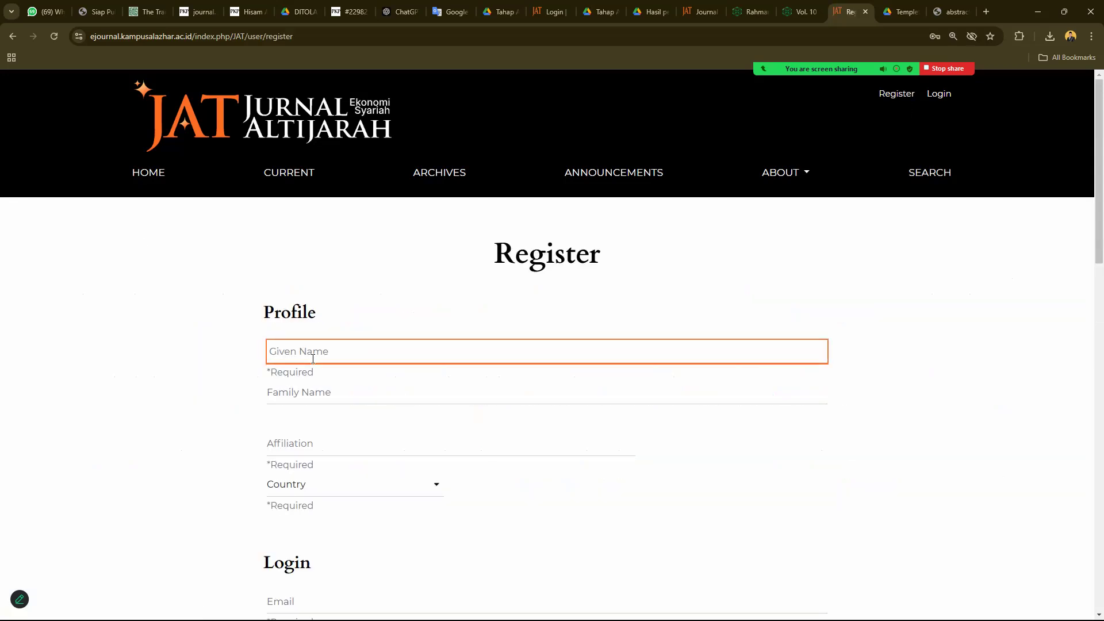
key("Tab")
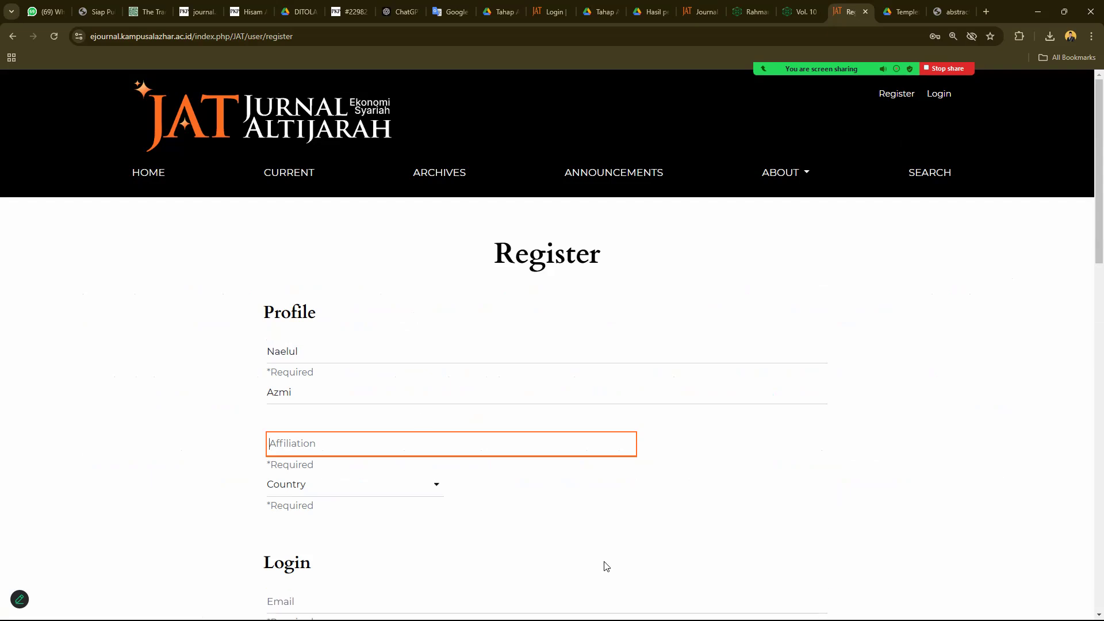
key("super+d")
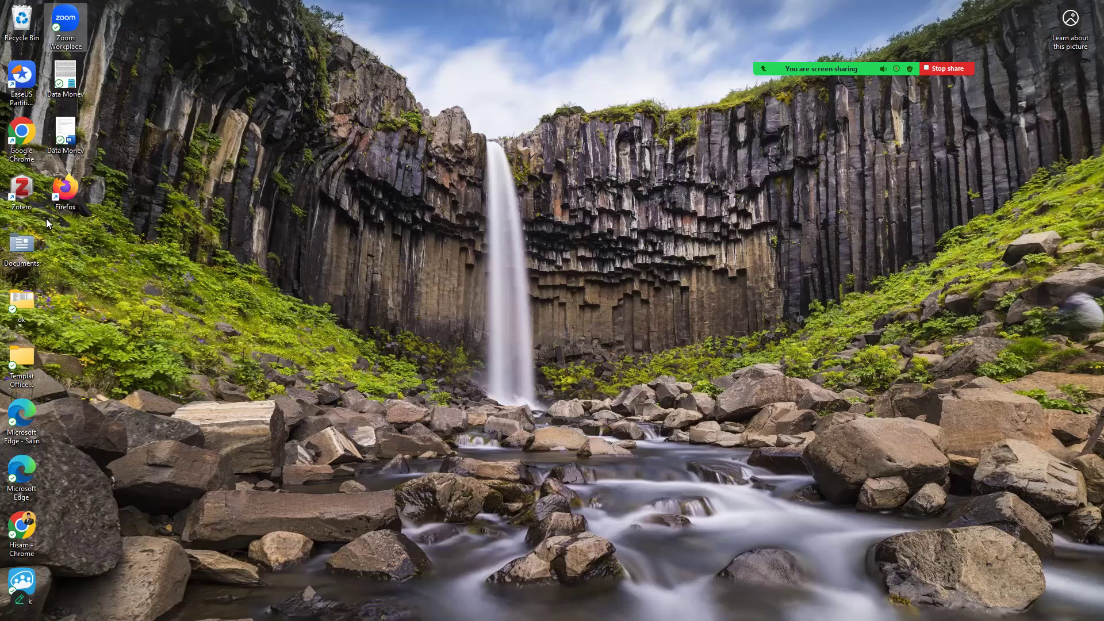
- Open Template-JAT Juli 2024 IMA Banjar (Inggris) from the Downloads folder in Word
left_click(558, 618)
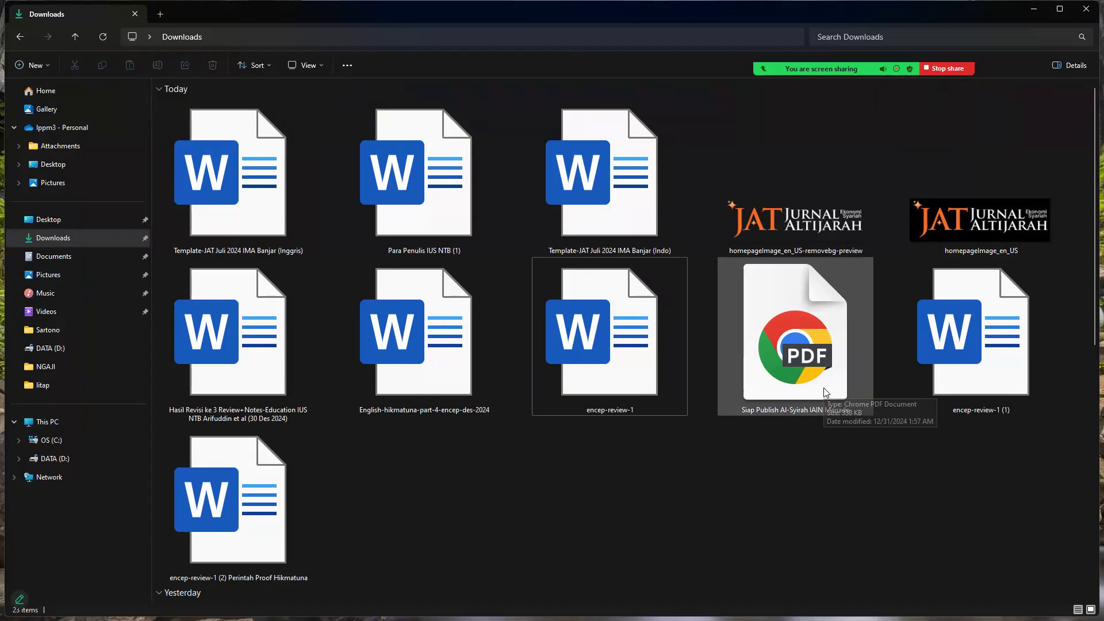
double_click(278, 210)
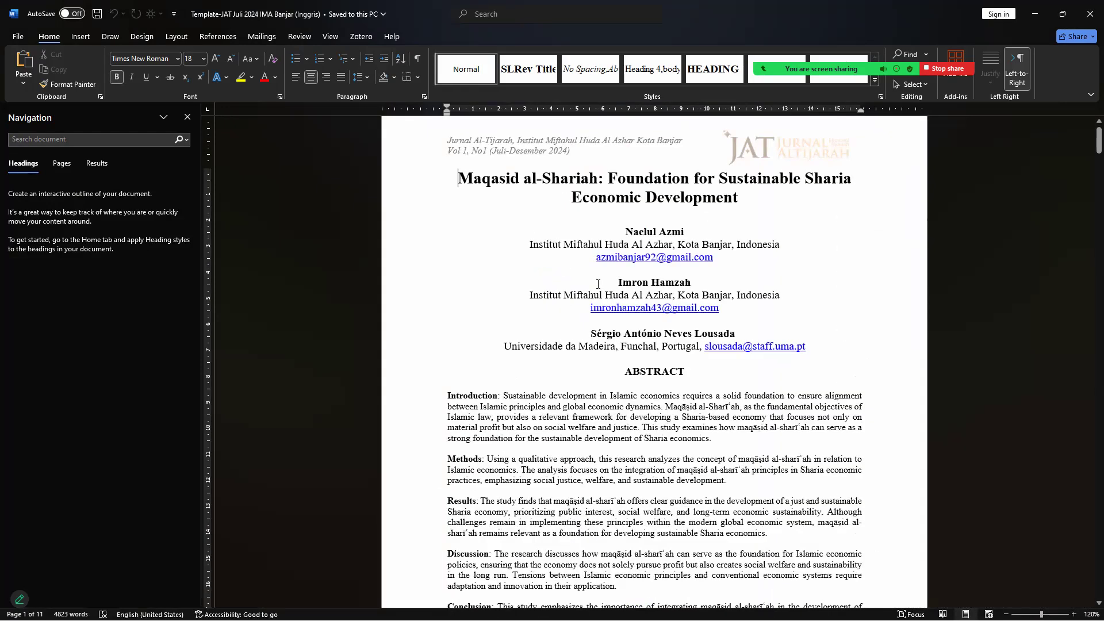
- Copy the first author's name, institution and e-mail block, then minimise Word
scroll(598, 283, "up", 1)
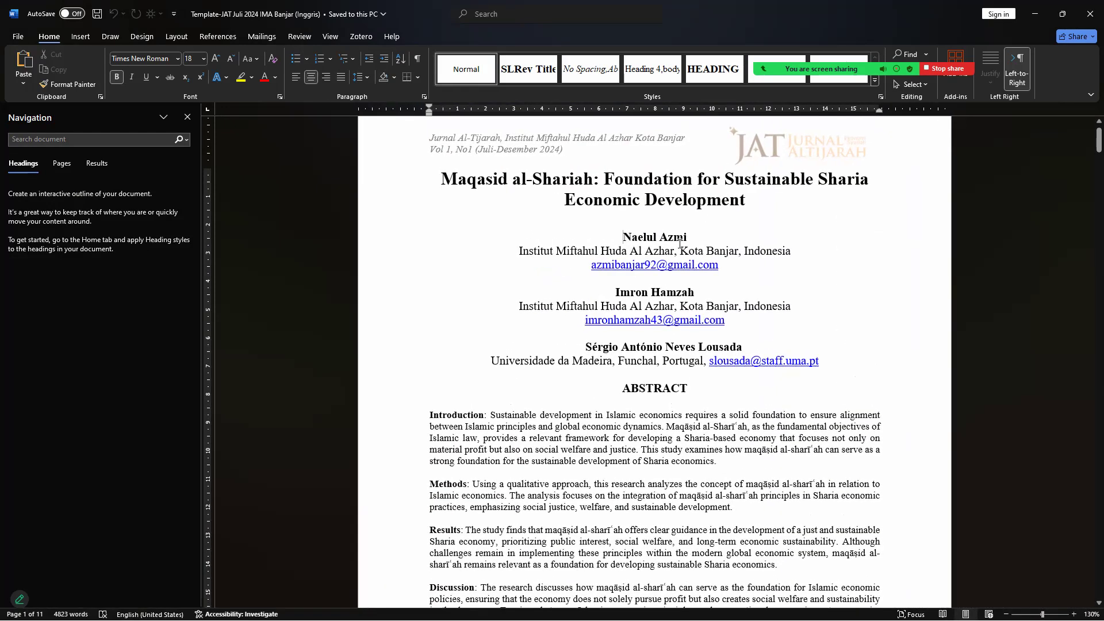
left_click_drag(623, 237, 731, 265)
key("ctrl+c")
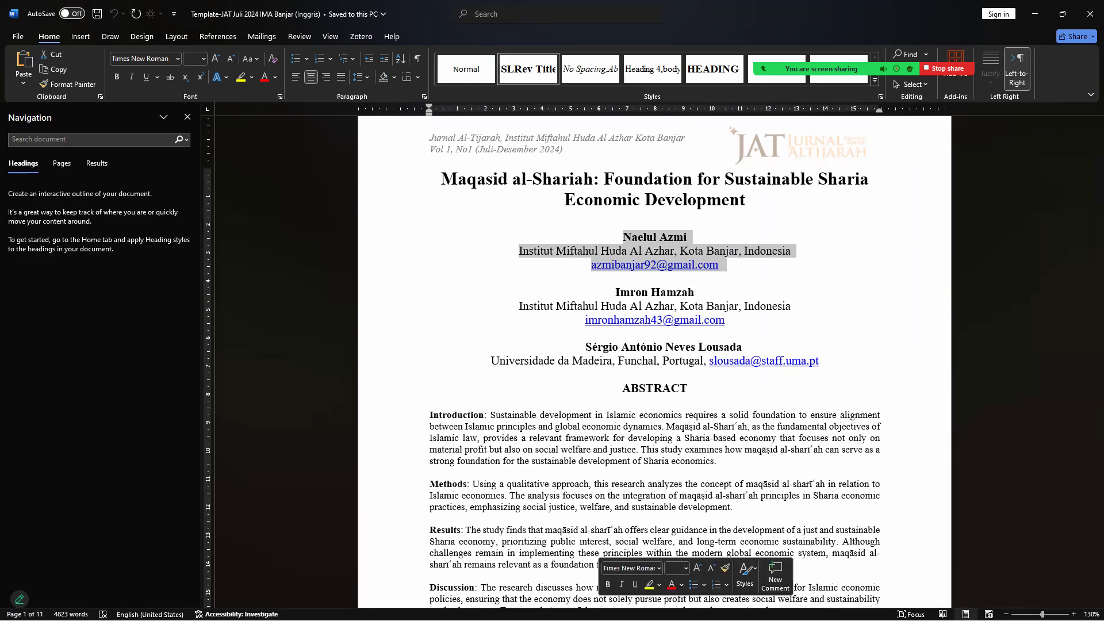
left_click(609, 607)
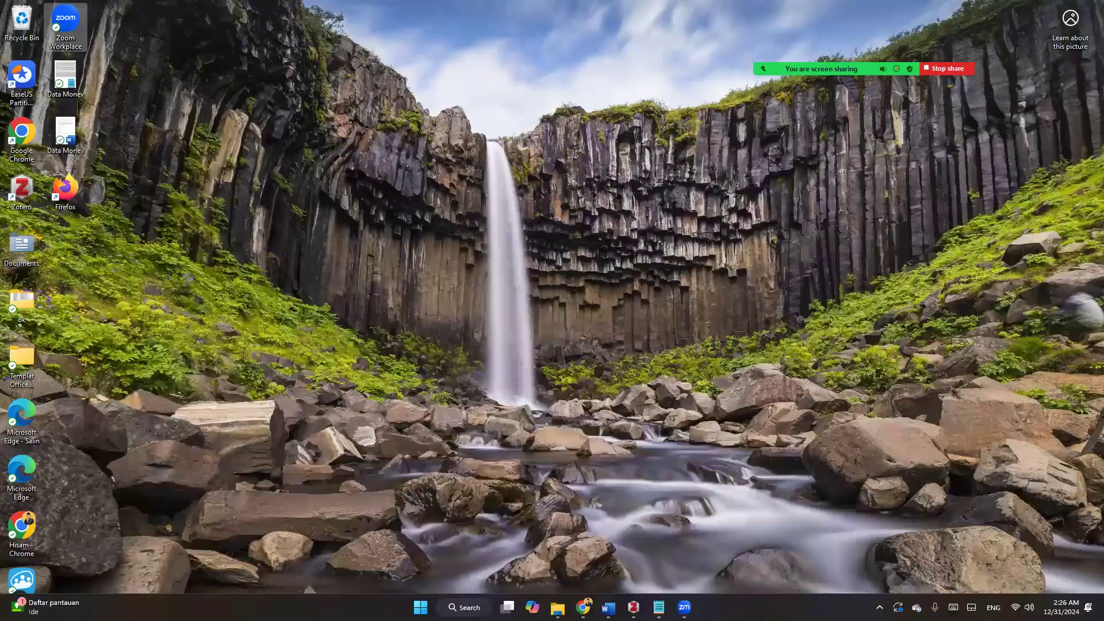
- Split the pasted author block and put the author's e-mail into the Email field
left_click(583, 607)
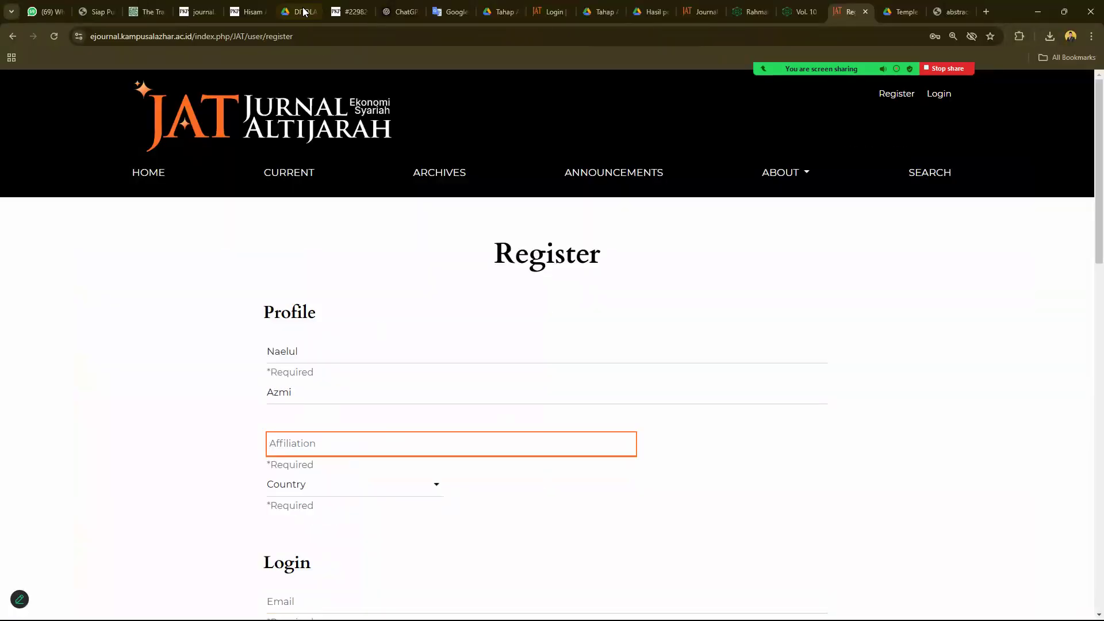
left_click(303, 36)
key("ctrl+v")
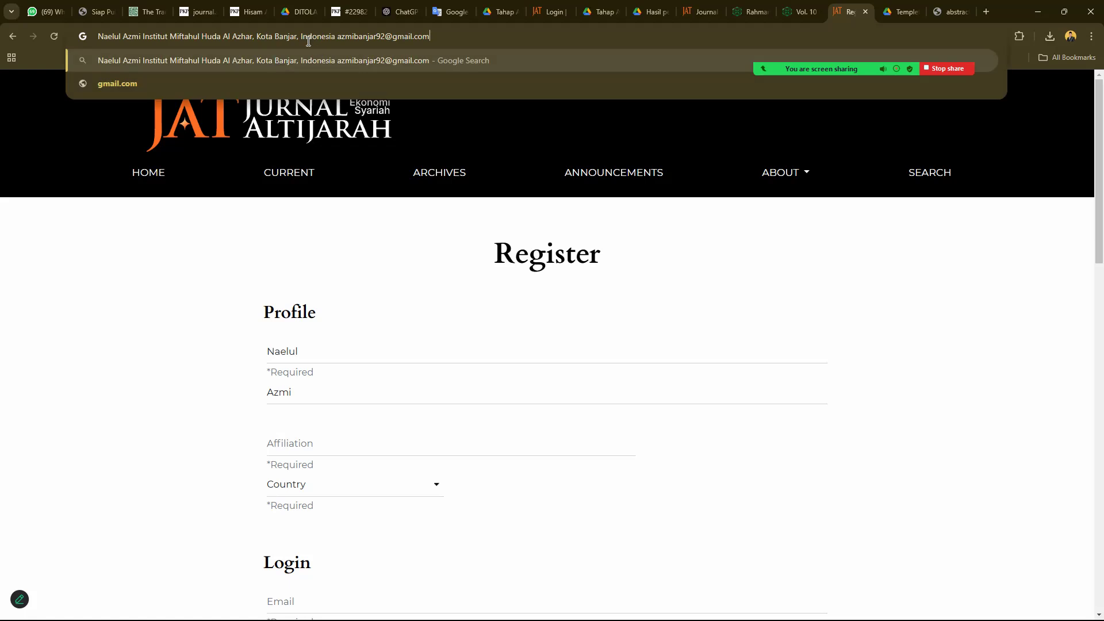
left_click_drag(338, 37, 464, 81)
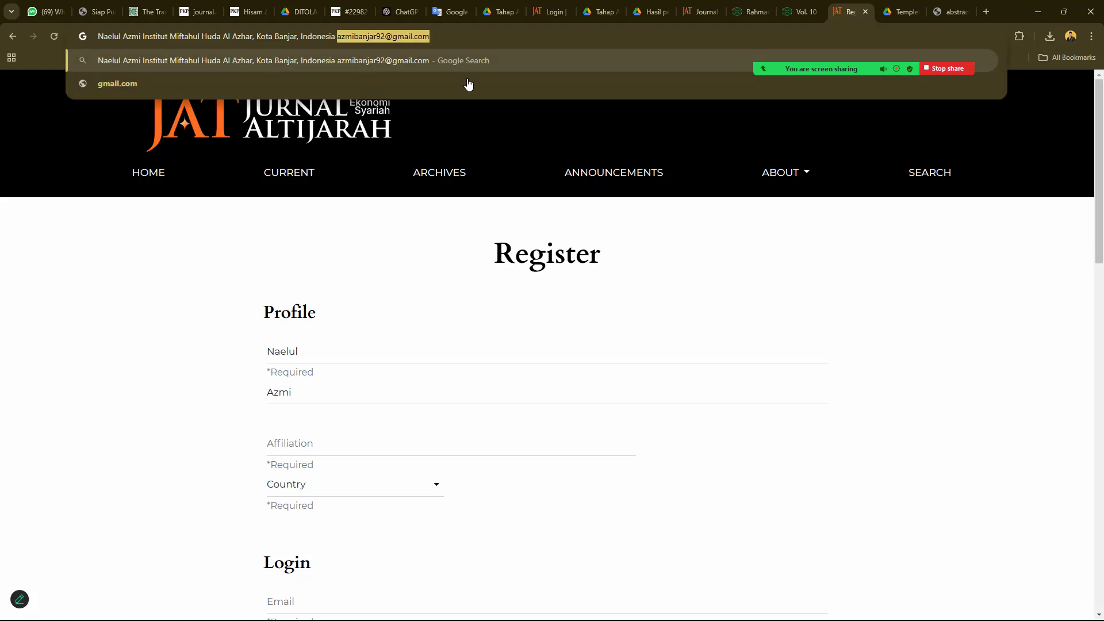
key("ctrl+x")
left_click(305, 443)
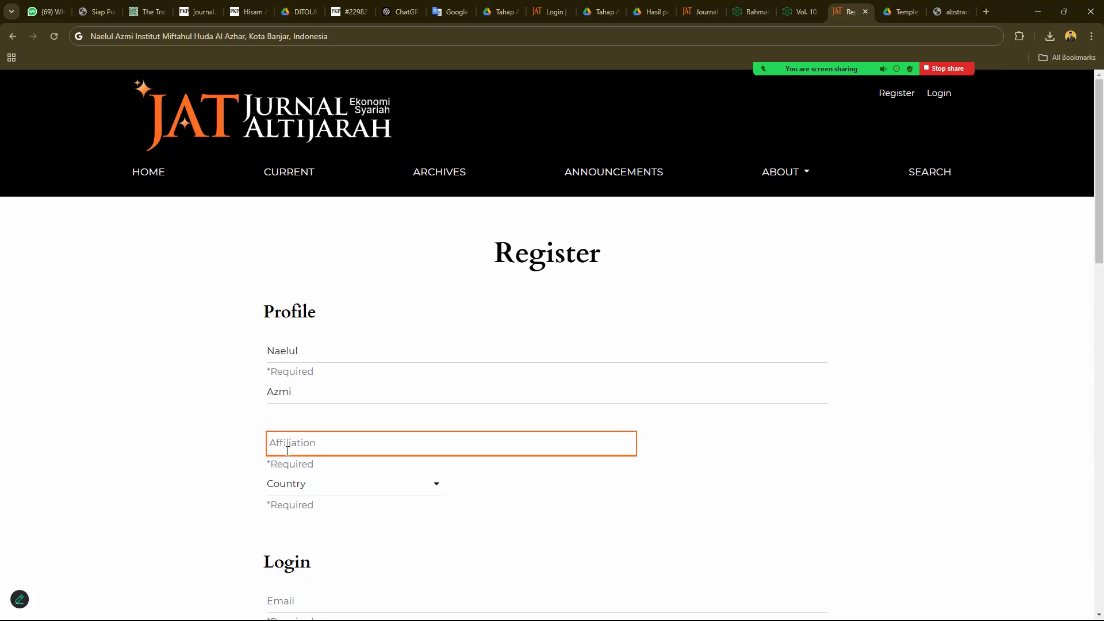
scroll(298, 436, "down", 2)
left_click(309, 490)
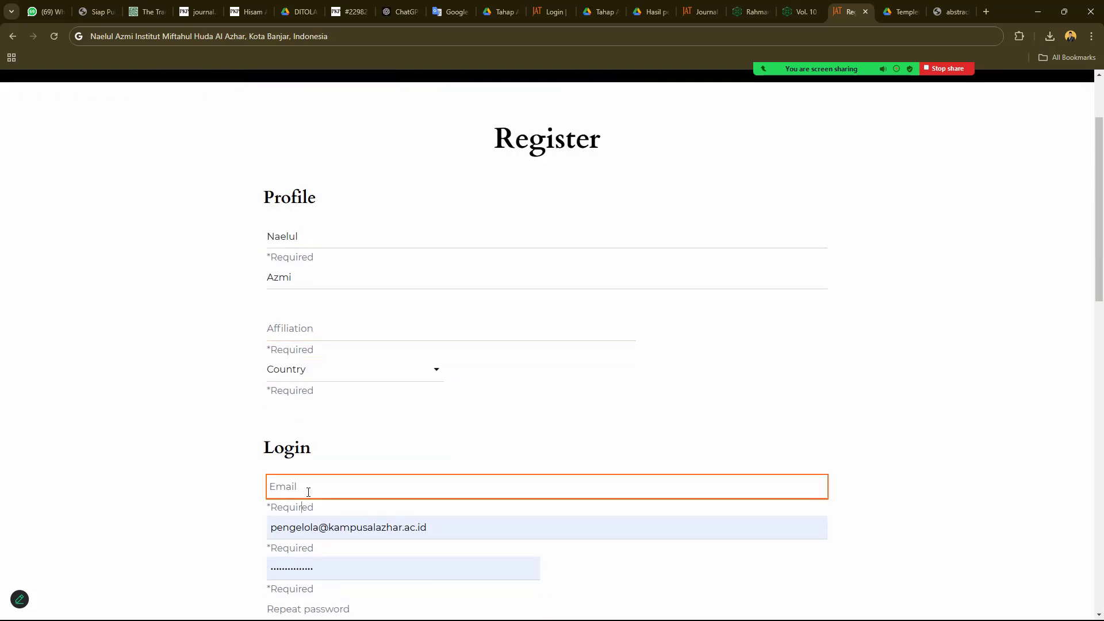
key("ctrl+v")
- Set Affiliation to 'Institut Miftahul Huda Al Azhar, Kota Banjar', trimming the name and country
left_click(236, 36)
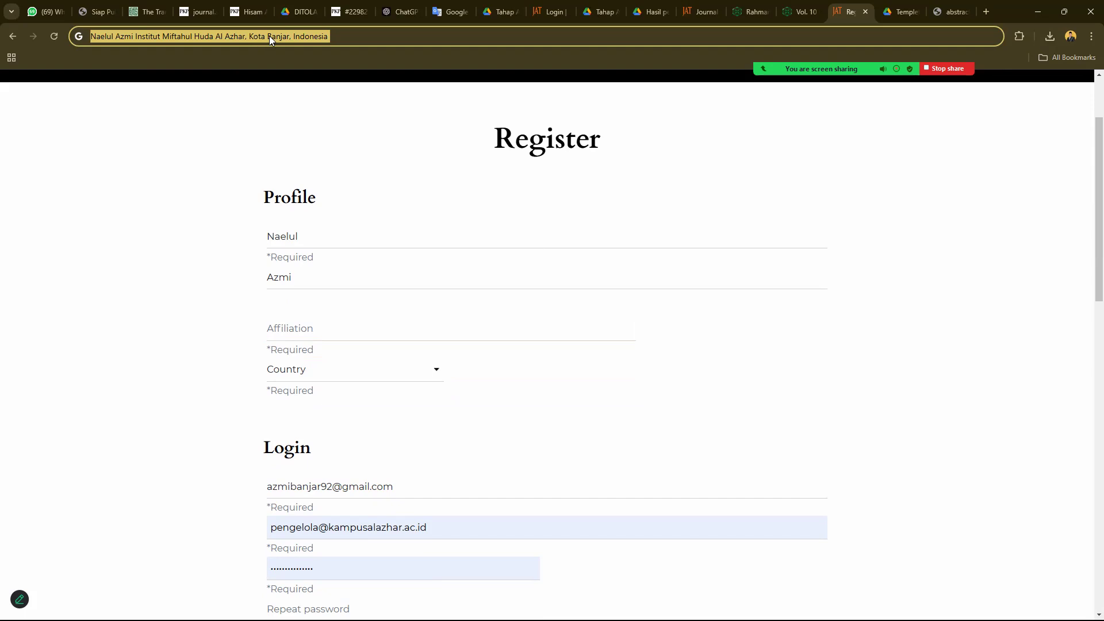
key("BackSpace")
left_click(311, 330)
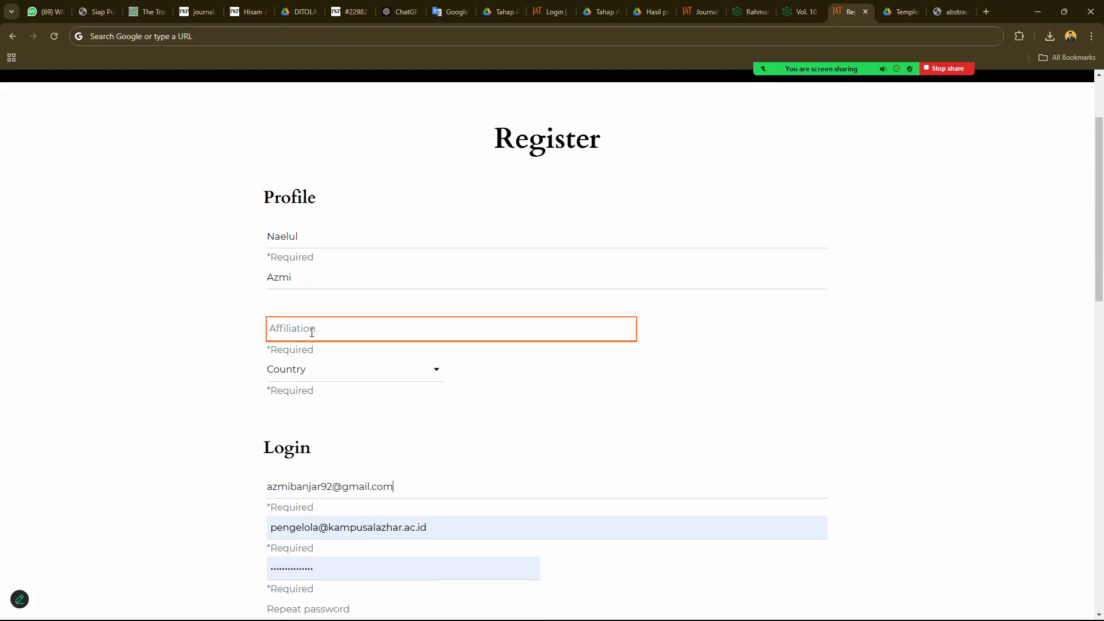
key("ctrl+v")
left_click_drag(329, 329, 256, 322)
key("BackSpace")
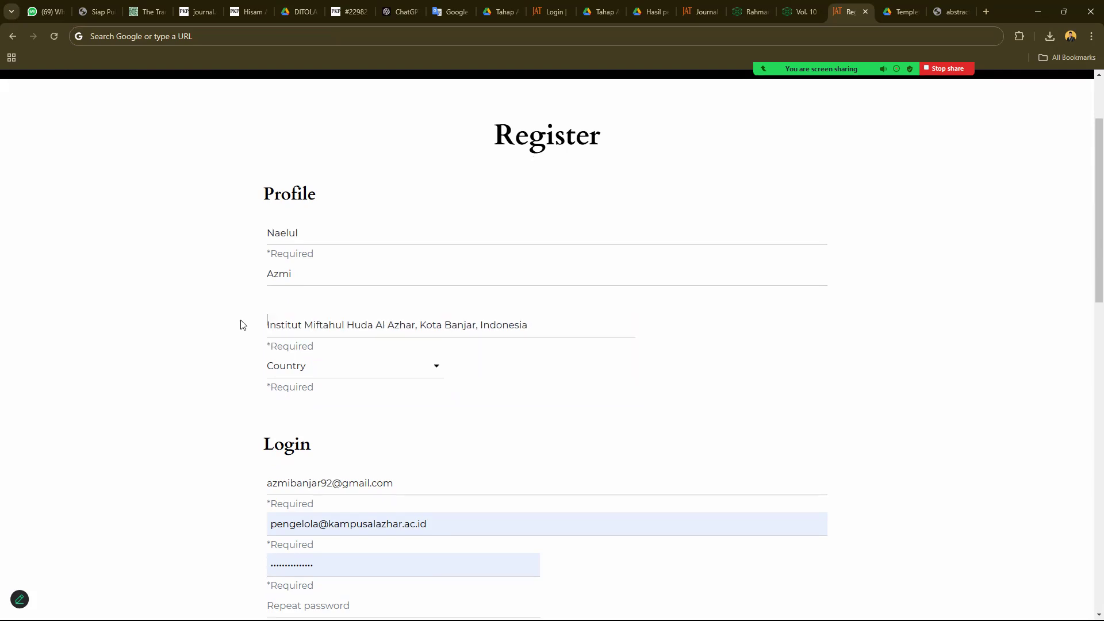
scroll(481, 261, "down", 2)
left_click_drag(481, 212, 531, 213)
key("BackSpace")
- Choose Indonesia as the Country
left_click(389, 257)
type("indo")
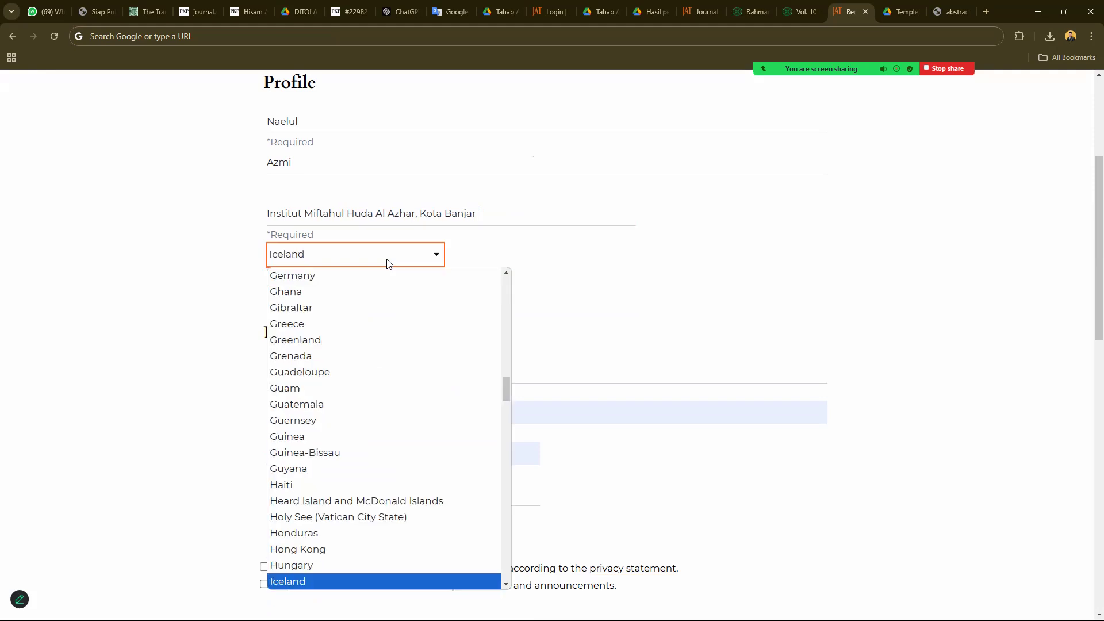
key("Return")
scroll(387, 263, "down", 2)
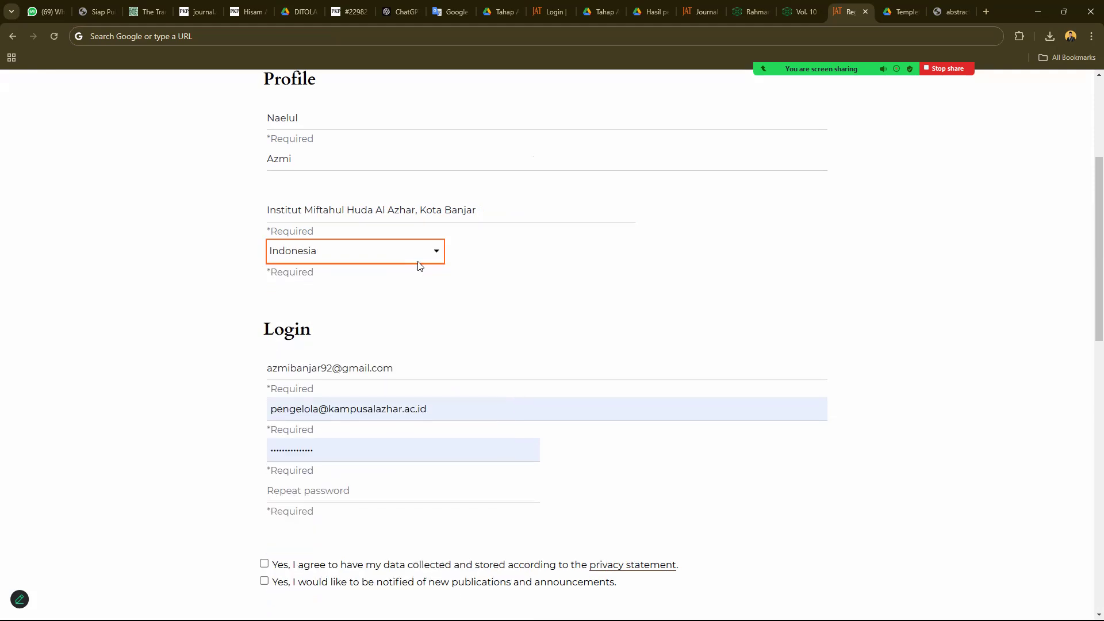
left_click(375, 263)
- Copy the e-mail into Username and paste the password into both password fields
left_click(368, 295)
left_click(372, 256)
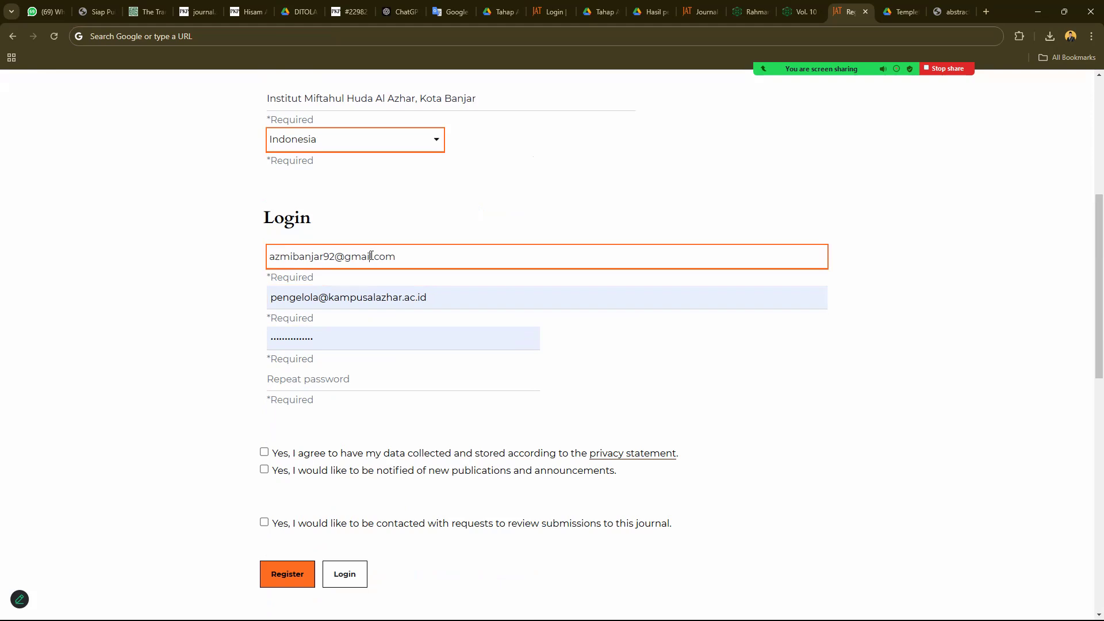
key("ctrl+a")
key("ctrl+c")
left_click(345, 298)
key("ctrl+a")
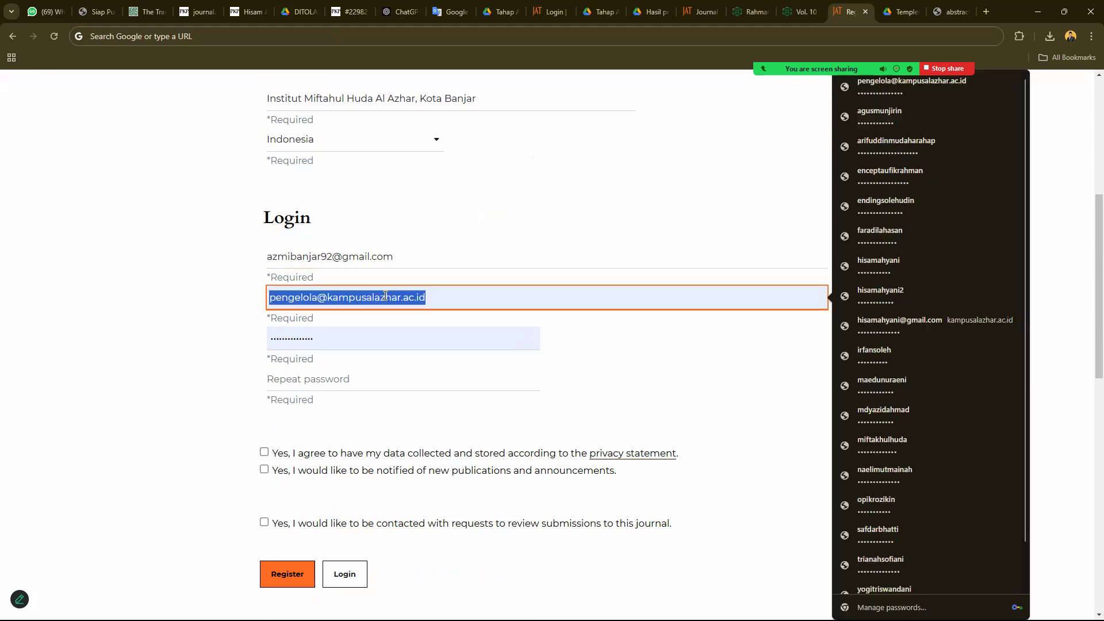
key("ctrl+v")
left_click(304, 339)
key("ctrl+a")
key("ctrl+v")
left_click(309, 389)
key("ctrl+v")
- Tick the privacy consent, publication notice and review request checkboxes
left_click(264, 452)
left_click(264, 469)
scroll(295, 499, "down", 2)
left_click(264, 408)
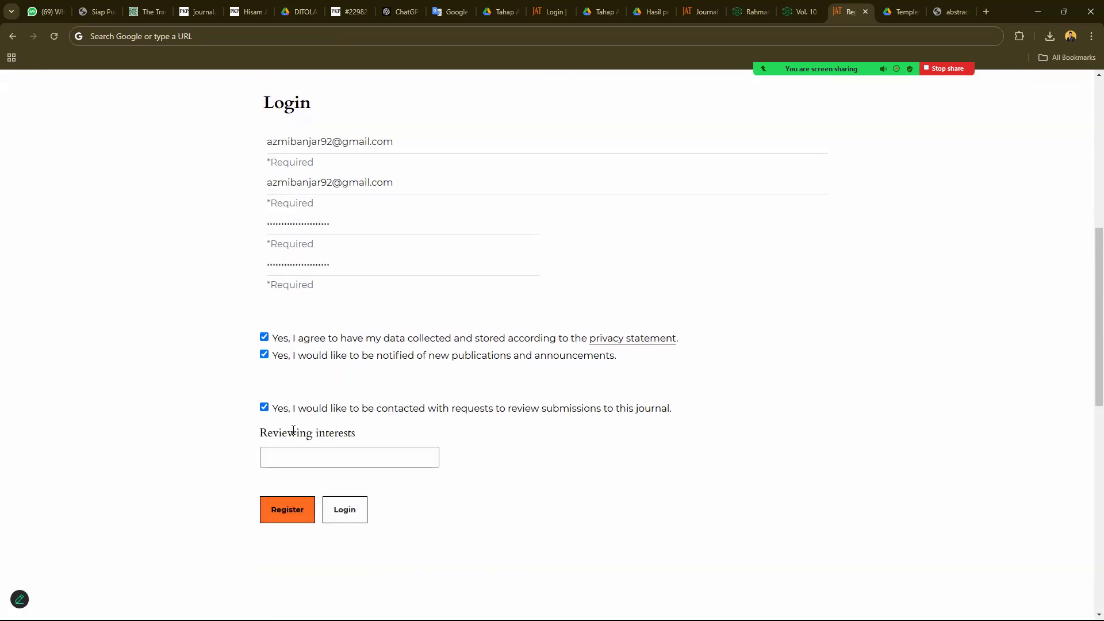
- Enter 'Sharia Economic' in Reviewing interests
left_click(301, 461)
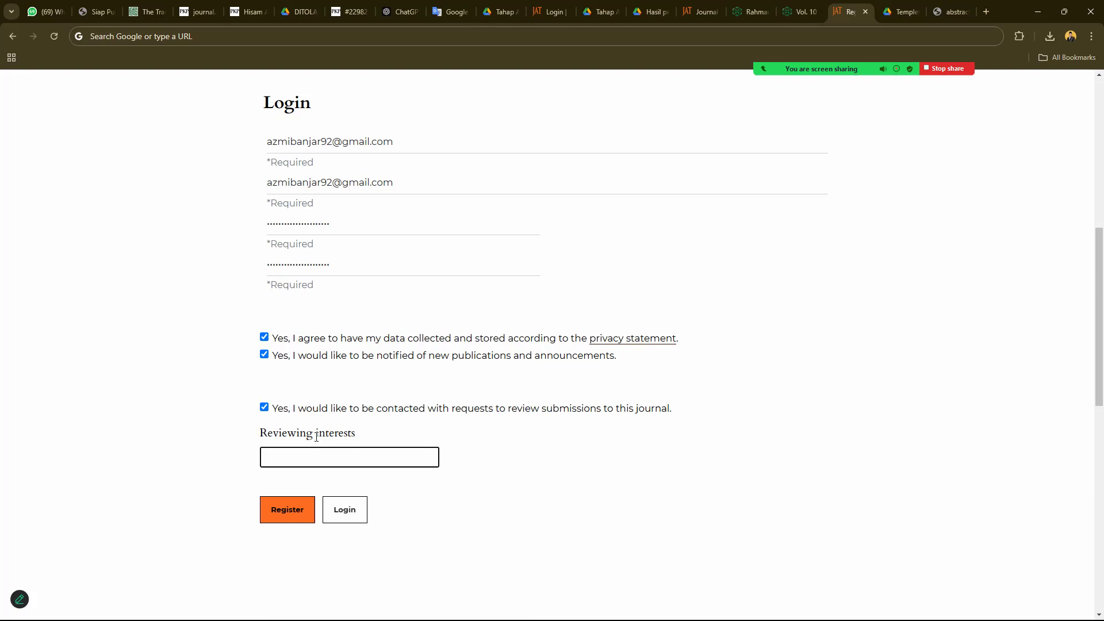
type("Ek")
key("BackSpace")
key("BackSpace")
type("Sharia")
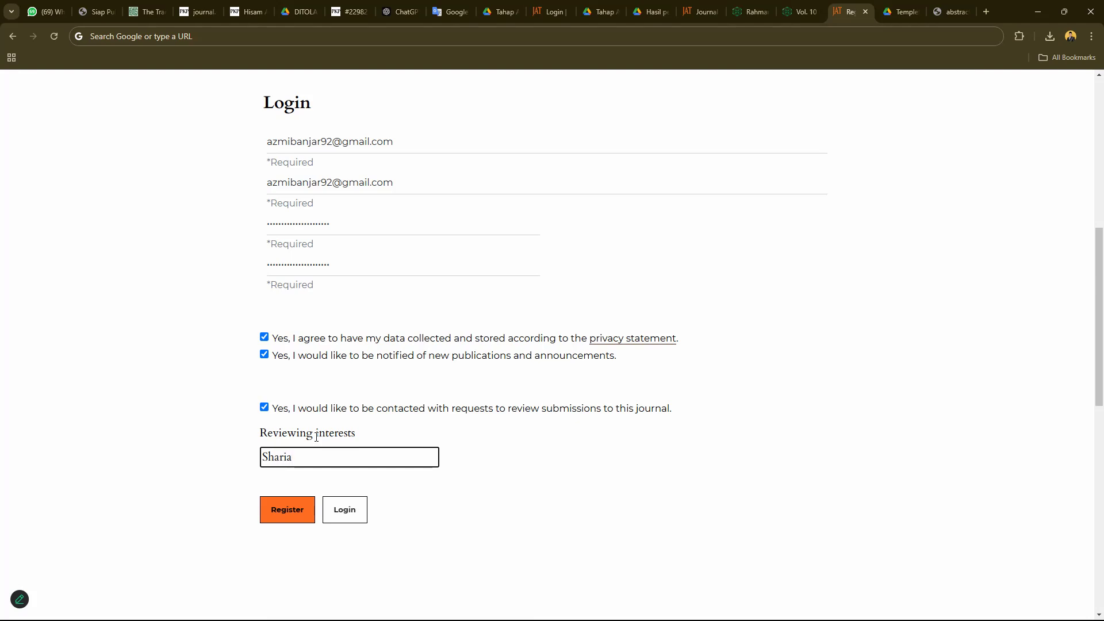
type(" Econo")
type("c")
scroll(316, 436, "up", 8)
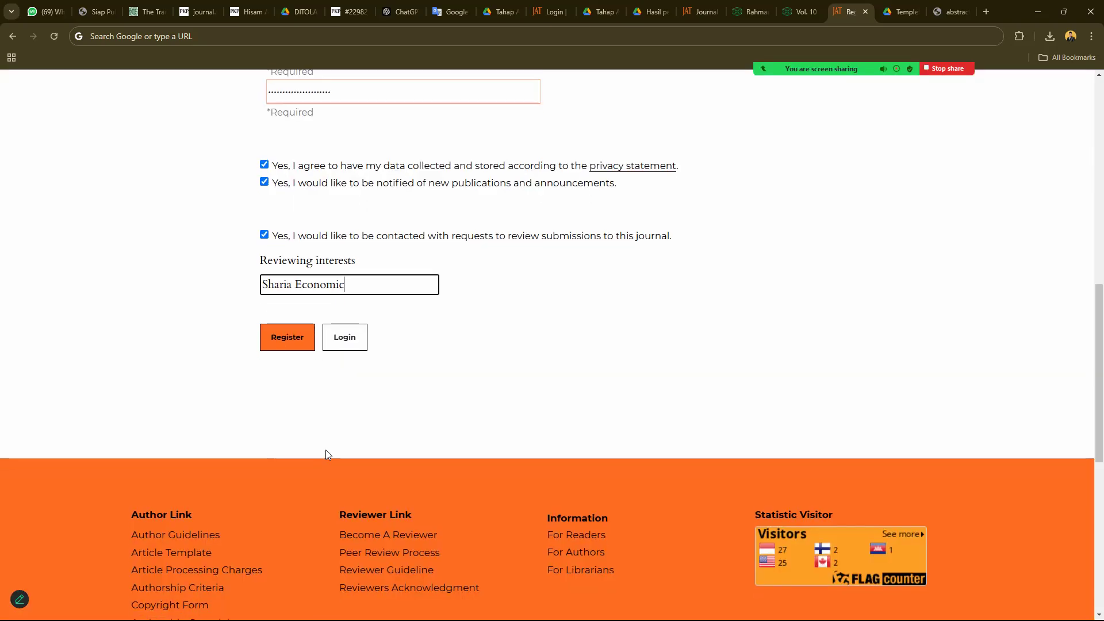
- Change Reviewing interests to 'Sharia Economiy, zakat, waqf, halal tourism' and submit the registration
scroll(325, 450, "down", 2)
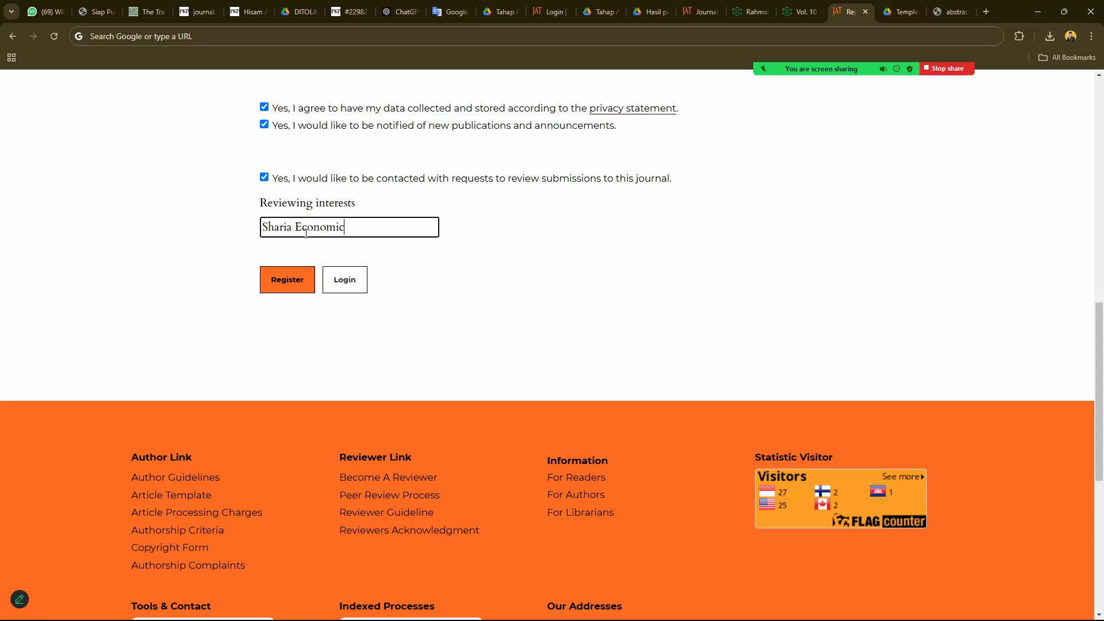
left_click_drag(348, 228, 345, 228)
type("y ")
type("zakat, ")
type("wa")
type("q")
type("f, ")
type("hal")
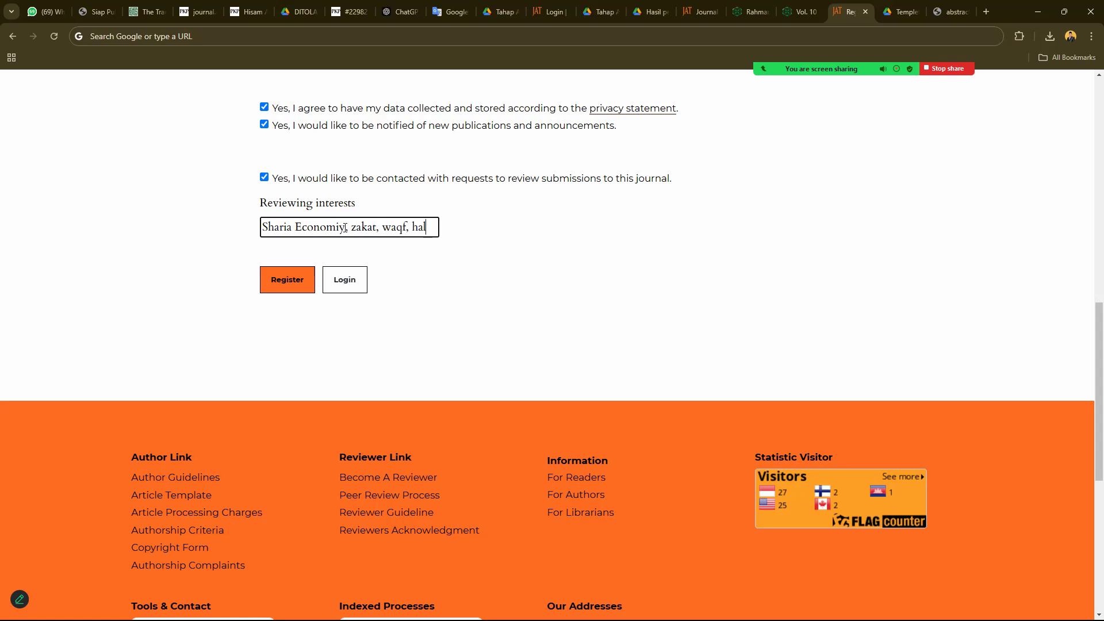
type("al tecuris")
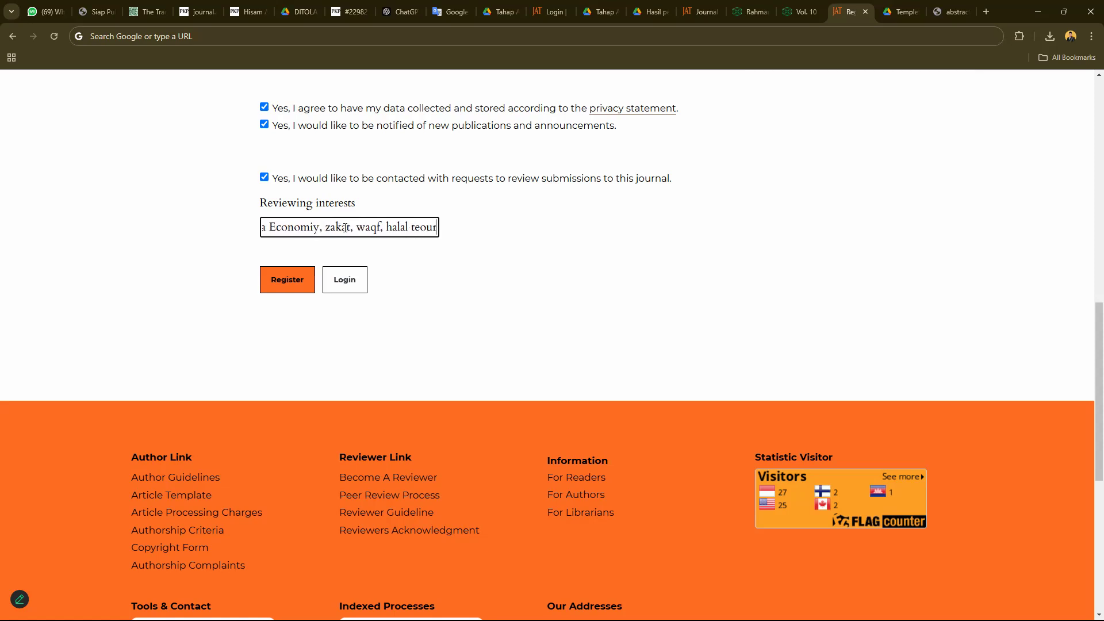
key("BackSpace")
key("BackSpace")
key("BackSpace")
key("BackSpace")
key("BackSpace")
key("BackSpace")
type("ouris")
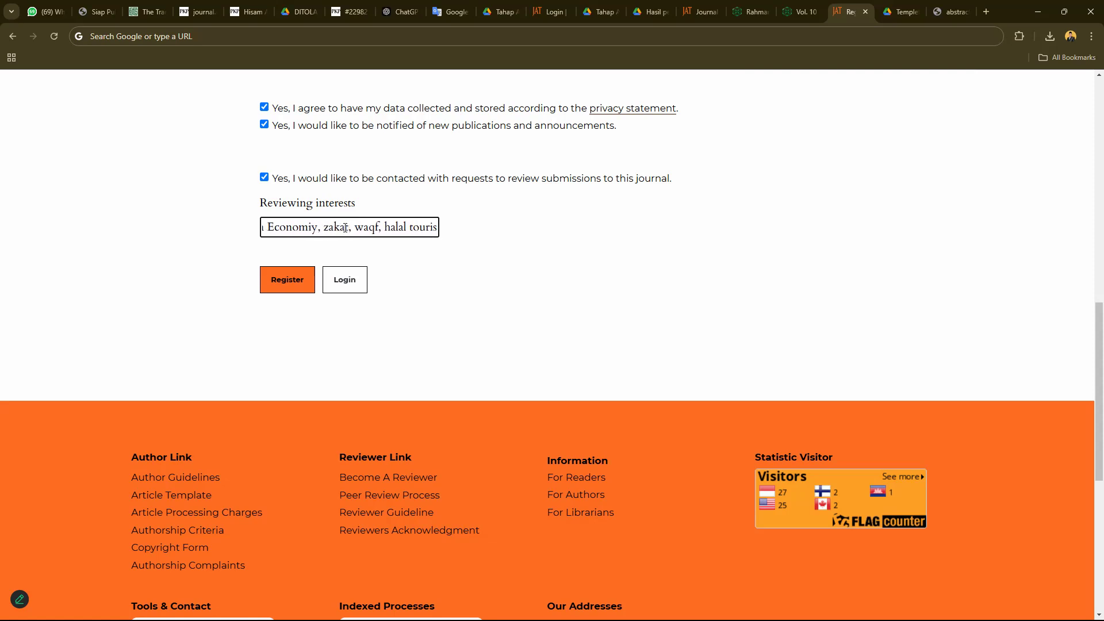
type("m")
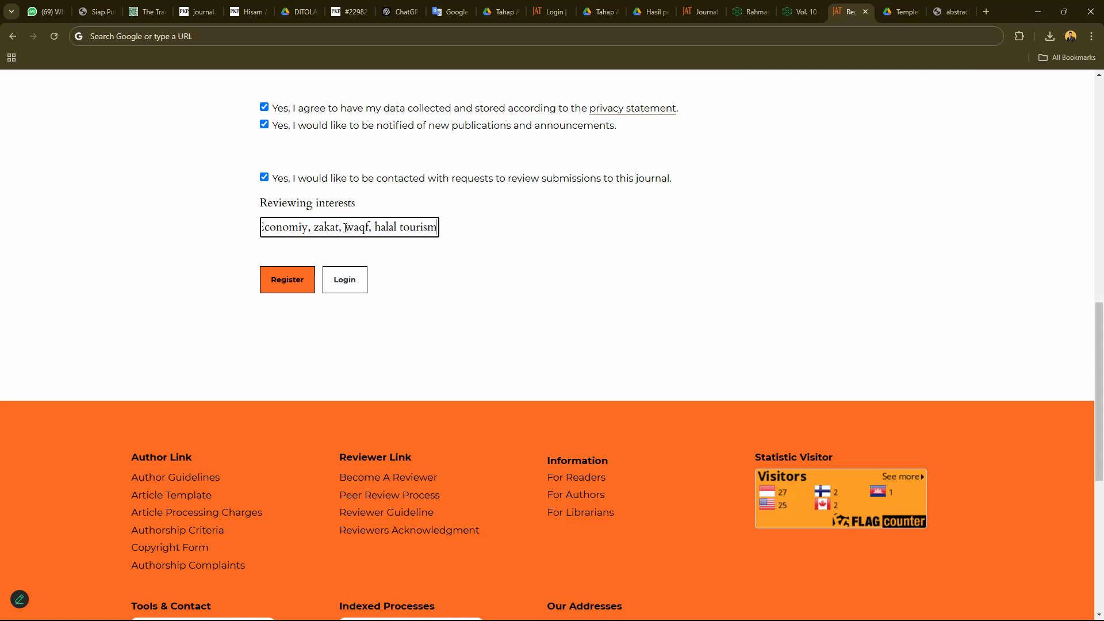
left_click(283, 280)
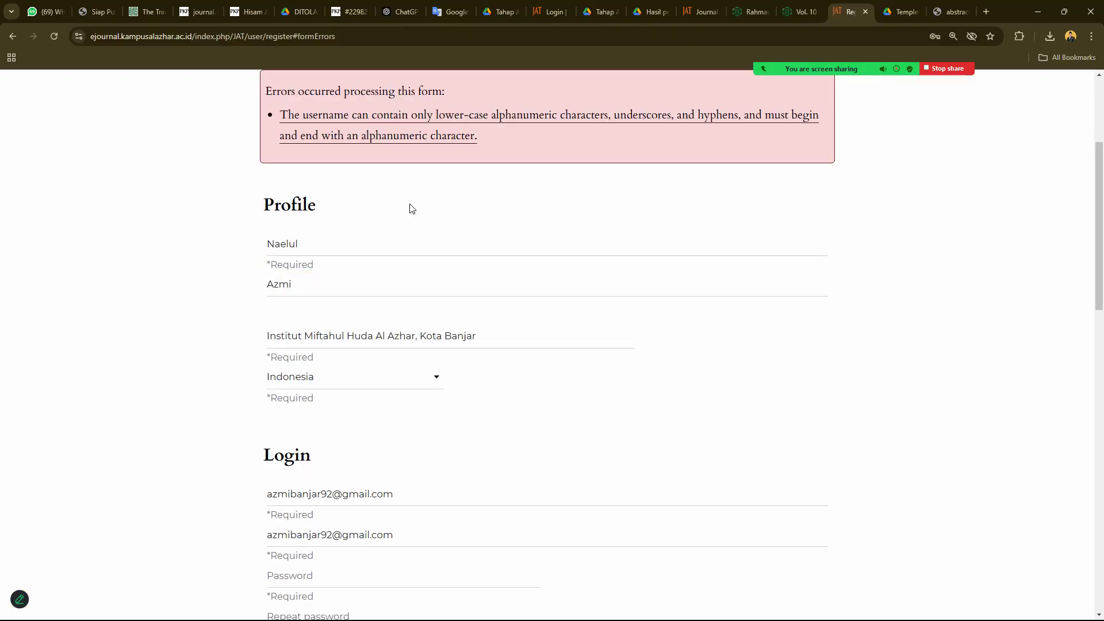
- Copy the e-mail from Username and restore the full address in the Email field
scroll(411, 208, "up", 1)
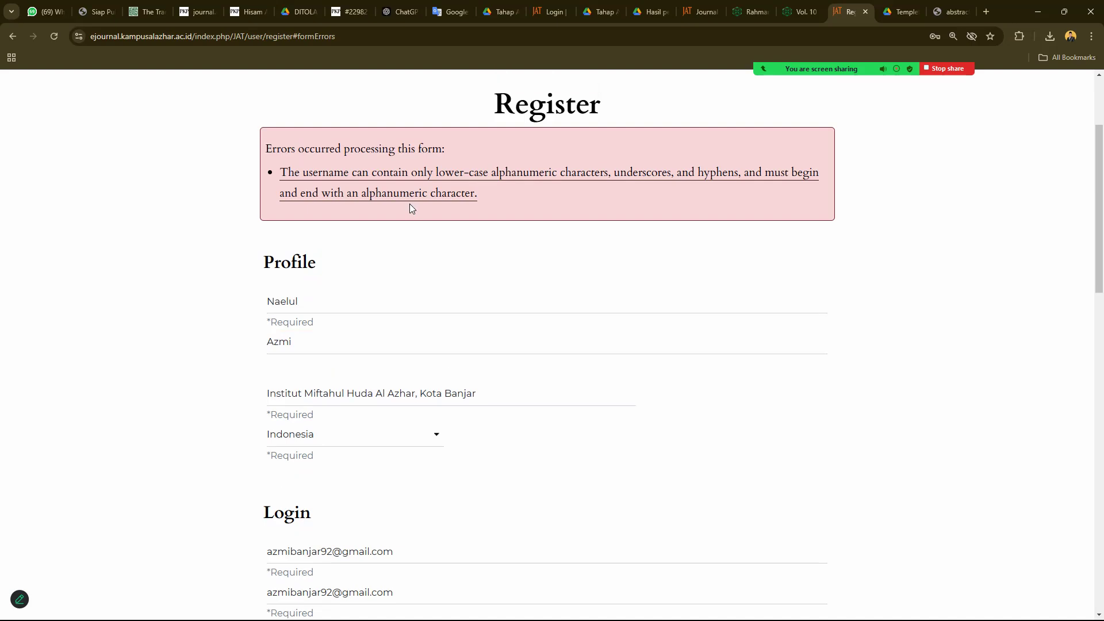
scroll(410, 203, "down", 5)
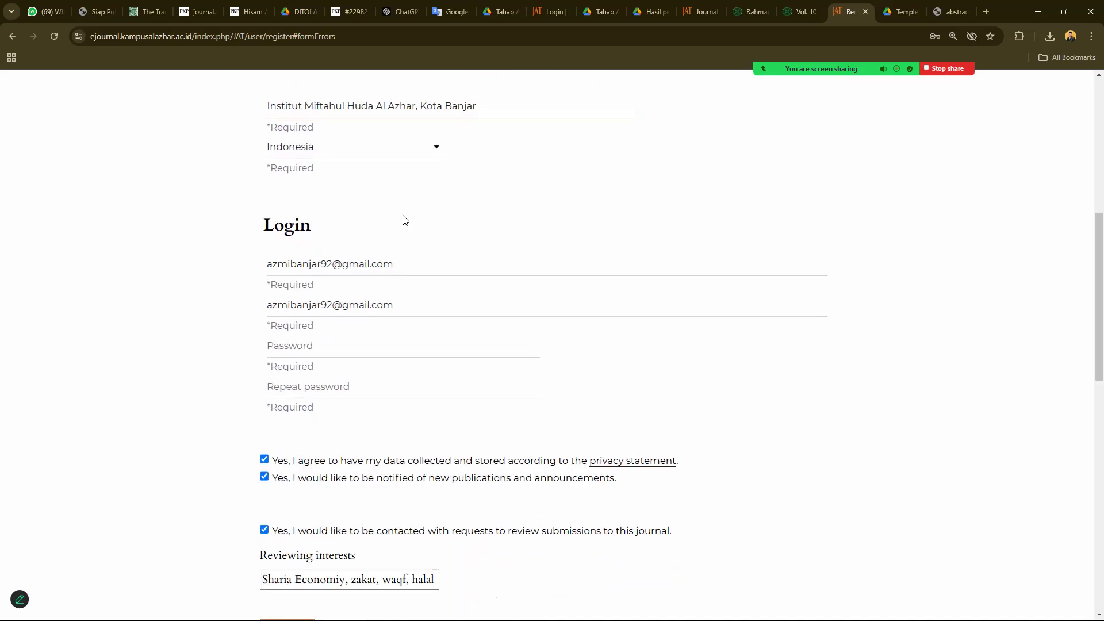
scroll(350, 262, "down", 1)
left_click(350, 249)
key("ctrl+a")
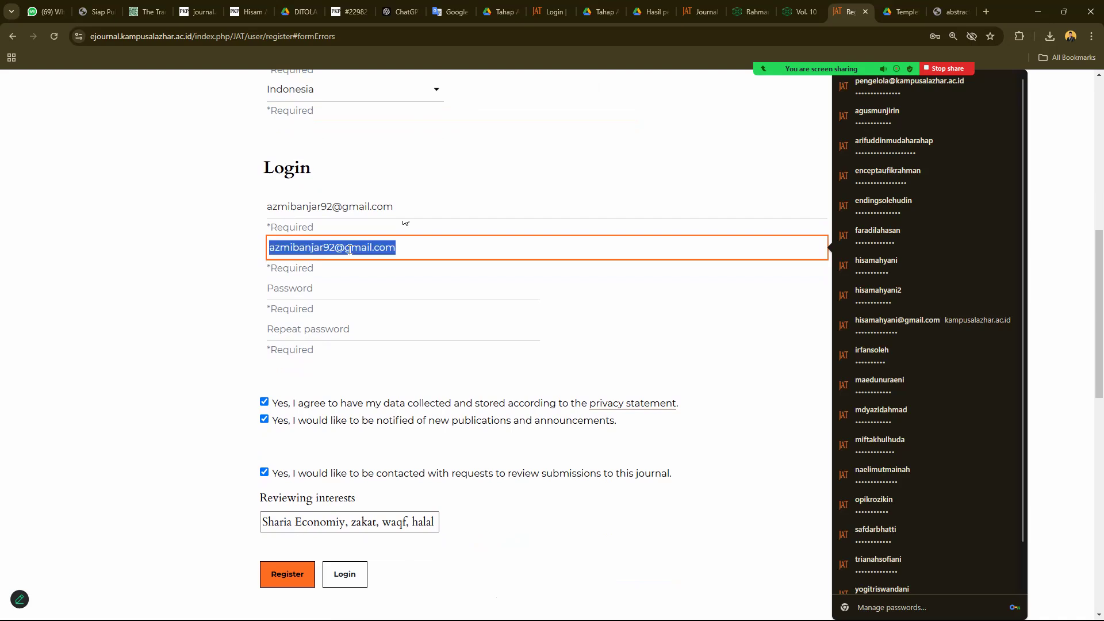
key("ctrl+c")
left_click(340, 206)
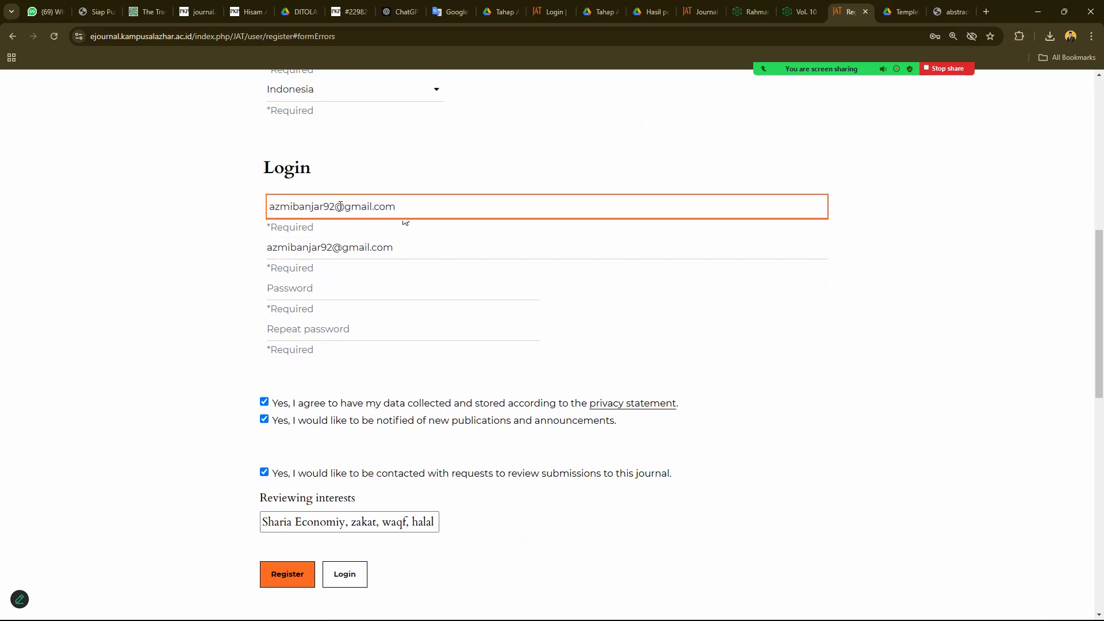
left_click_drag(324, 206, 202, 209)
key("BackSpace")
type("na")
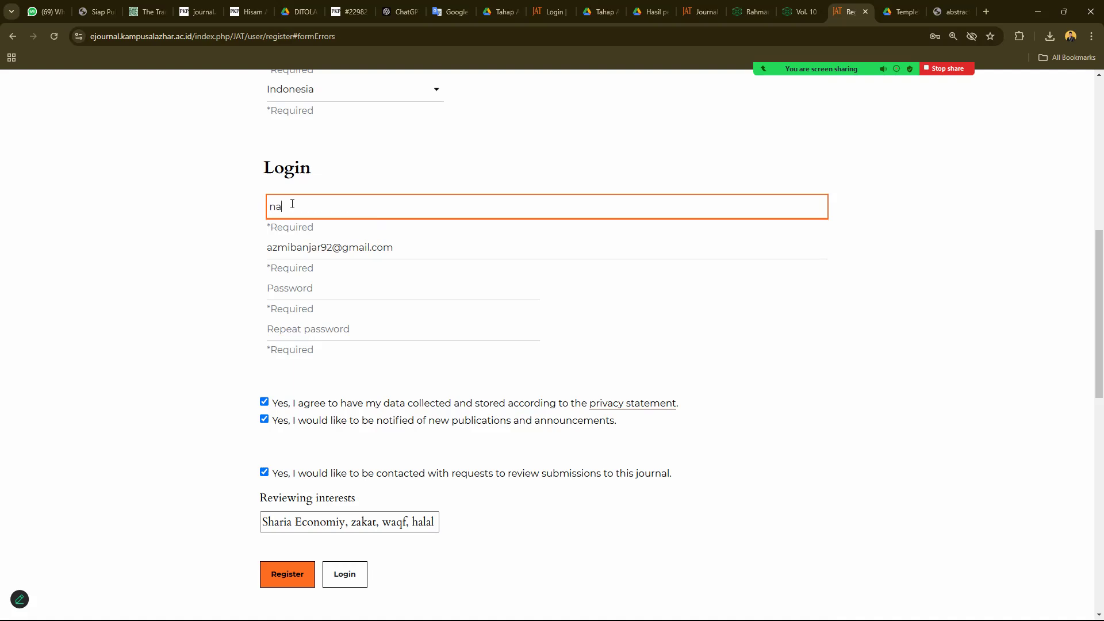
double_click(292, 203)
key("ctrl+v")
key("Tab")
key("Left")
left_click(395, 249)
left_click_drag(434, 249, 202, 244)
key("BackSpace")
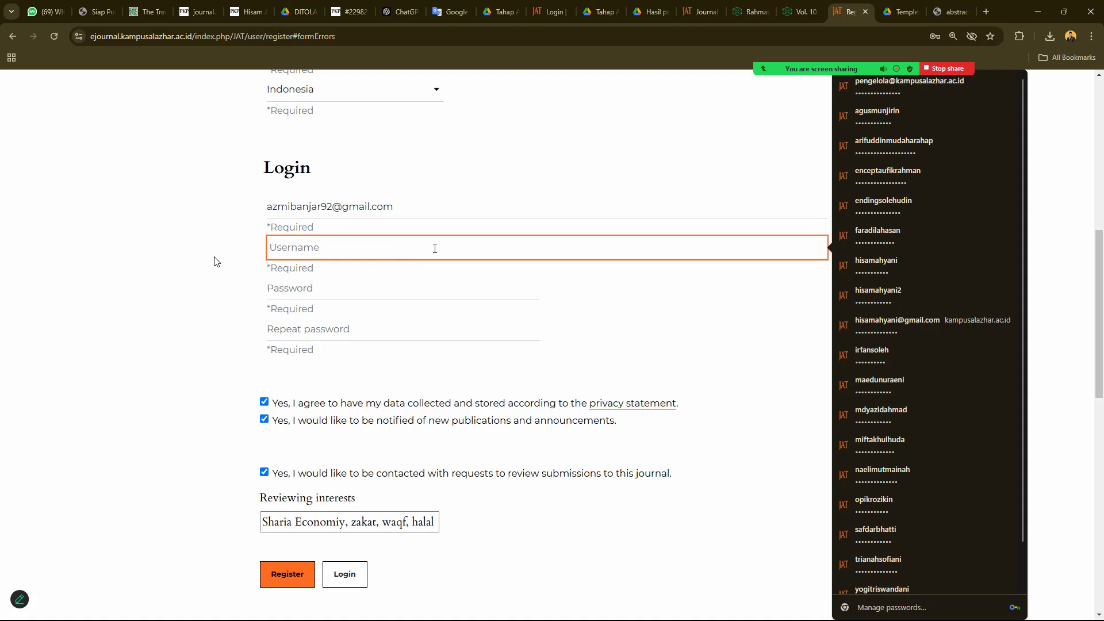
key("ctrl+v")
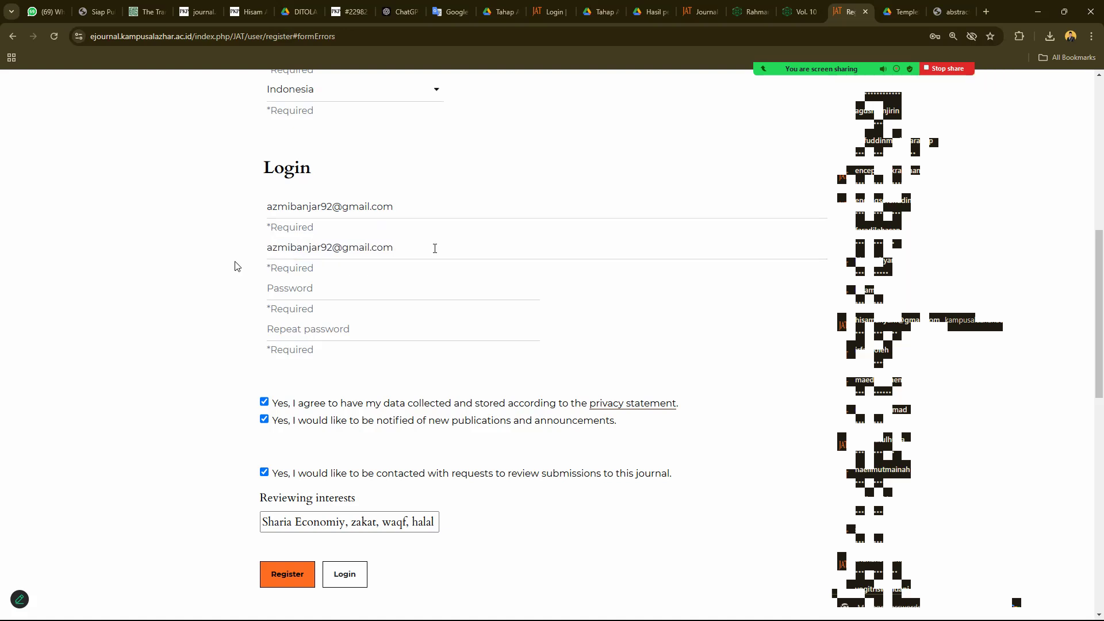
- Paste the password into both password fields and re-paste the e-mail address
left_click(312, 289)
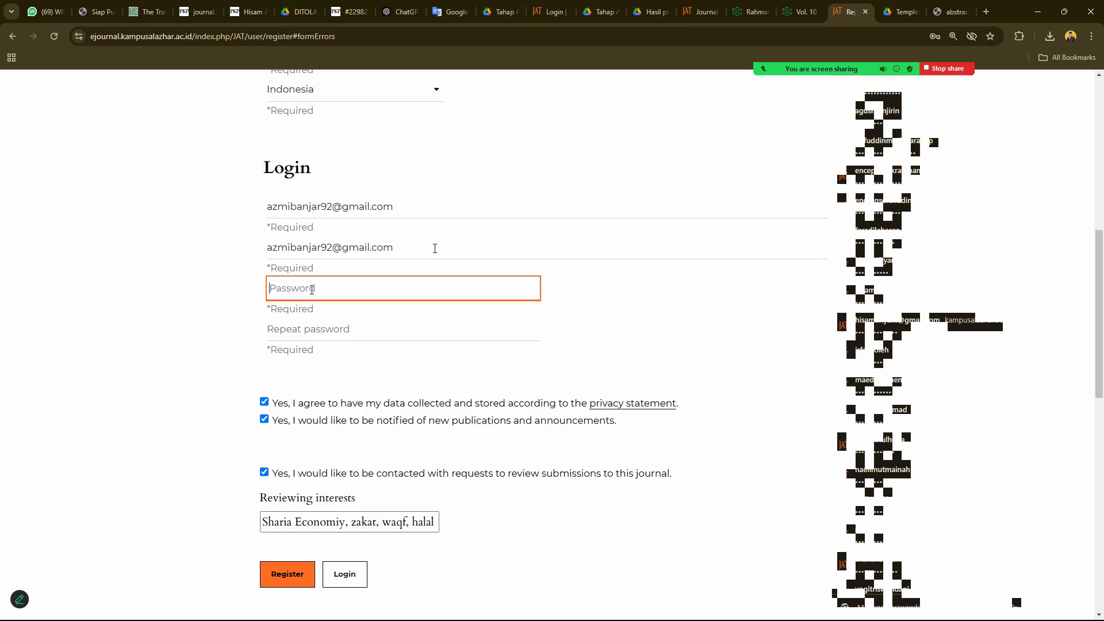
key("ctrl+v")
left_click(293, 325)
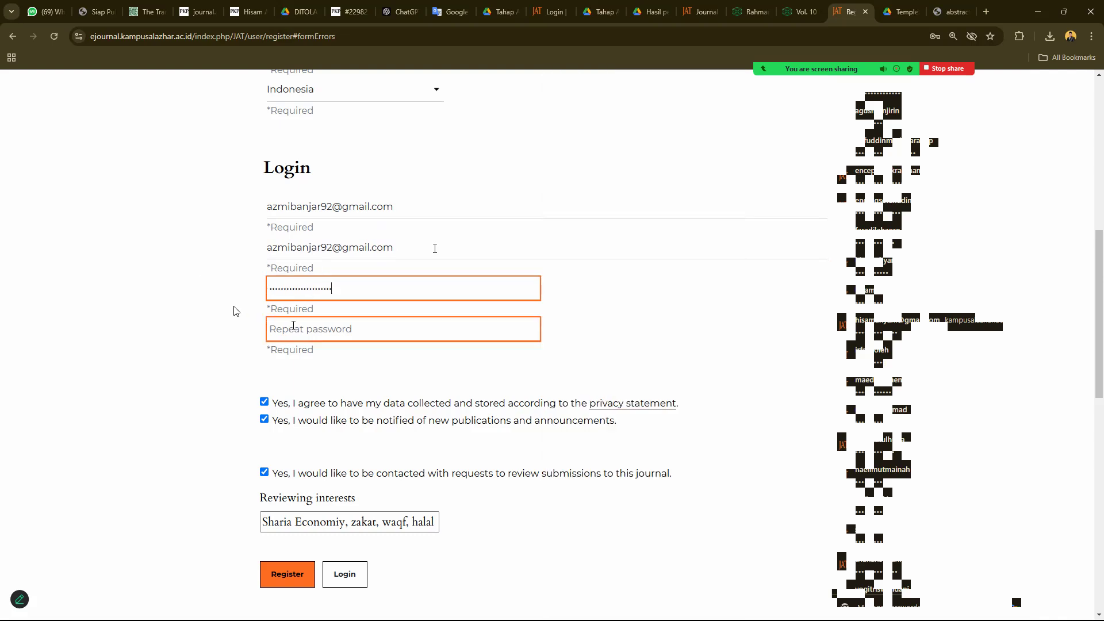
key("ctrl+v")
left_click(377, 213)
left_click_drag(416, 209, 224, 216)
key("BackSpace")
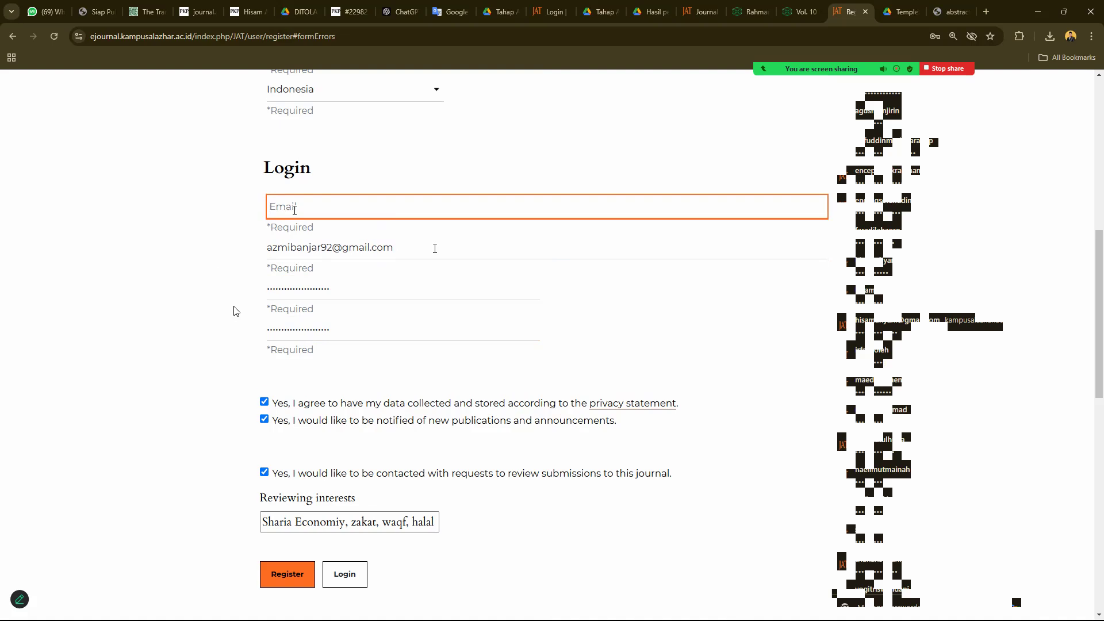
key("ctrl+v")
- Clear both password fields and replace the Username with a lowercase username
scroll(270, 230, "down", 3)
scroll(227, 259, "up", 2)
left_click(295, 233)
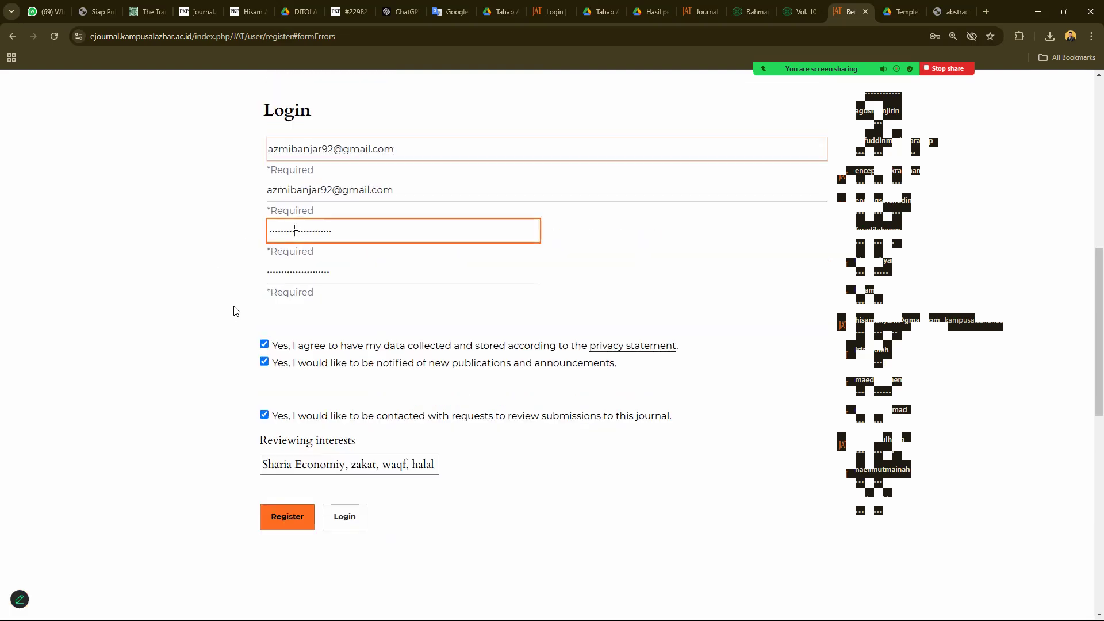
left_click_drag(333, 232, 251, 234)
key("BackSpace")
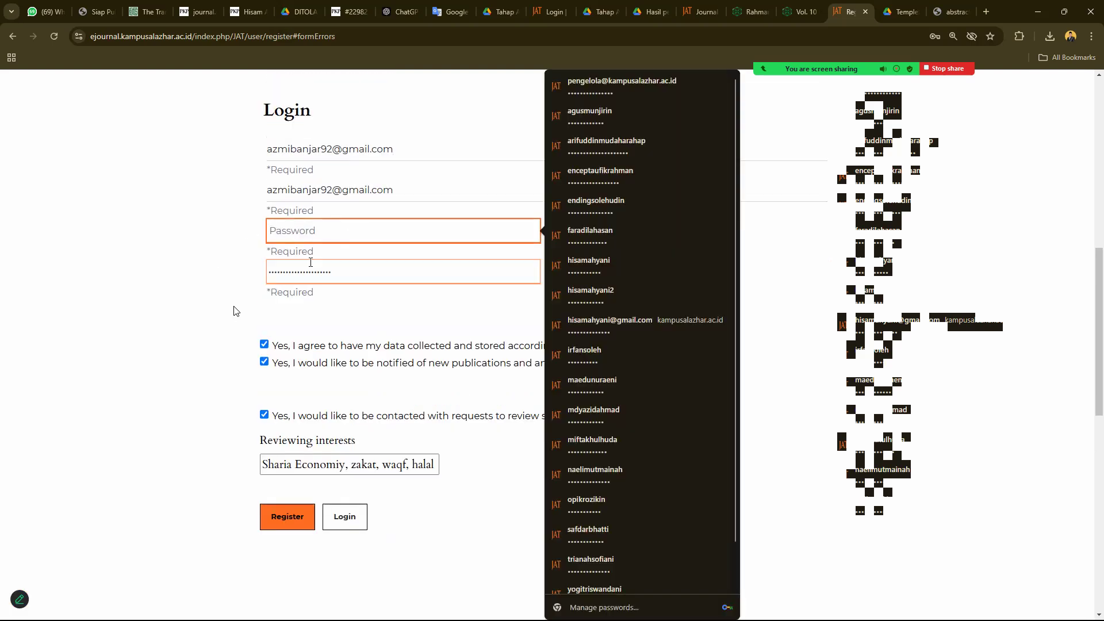
left_click_drag(331, 271, 128, 275)
key("BackSpace")
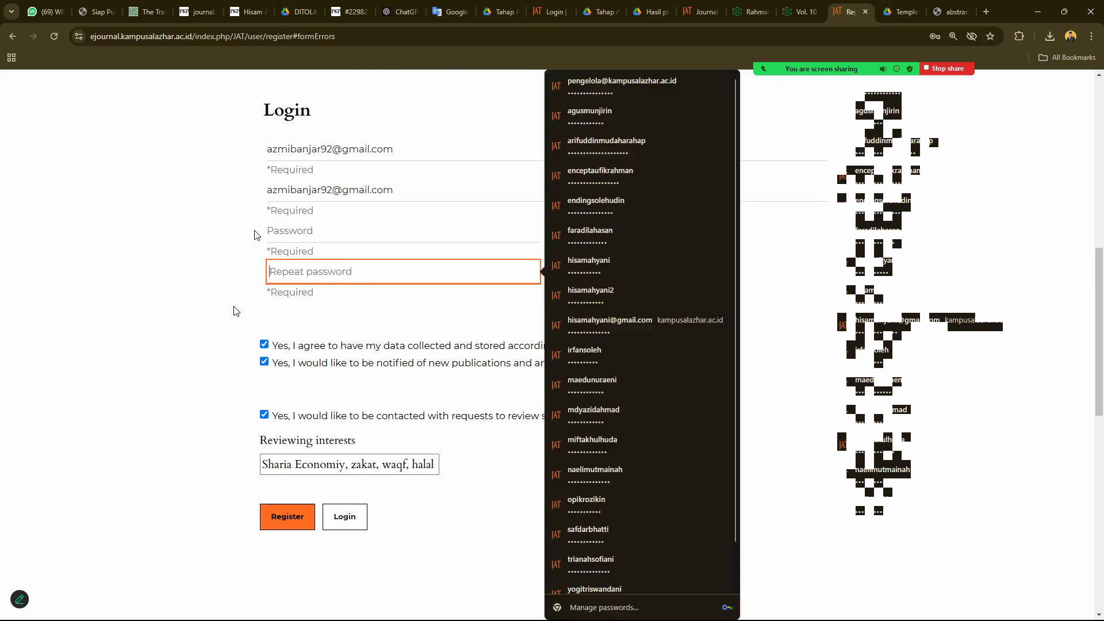
left_click_drag(397, 190, 115, 189)
key("BackSpace")
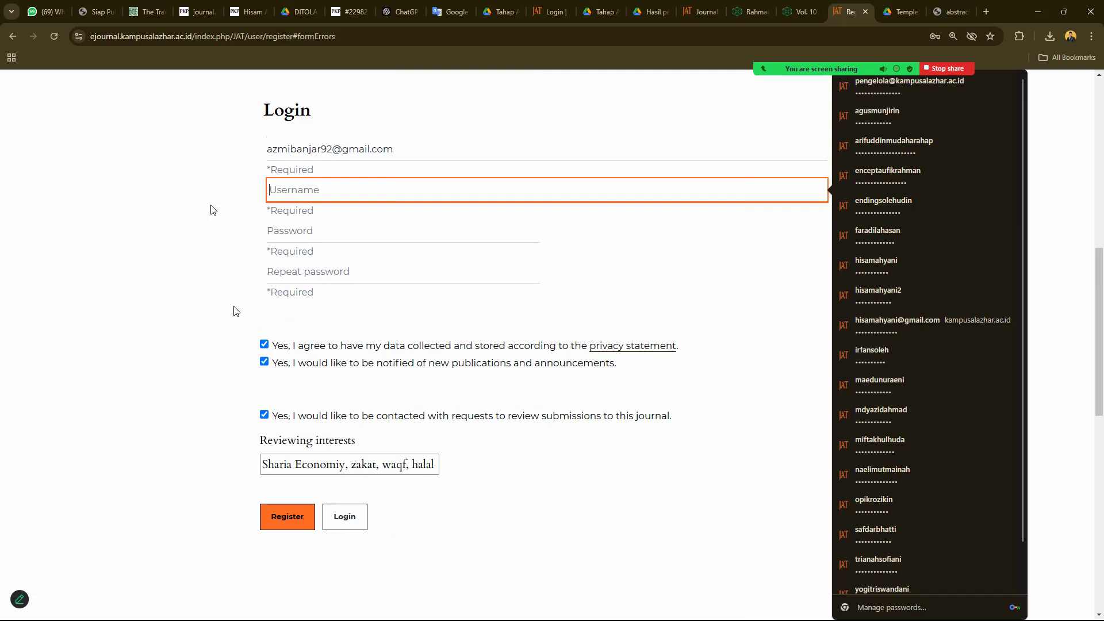
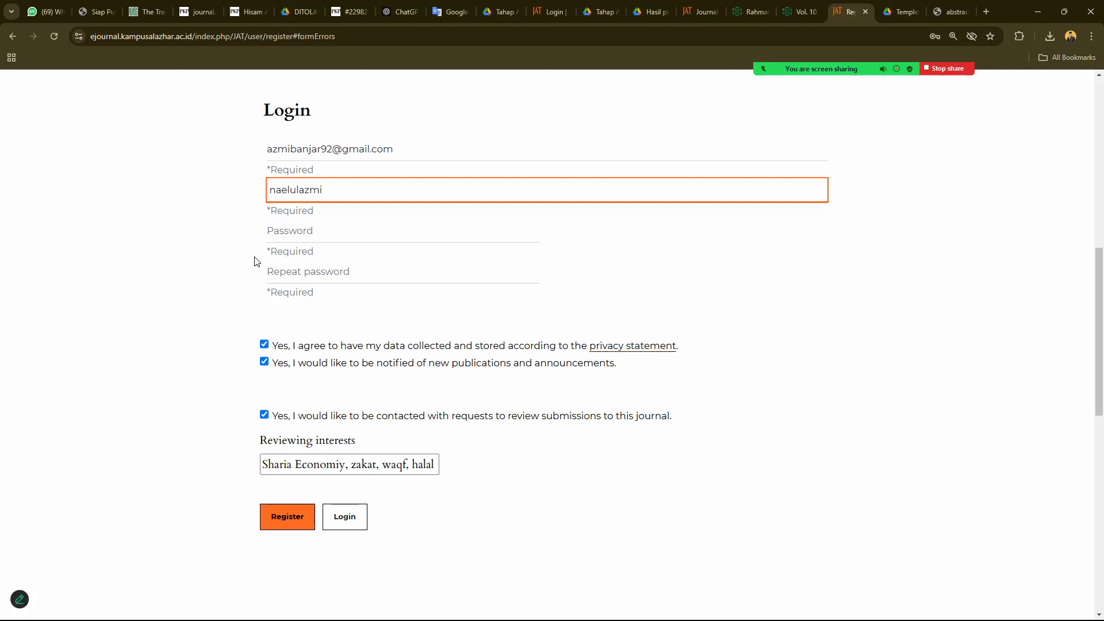
- Paste the matching password into both password fields and submit the registration
left_click(305, 230)
key("ctrl+v")
left_click(299, 271)
key("ctrl+v")
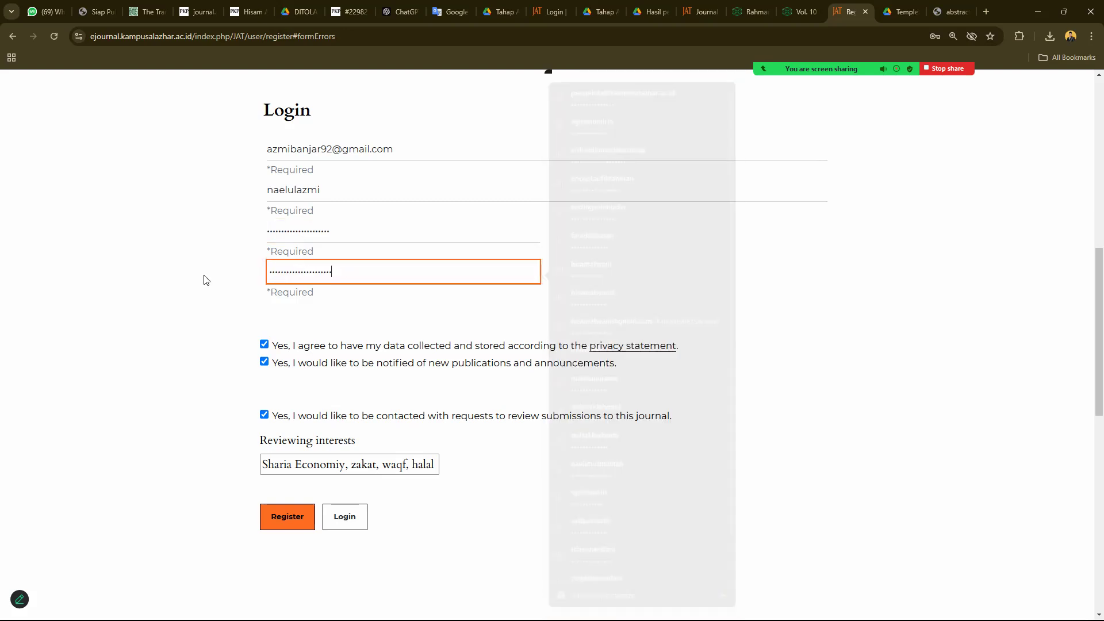
scroll(219, 282, "down", 5)
left_click(286, 240)
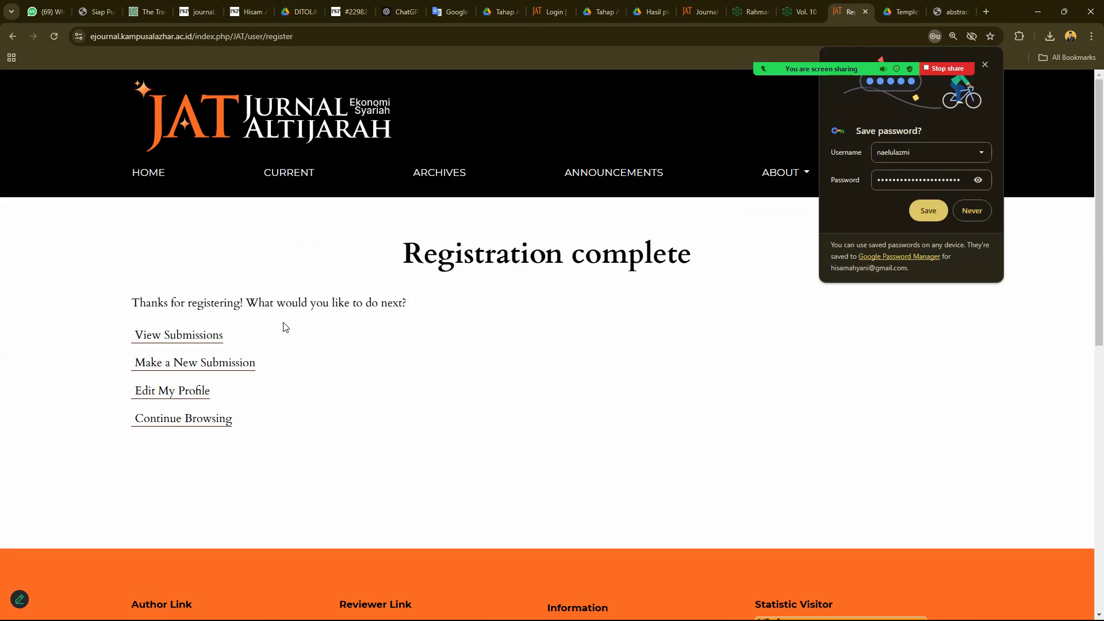
- Let Chrome save the password, then save the new profile's Identity details
left_click(927, 211)
left_click(170, 391)
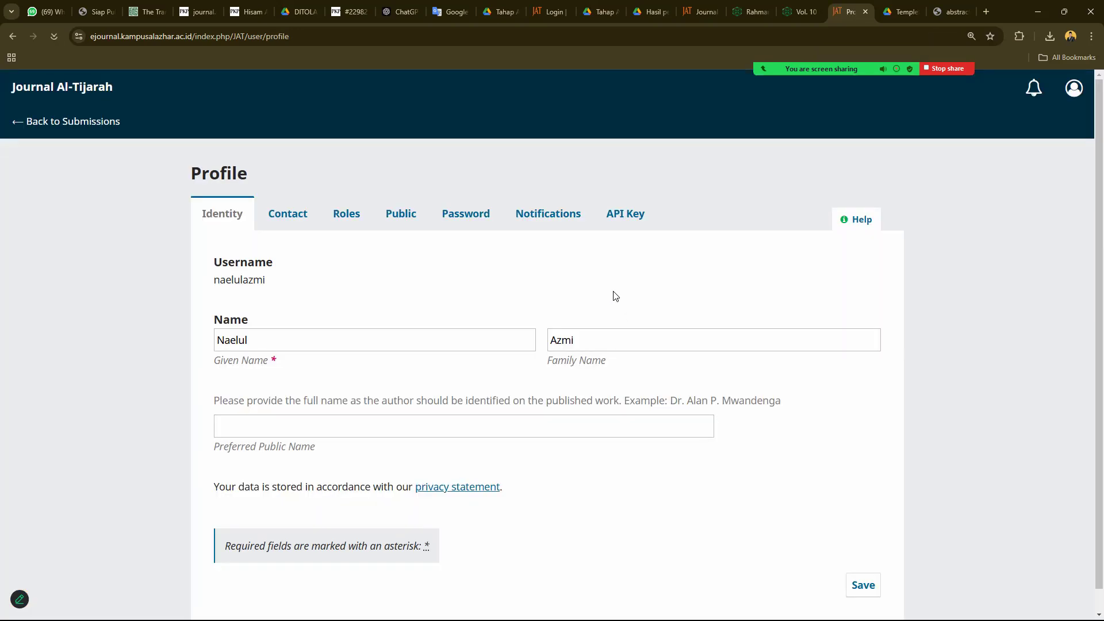
scroll(478, 285, "down", 1)
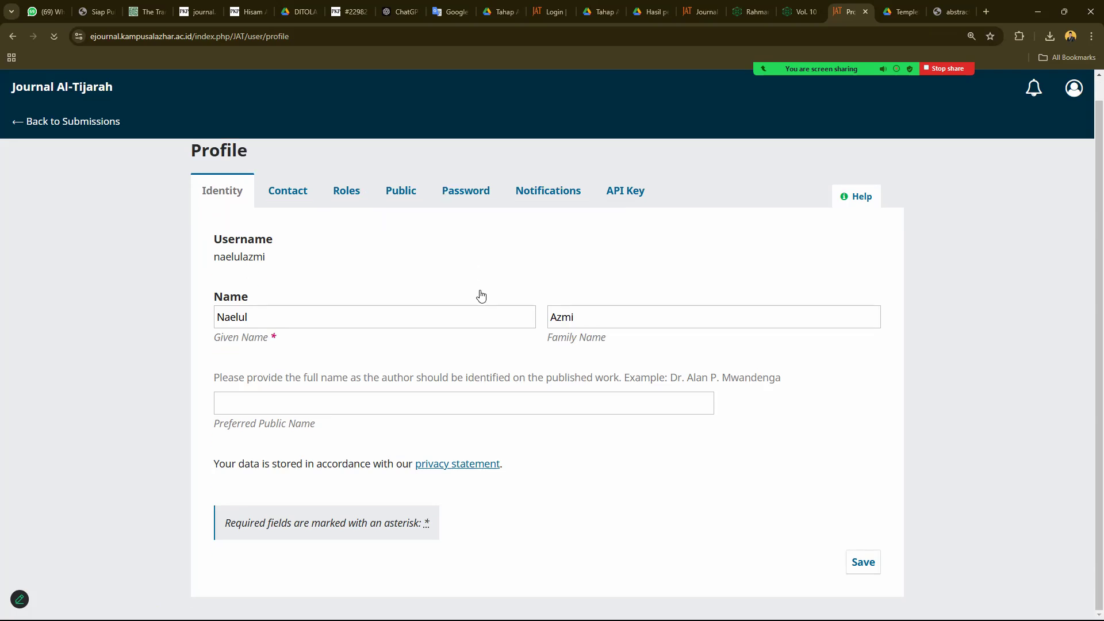
left_click(863, 568)
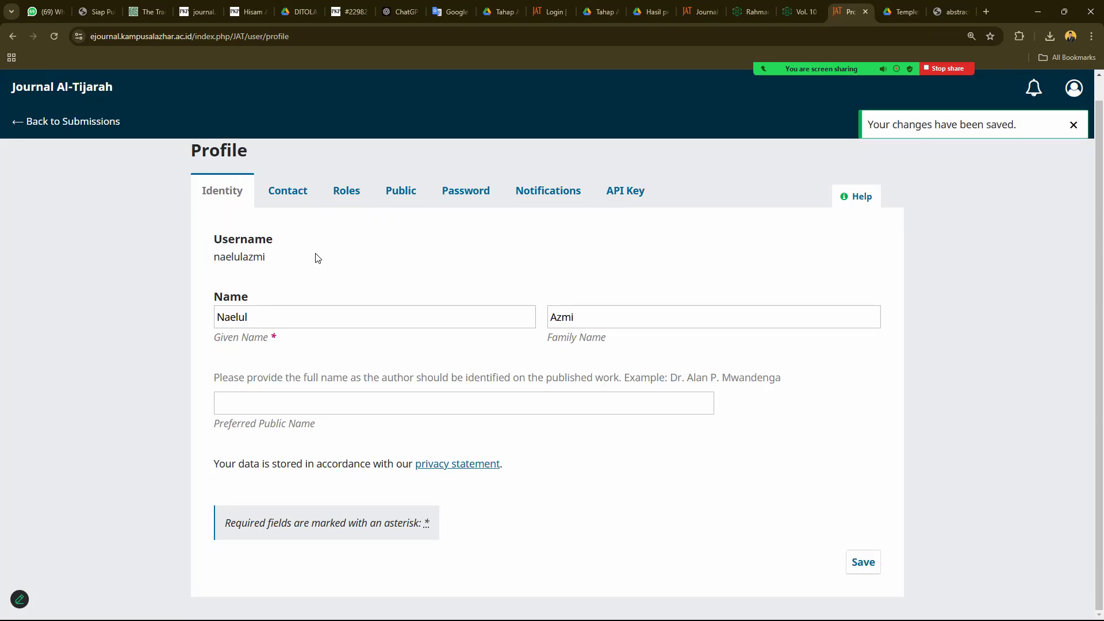
- Save the profile's Contact details as they are
left_click(281, 190)
scroll(350, 259, "down", 2)
scroll(353, 266, "down", 4)
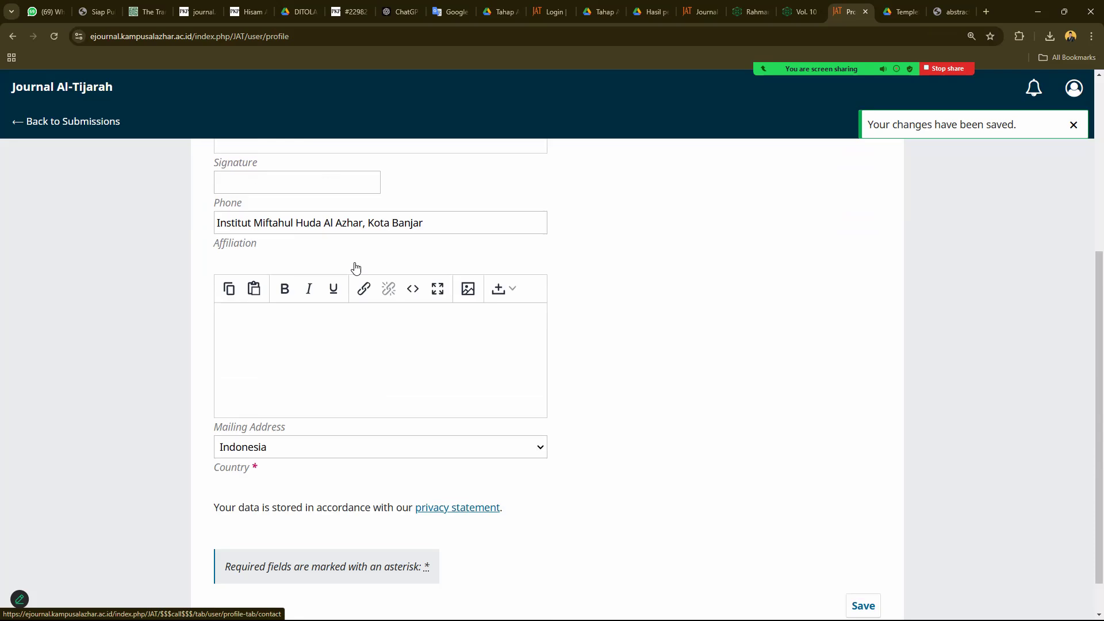
scroll(789, 506, "up", 2)
scroll(861, 516, "down", 2)
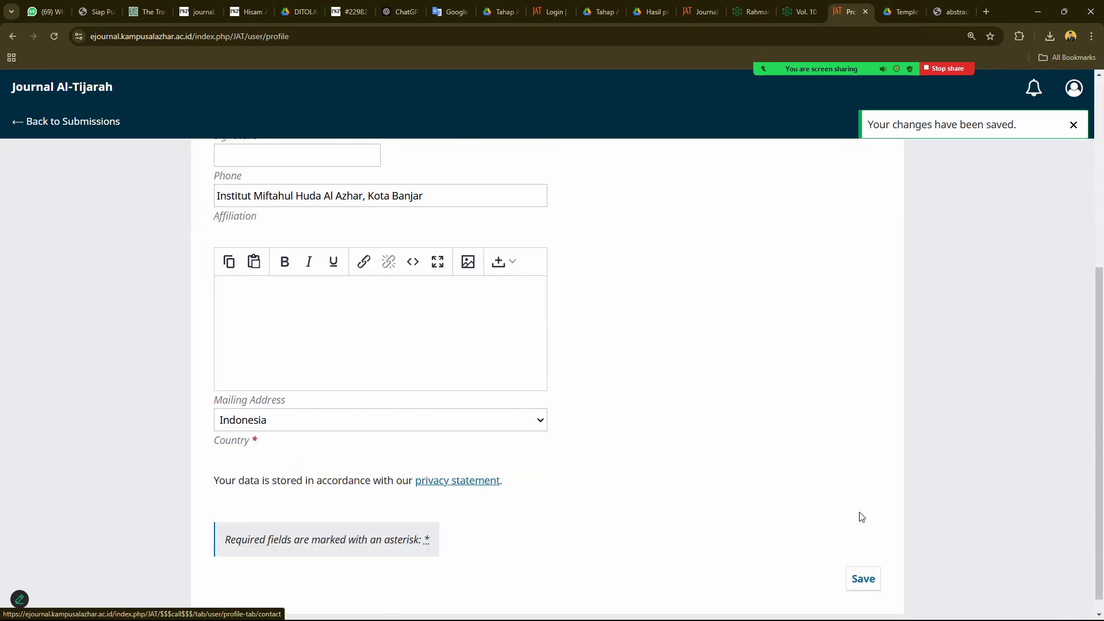
left_click(864, 577)
scroll(378, 276, "up", 5)
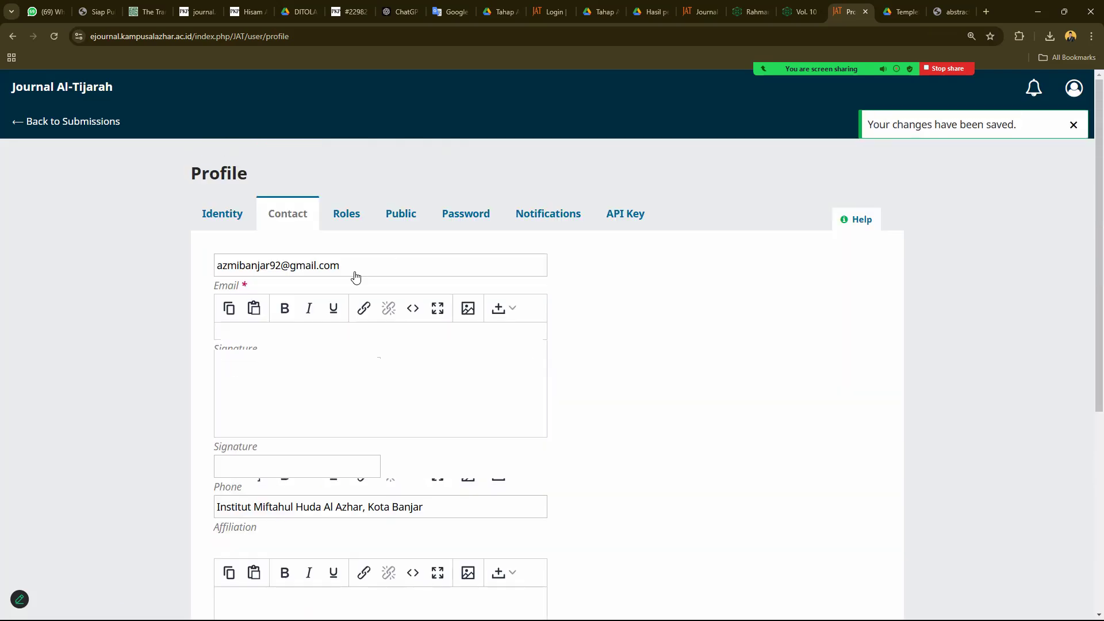
left_click(352, 242)
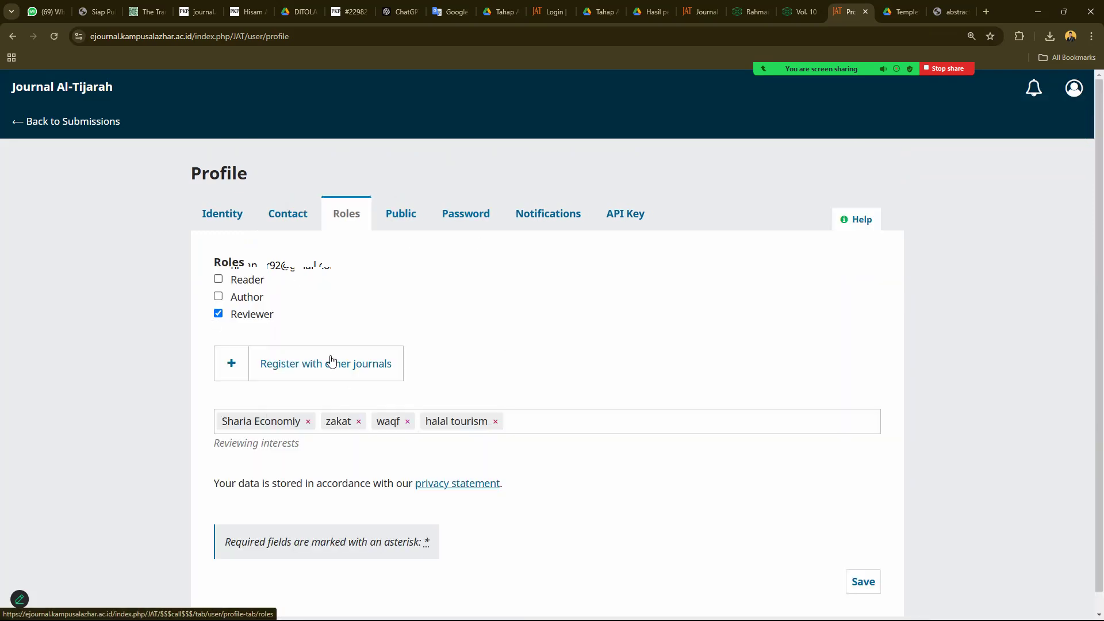
- Save the Reader, Author and Reviewer roles, then return to the Submissions list
scroll(328, 368, "down", 1)
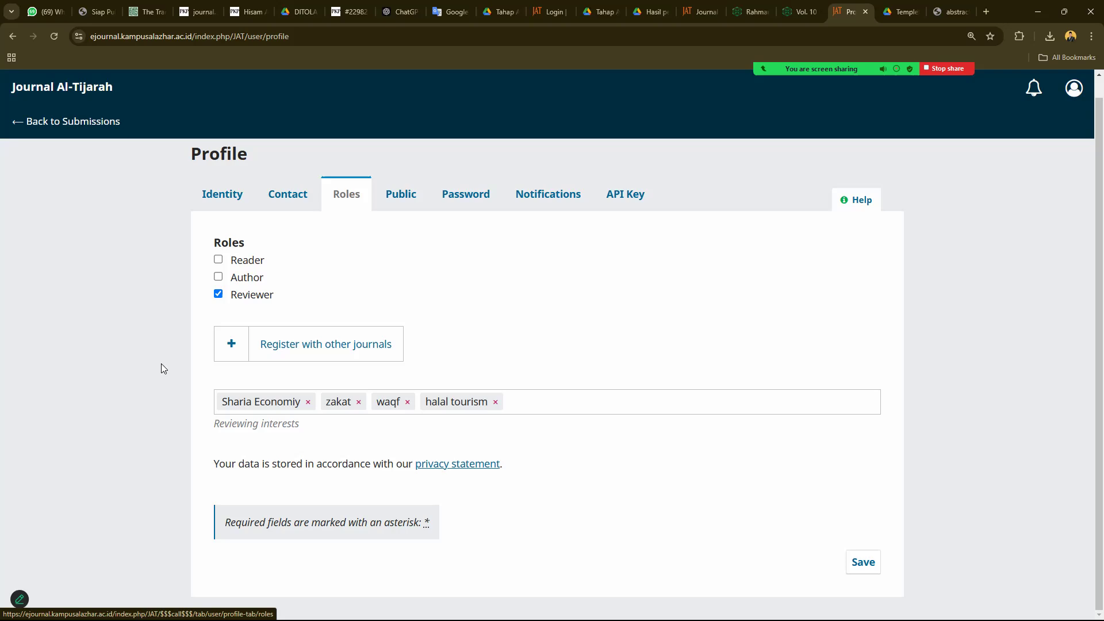
left_click(218, 278)
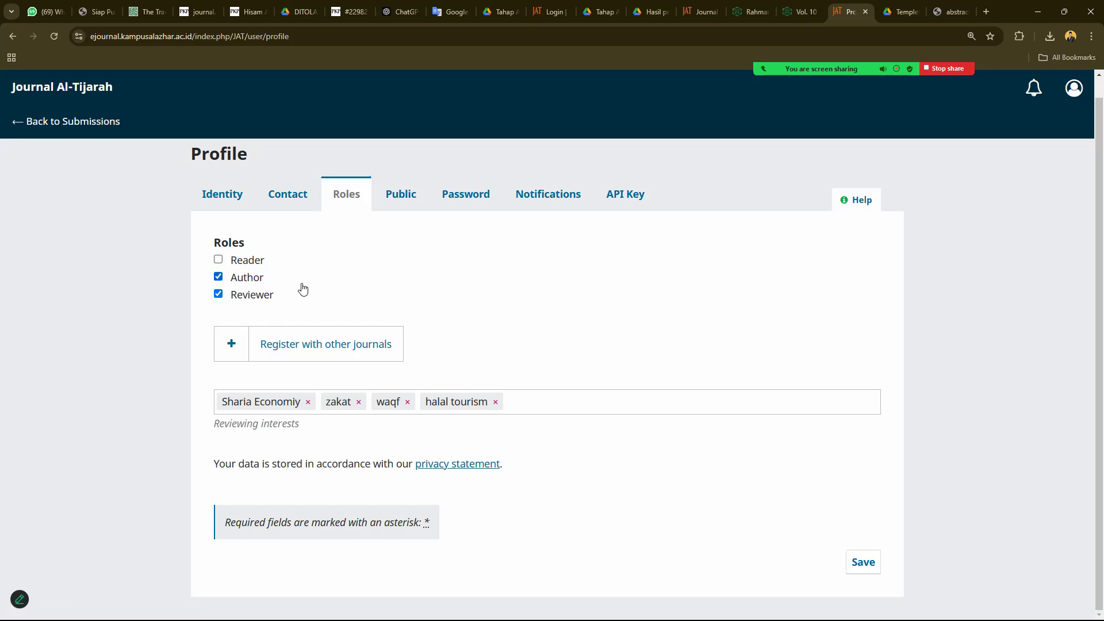
left_click(269, 300)
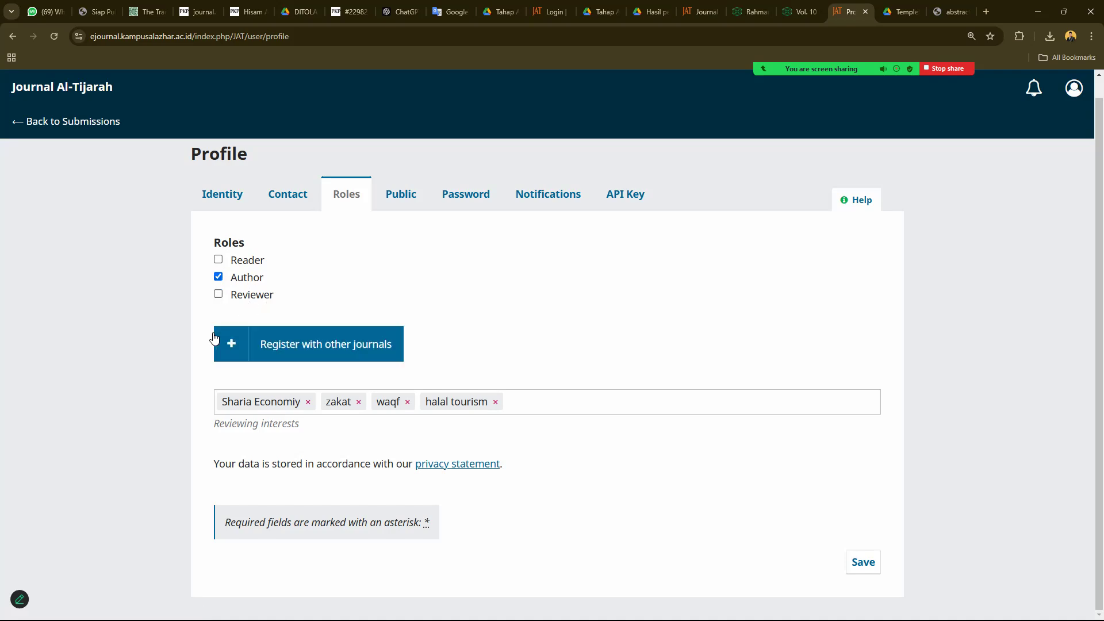
left_click(219, 294)
left_click(219, 260)
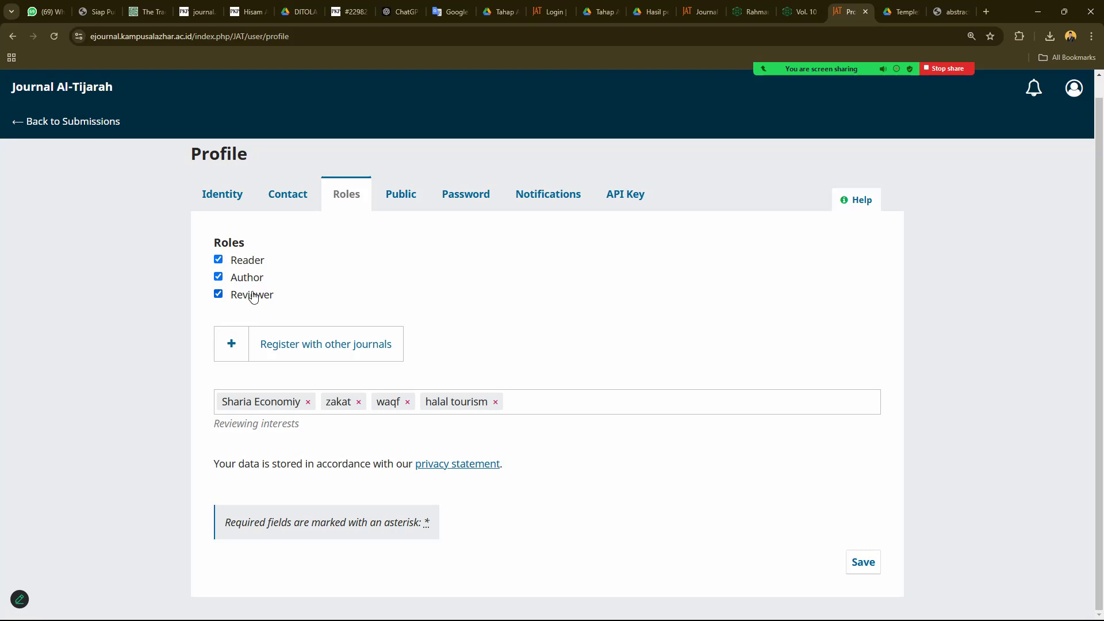
left_click(218, 294)
left_click(218, 259)
left_click(218, 294)
left_click(218, 260)
left_click(863, 562)
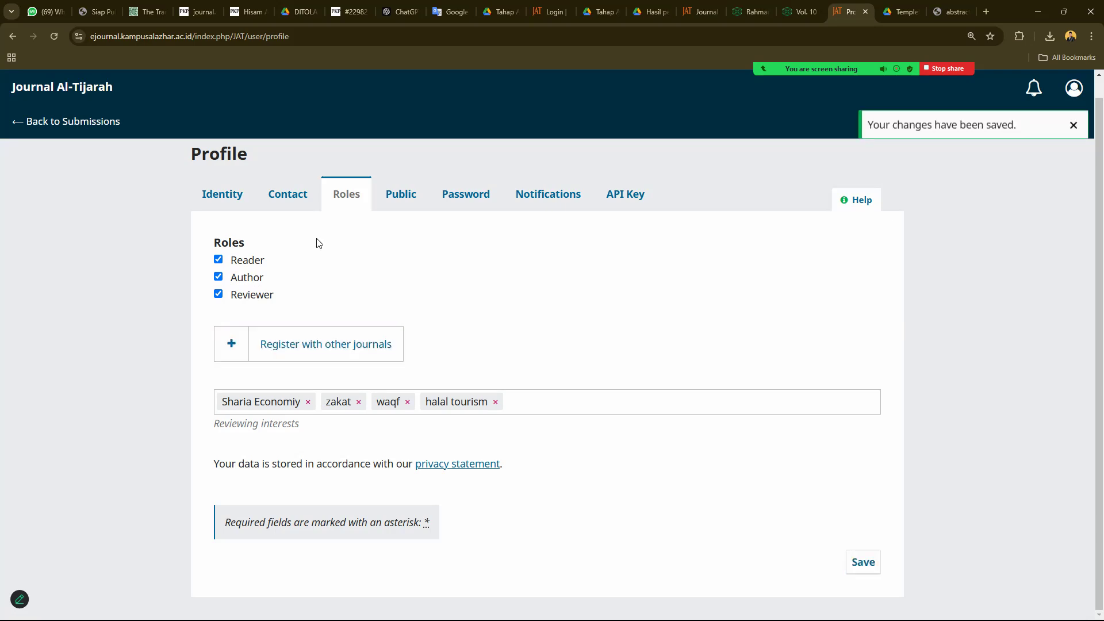
left_click(84, 121)
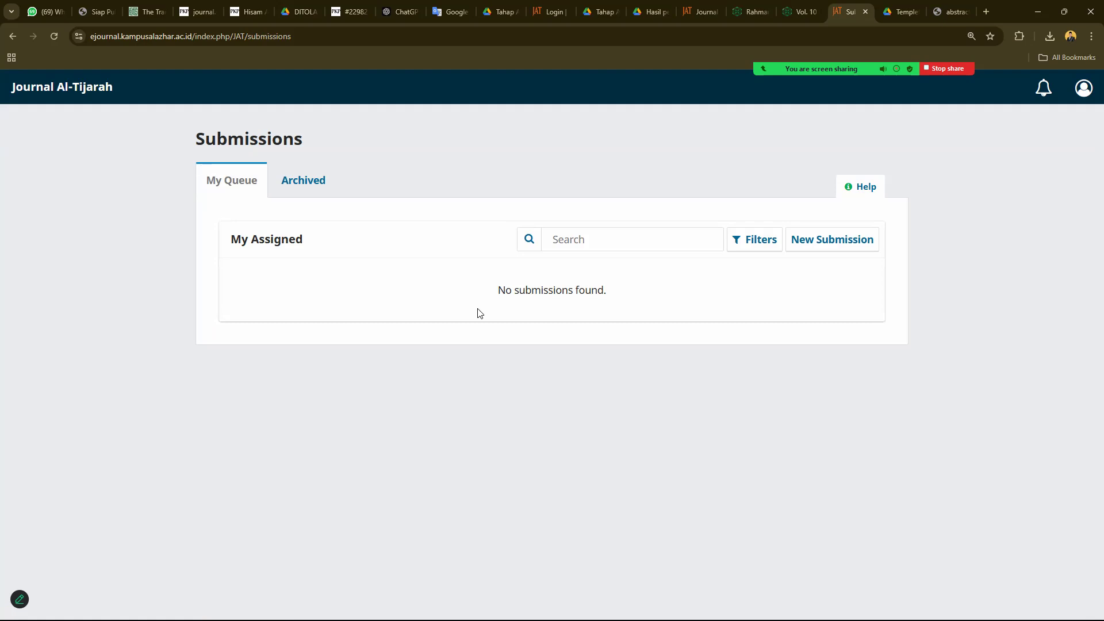
- Start a new submission and paste the title from the Template-JAT Word manuscript
left_click(830, 249)
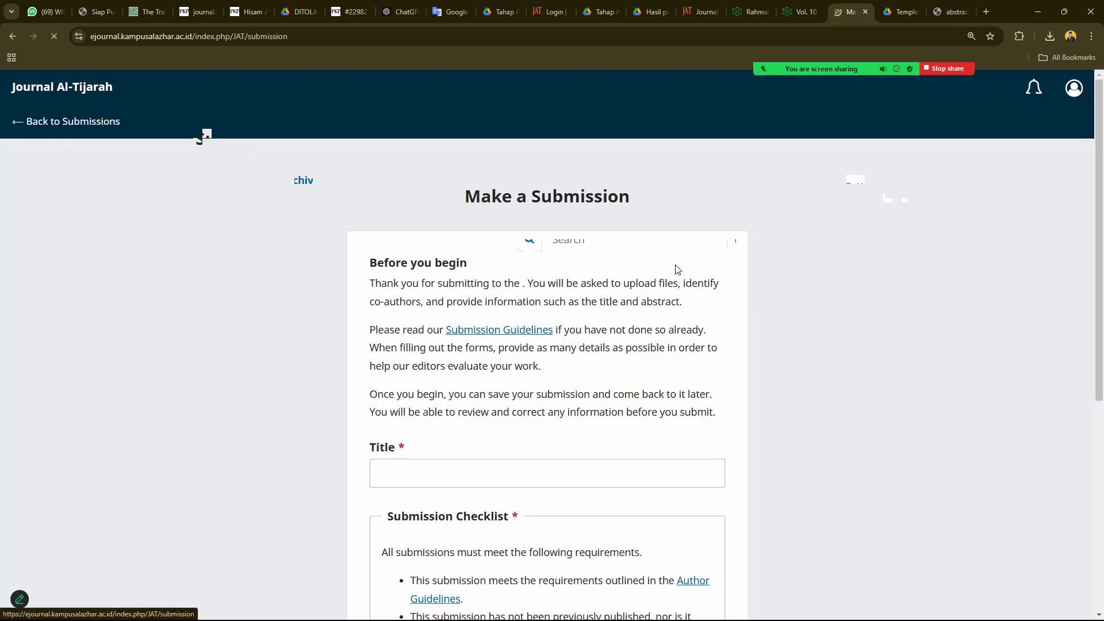
scroll(575, 304, "down", 3)
left_click(430, 300)
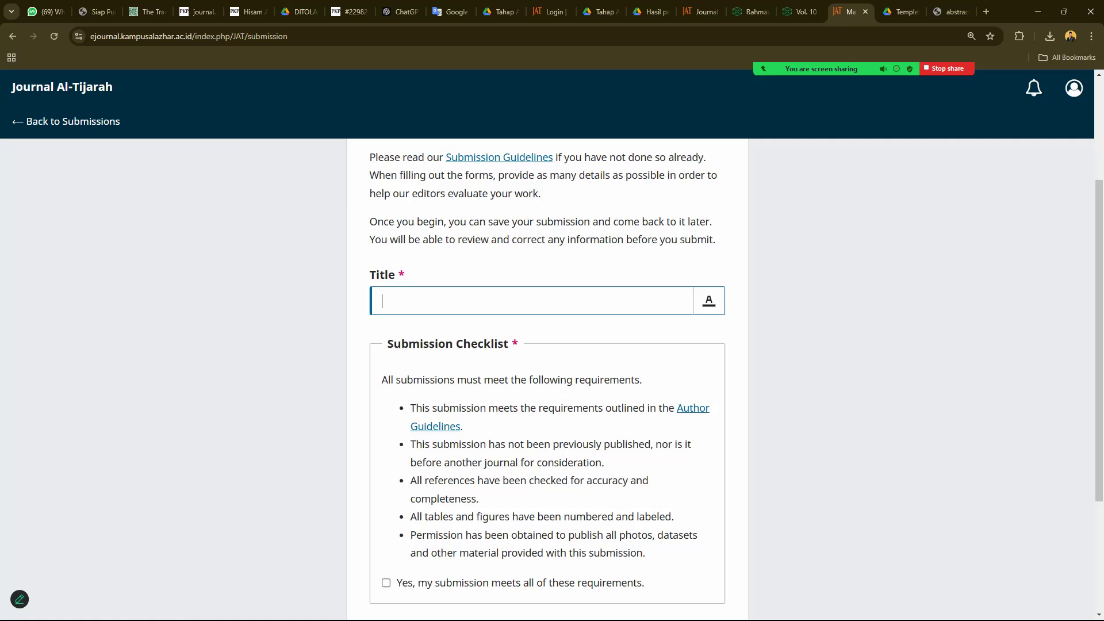
key("super+d")
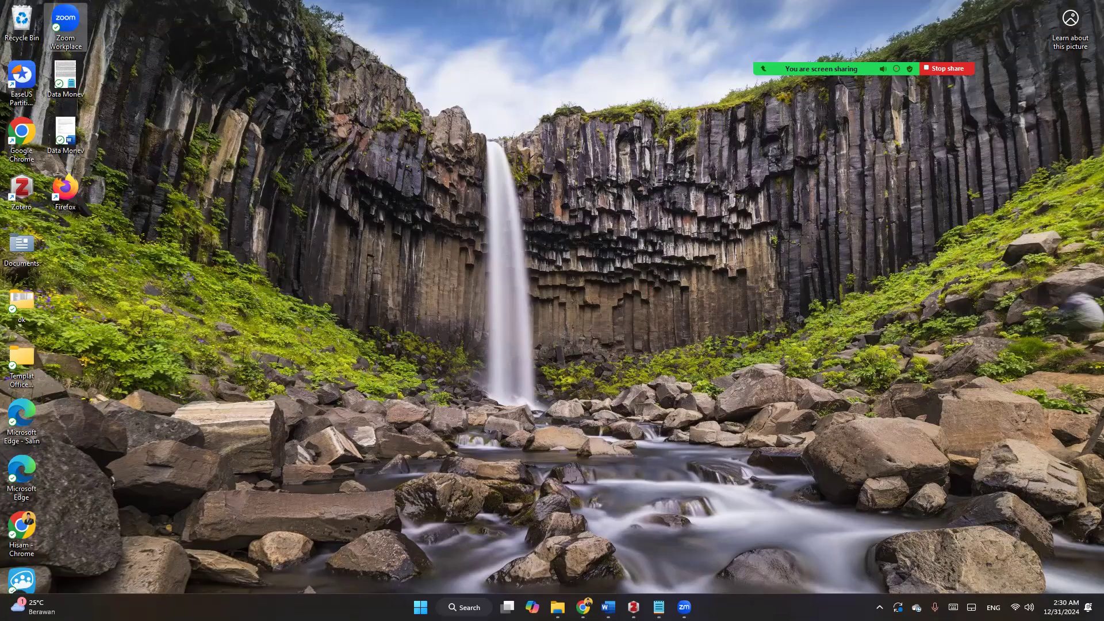
left_click(608, 608)
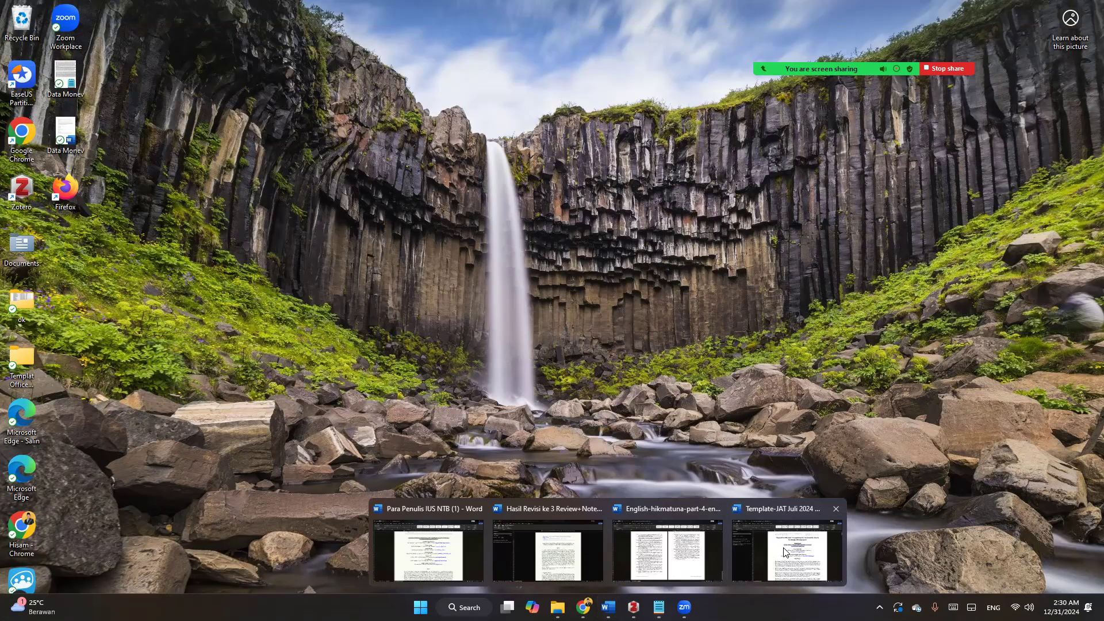
left_click(797, 546)
left_click_drag(708, 188, 750, 201)
key("ctrl+c")
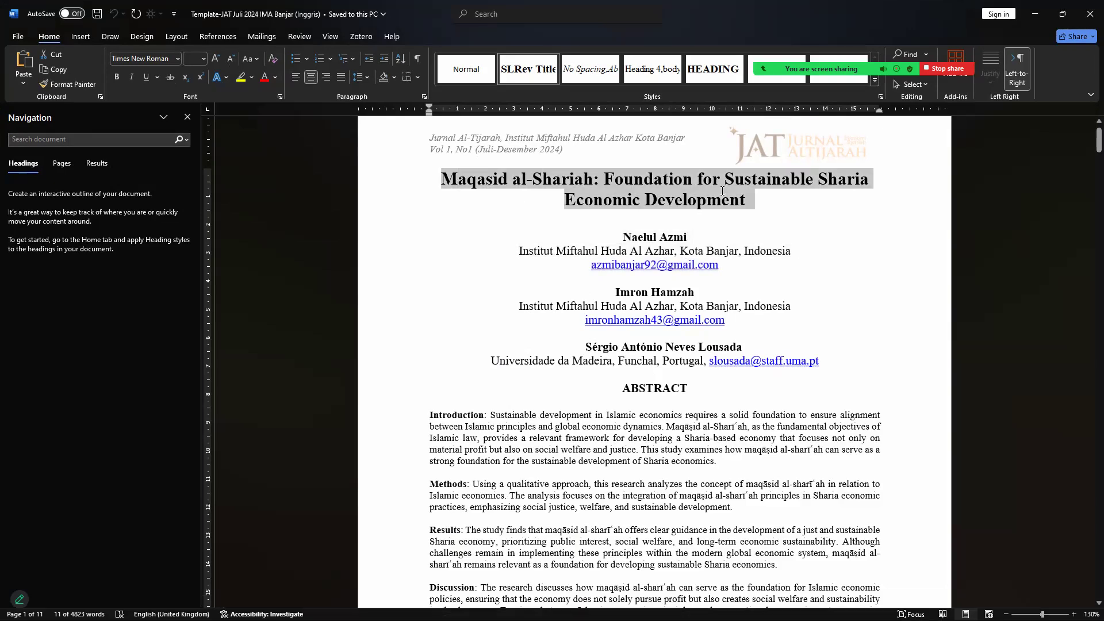
mouse_move(634, 607)
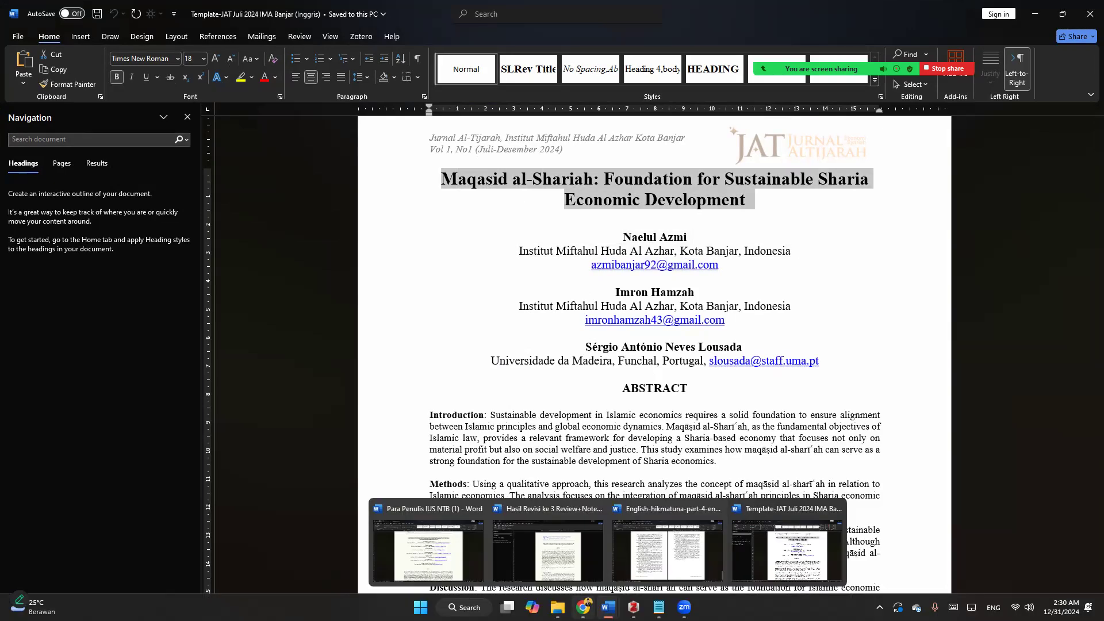
left_click(584, 607)
key("ctrl+v")
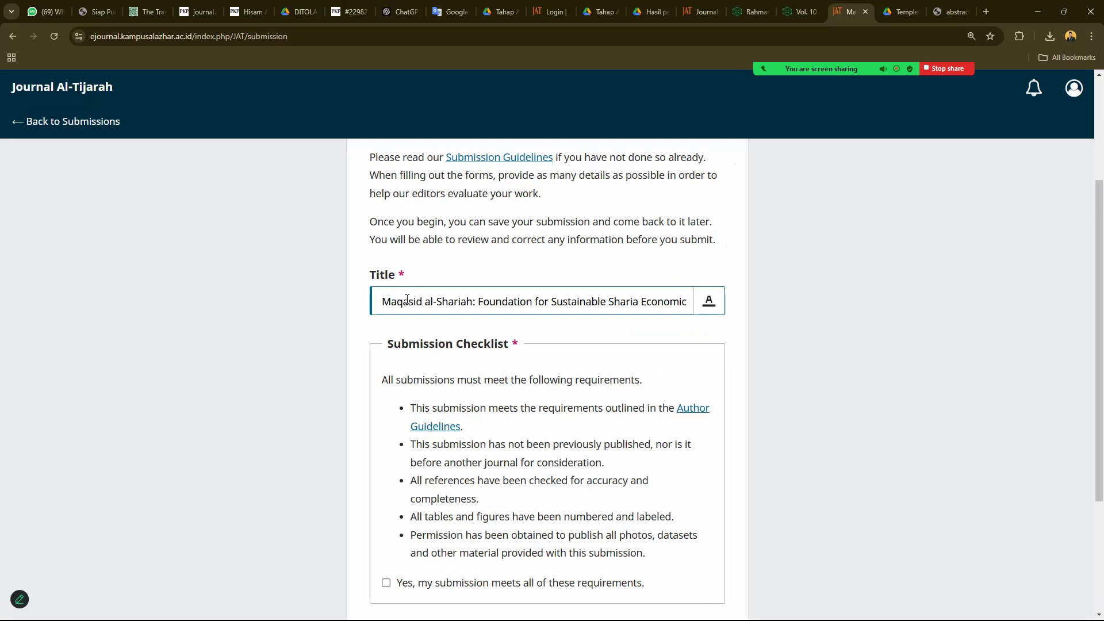
left_click(401, 351)
- Tick the requirements and privacy checkboxes and begin the submission
scroll(401, 351, "down", 3)
left_click(387, 396)
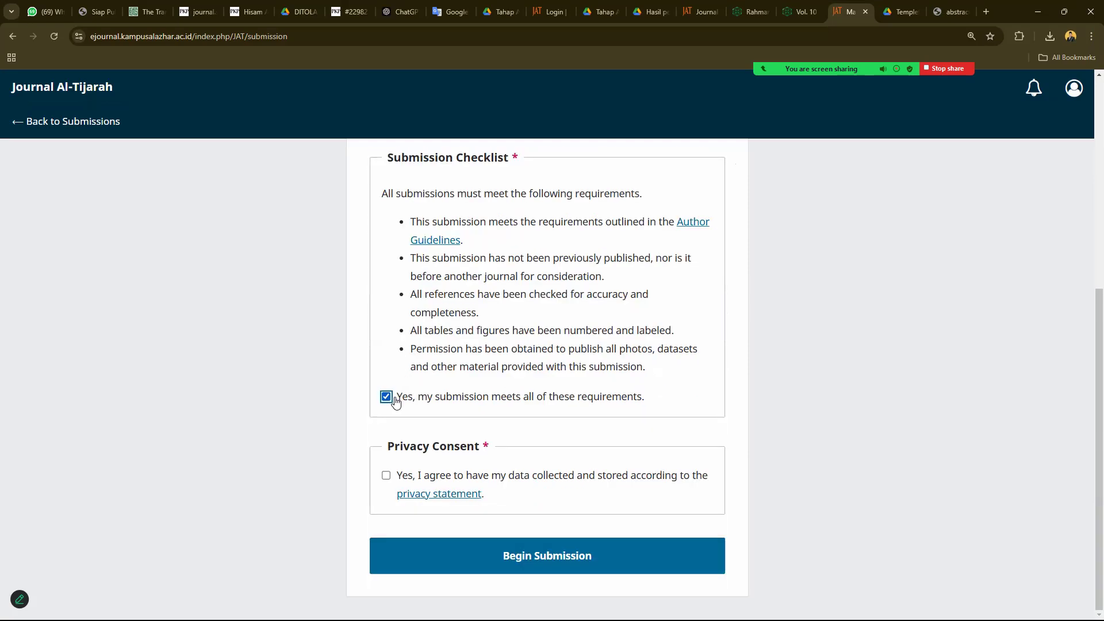
left_click(387, 477)
left_click(517, 552)
scroll(509, 423, "down", 3)
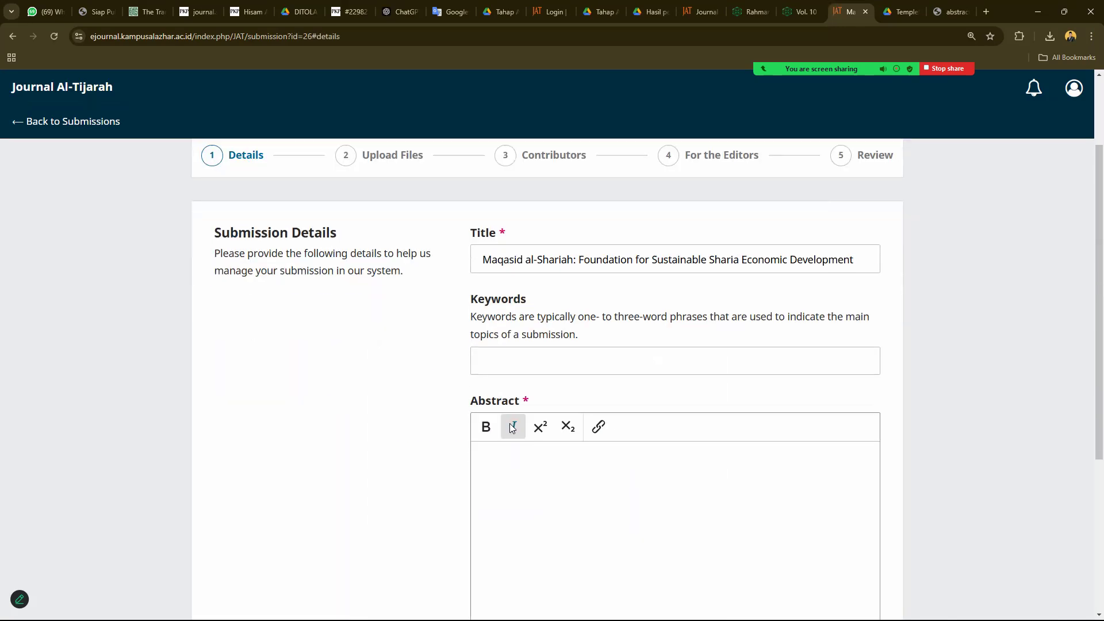
- Select the keyword list in the Template-JAT Word manuscript
left_click(525, 302)
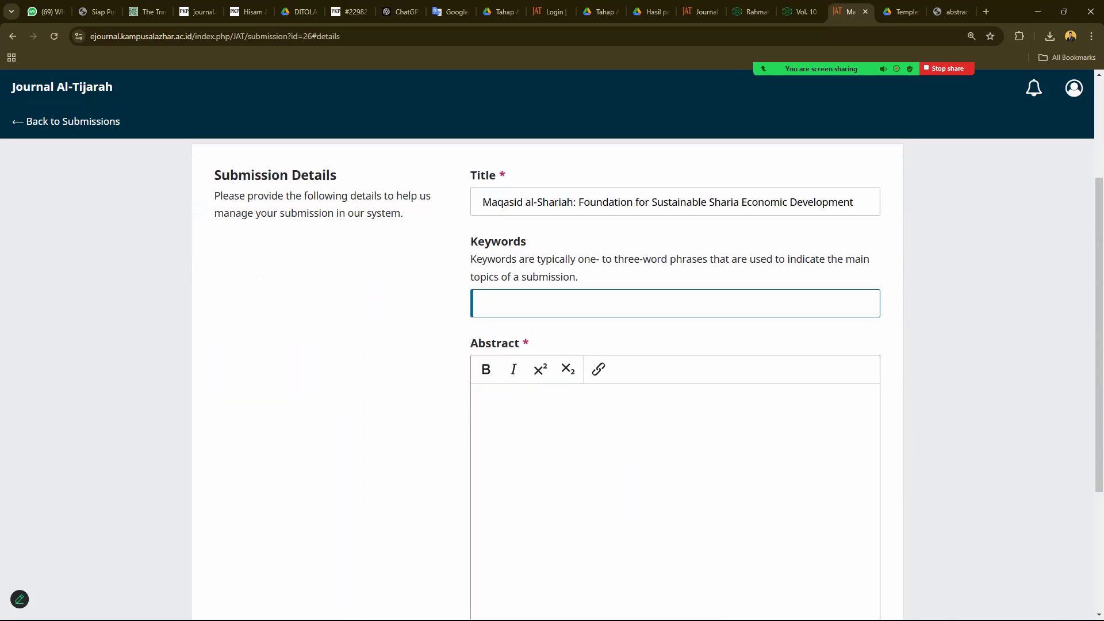
left_click(583, 609)
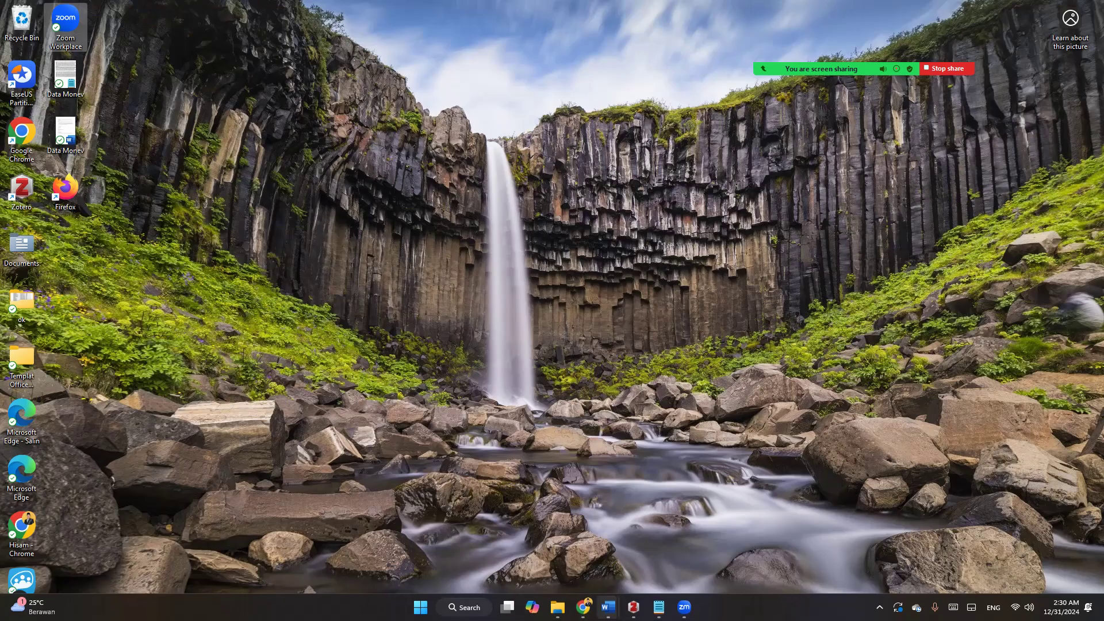
left_click(583, 610)
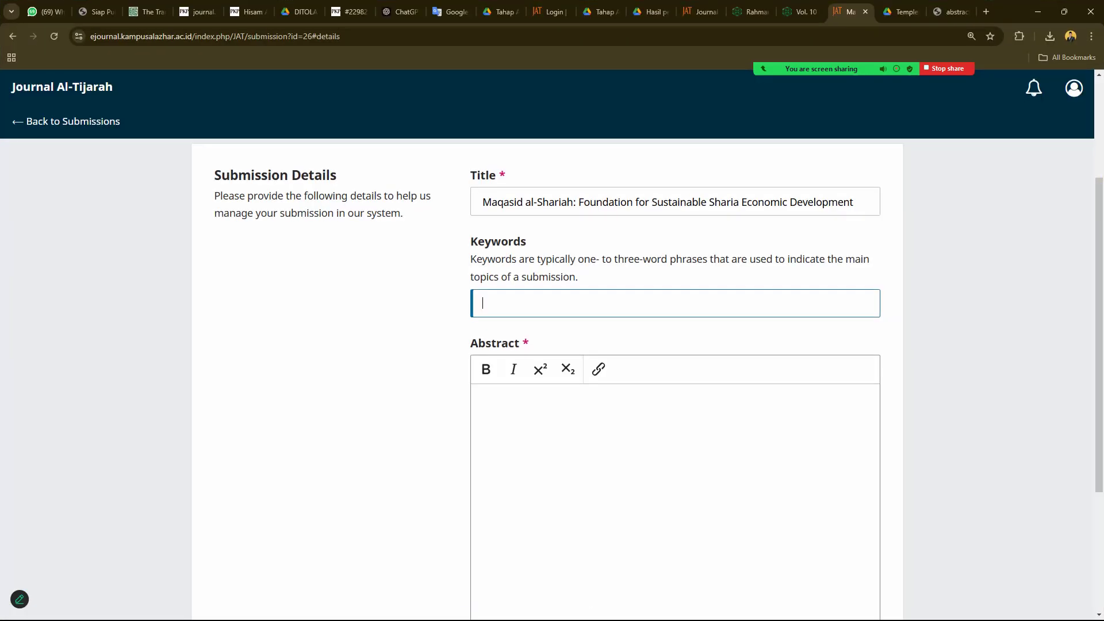
key("super+d")
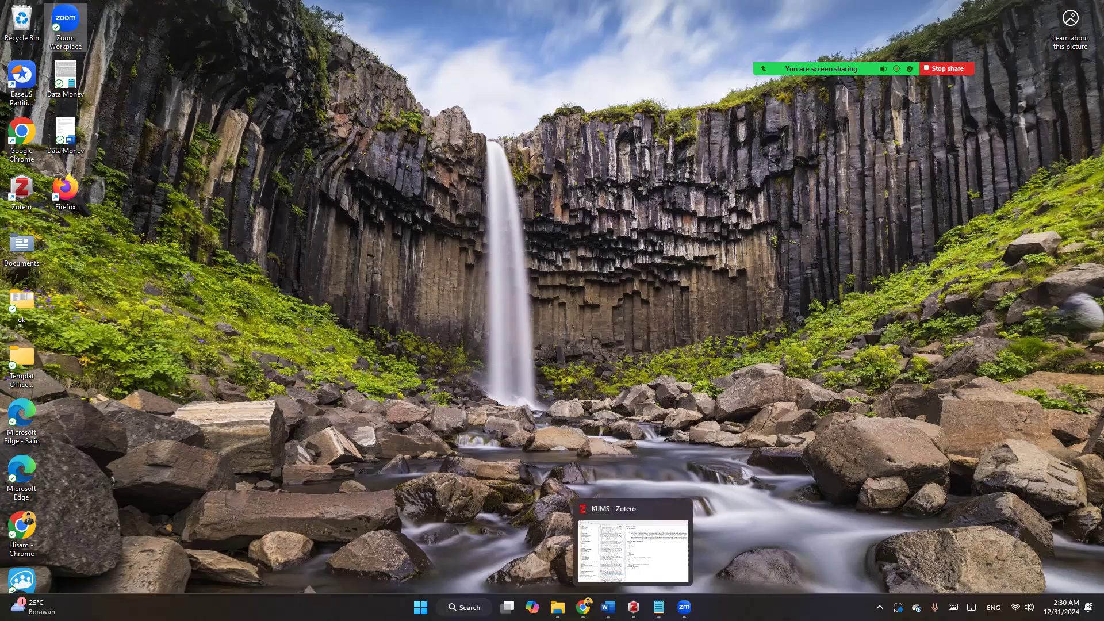
left_click(784, 550)
scroll(575, 386, "down", 3)
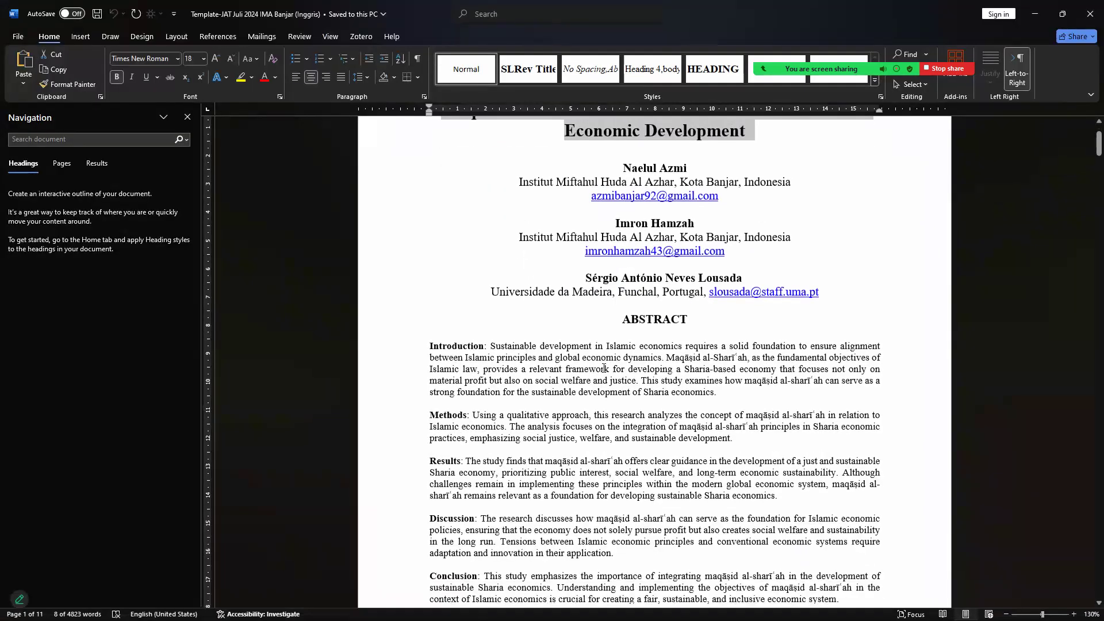
scroll(576, 385, "down", 2)
left_click_drag(478, 483, 834, 484)
key("ctrl+c")
- Paste the keywords into Keywords and accept them as a single tag
mouse_move(609, 607)
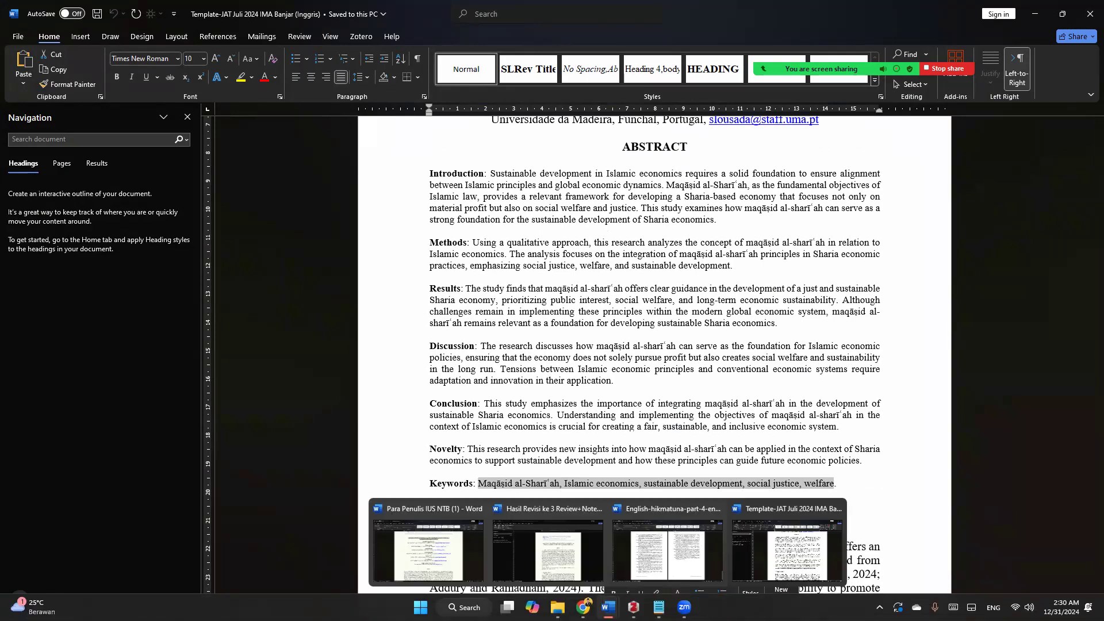
key("alt+Tab")
key("ctrl+v")
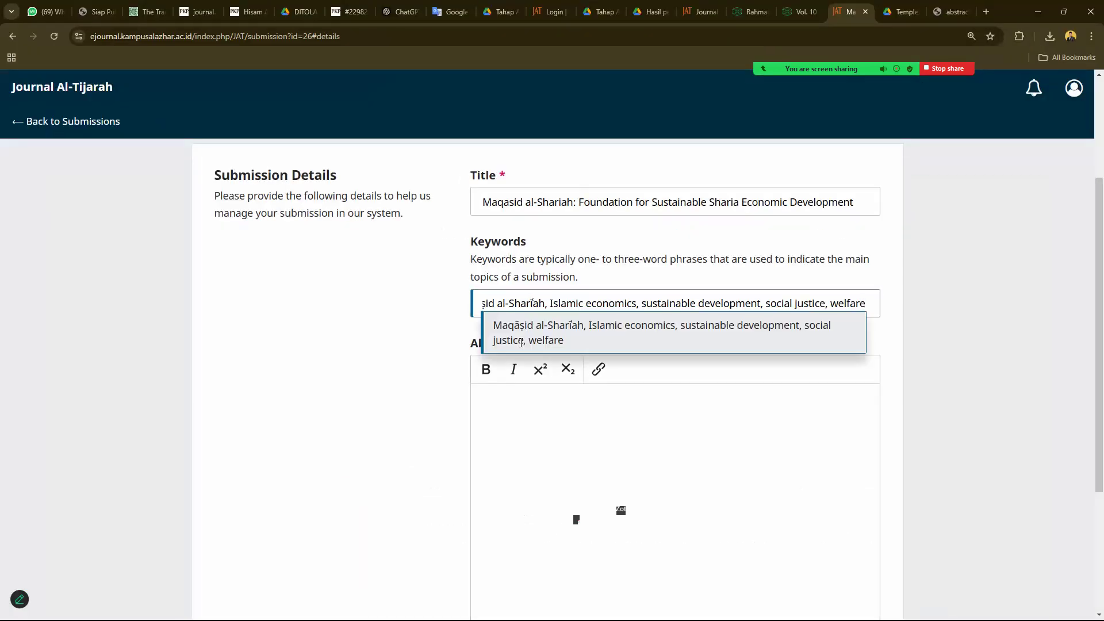
left_click(506, 327)
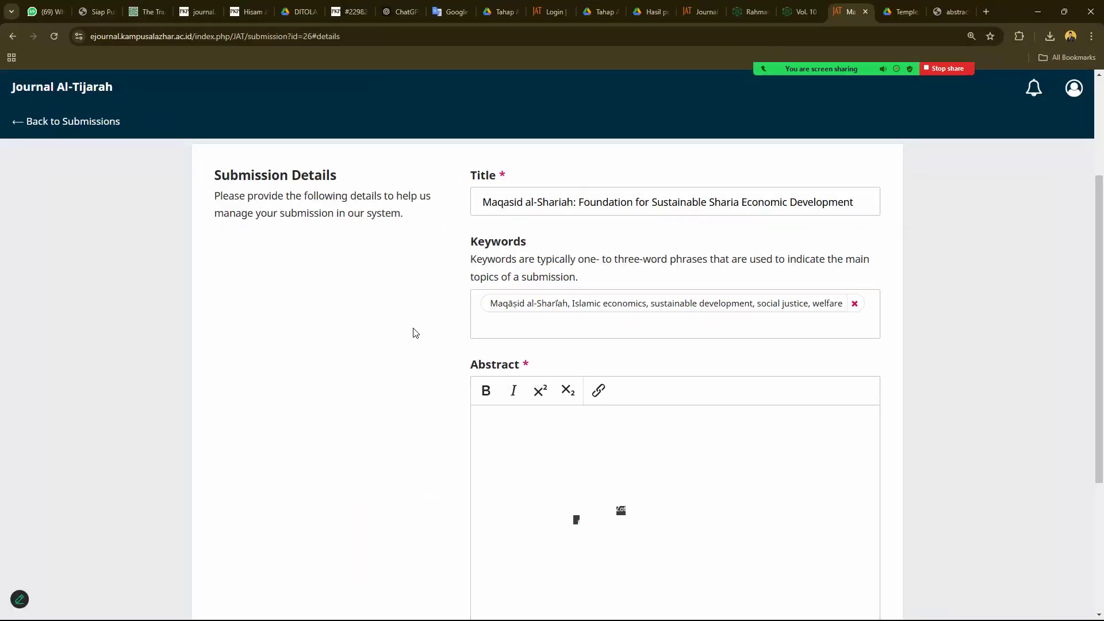
scroll(541, 271, "down", 3)
left_click(542, 270)
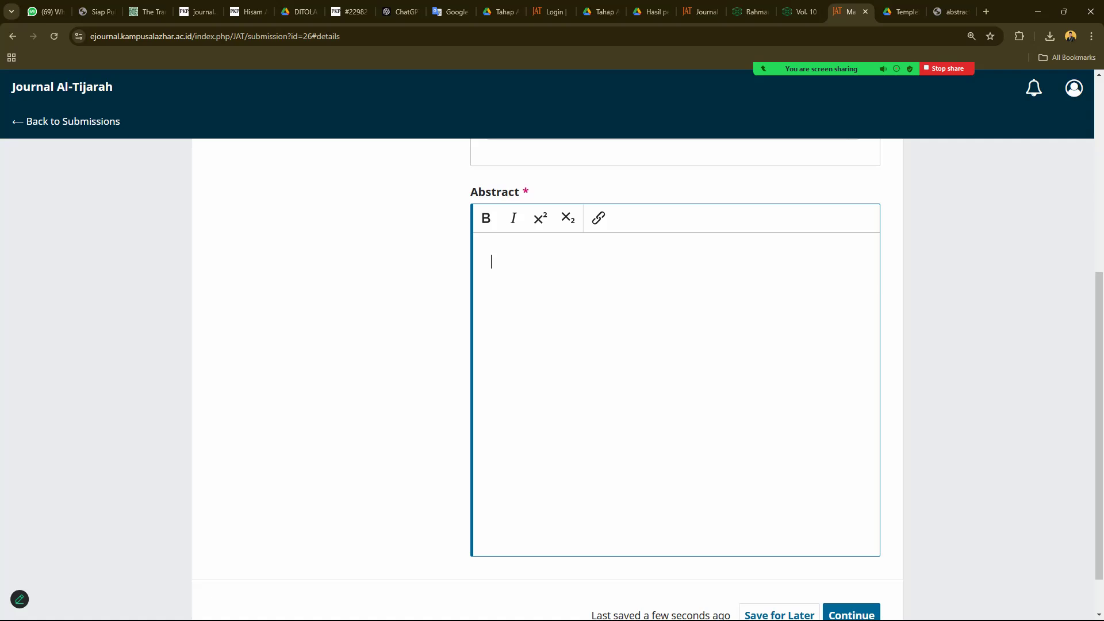
- Paste the full abstract, Introduction through Novelty, from the Word manuscript into Abstract
key("super+d")
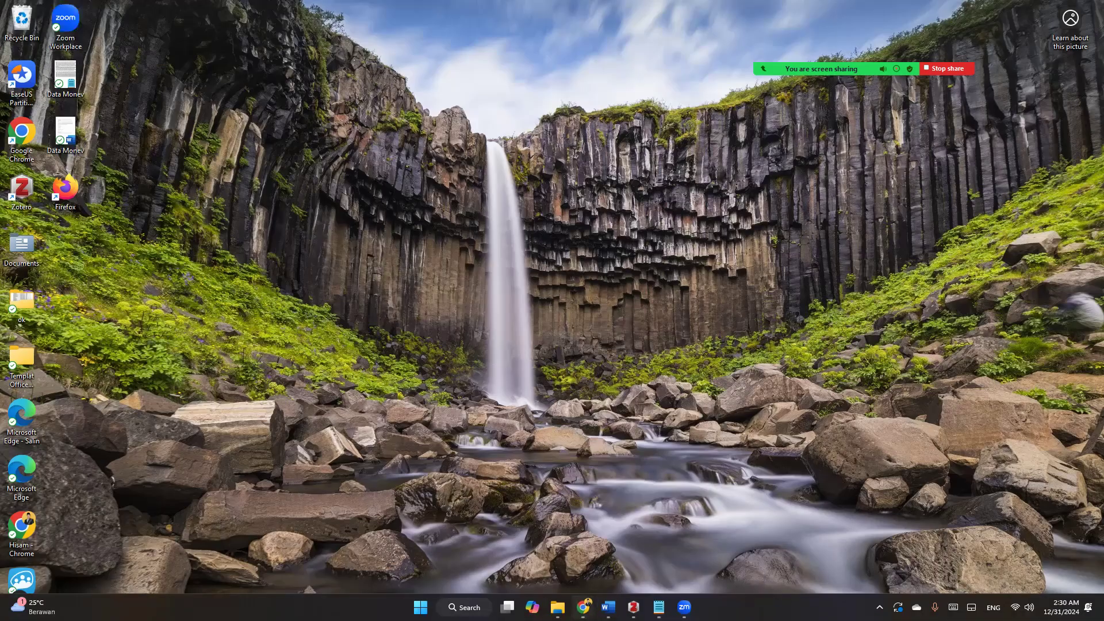
key("super+d")
key("super+d")
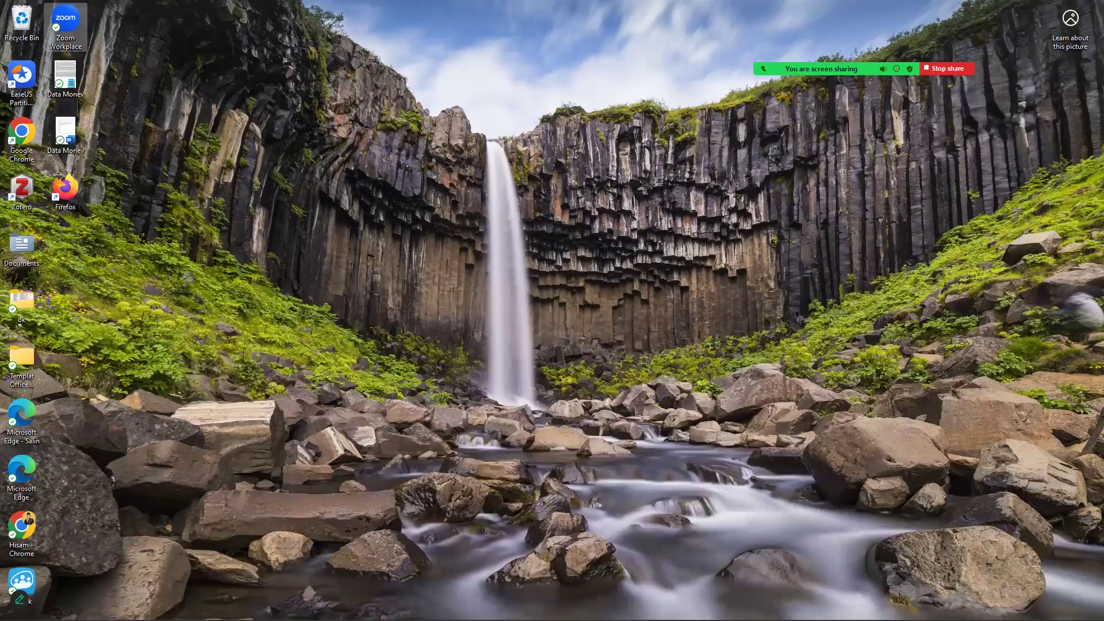
mouse_move(607, 607)
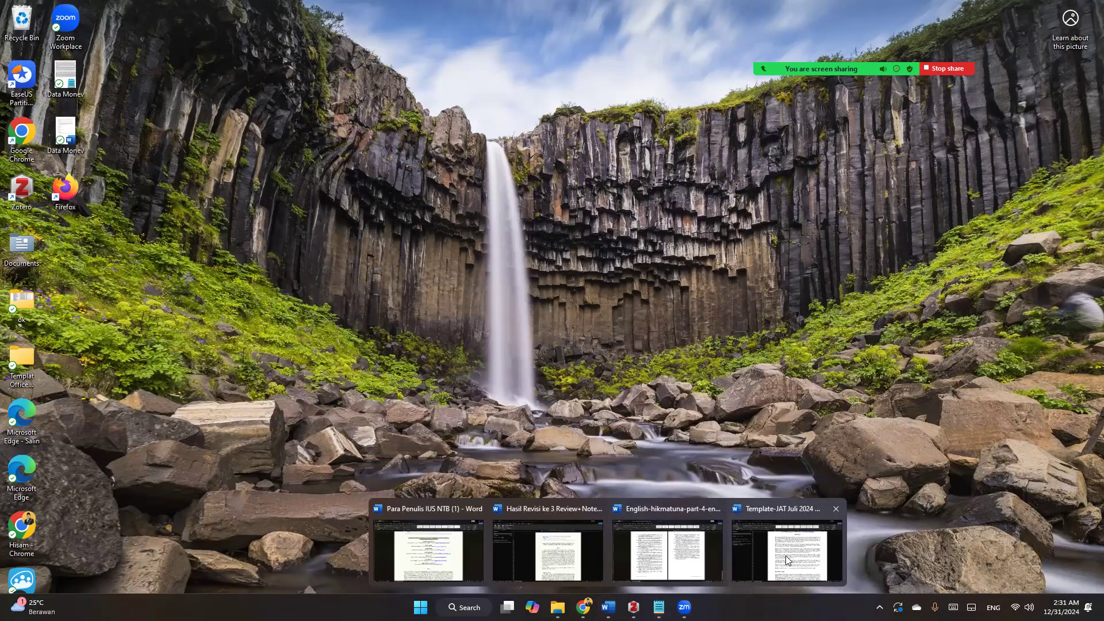
left_click(787, 537)
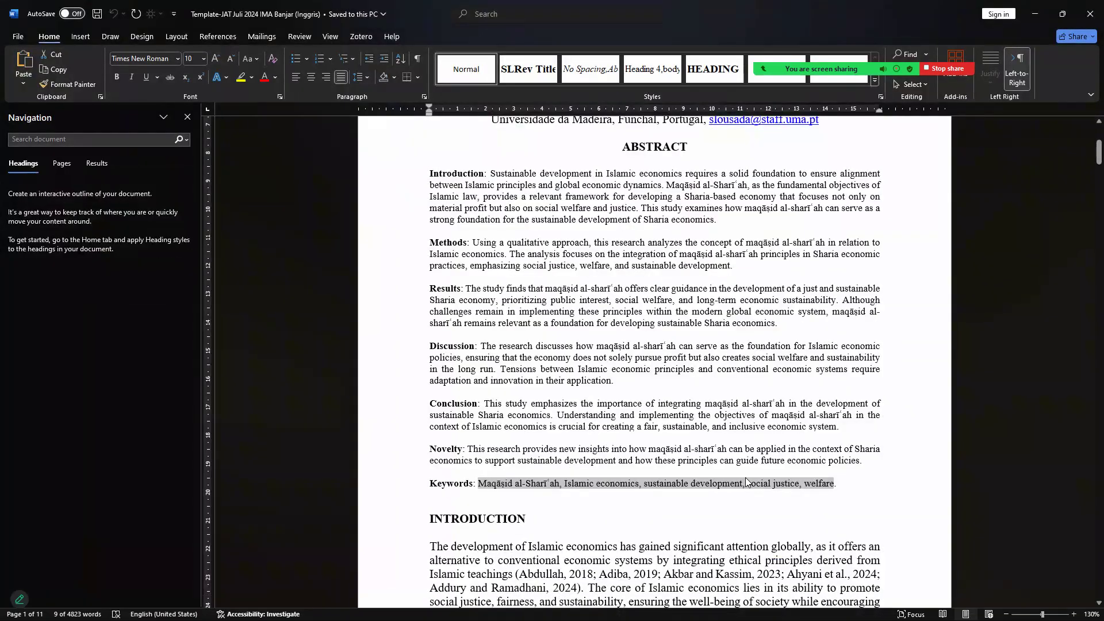
left_click_drag(865, 463, 440, 176)
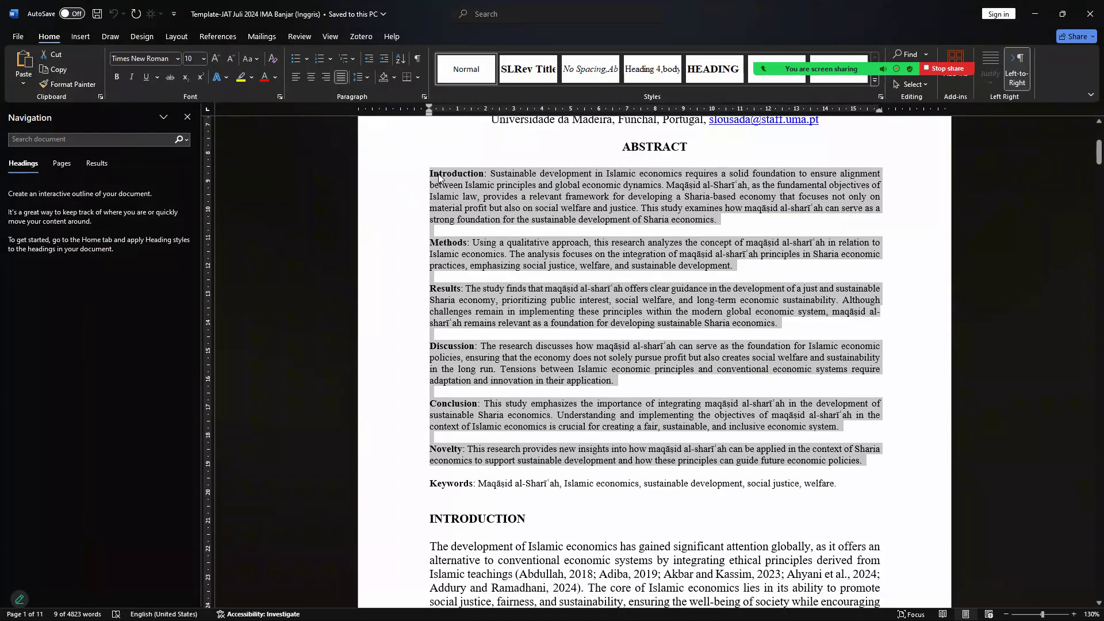
left_click(633, 607)
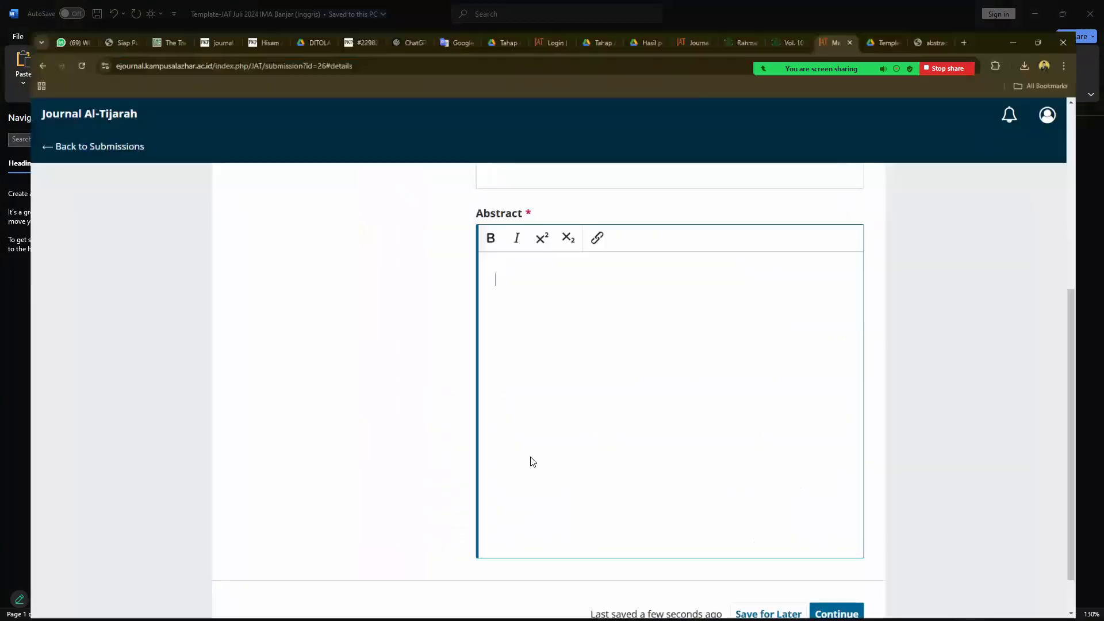
key("ctrl+v")
- Delete the blank lines between the abstract's paragraphs and continue to Upload Files
left_click(570, 362)
key("Delete")
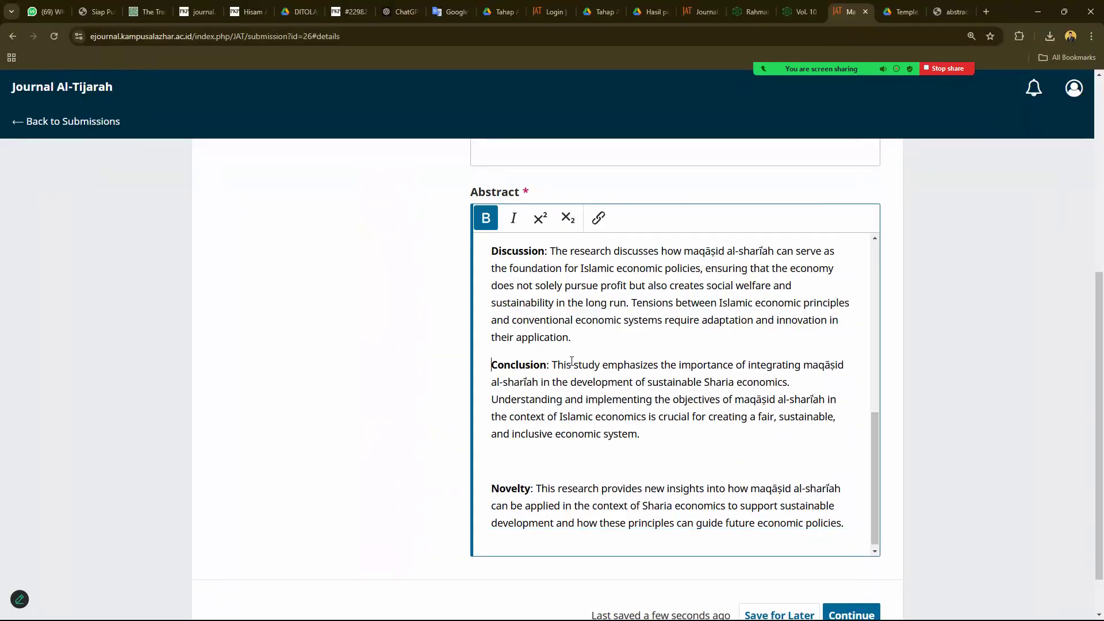
scroll(555, 357, "up", 3)
left_click(547, 331)
key("Delete")
scroll(549, 345, "up", 4)
left_click(550, 371)
key("Delete")
scroll(550, 379, "up", 3)
left_click(550, 392)
key("Delete")
scroll(550, 392, "up", 3)
scroll(558, 414, "down", 9)
scroll(564, 426, "down", 1)
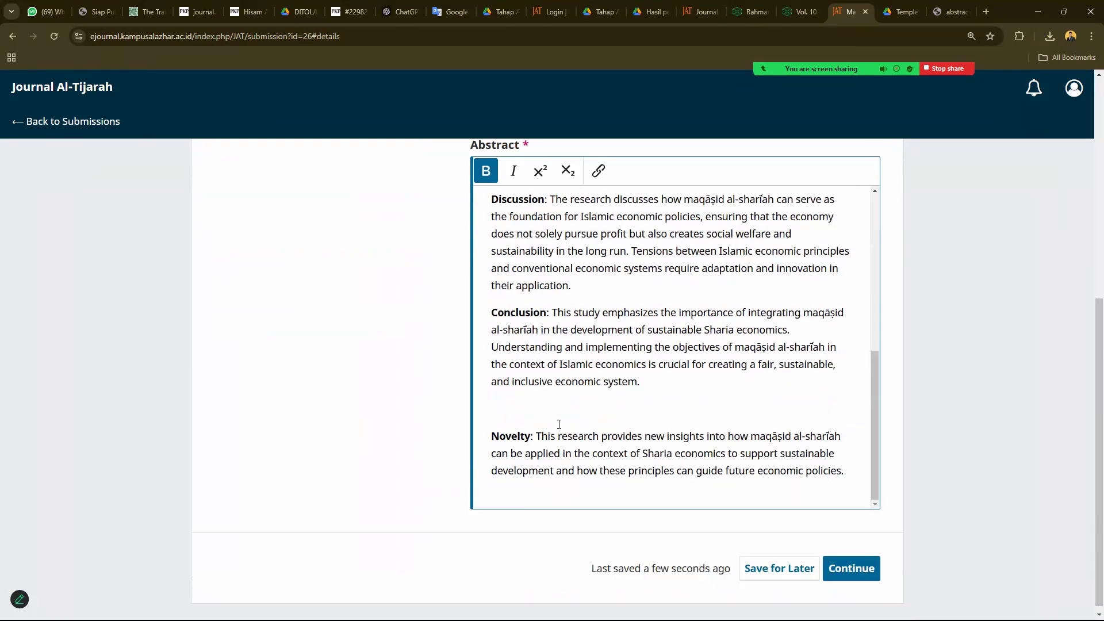
left_click(558, 424)
key("Delete")
left_click(850, 562)
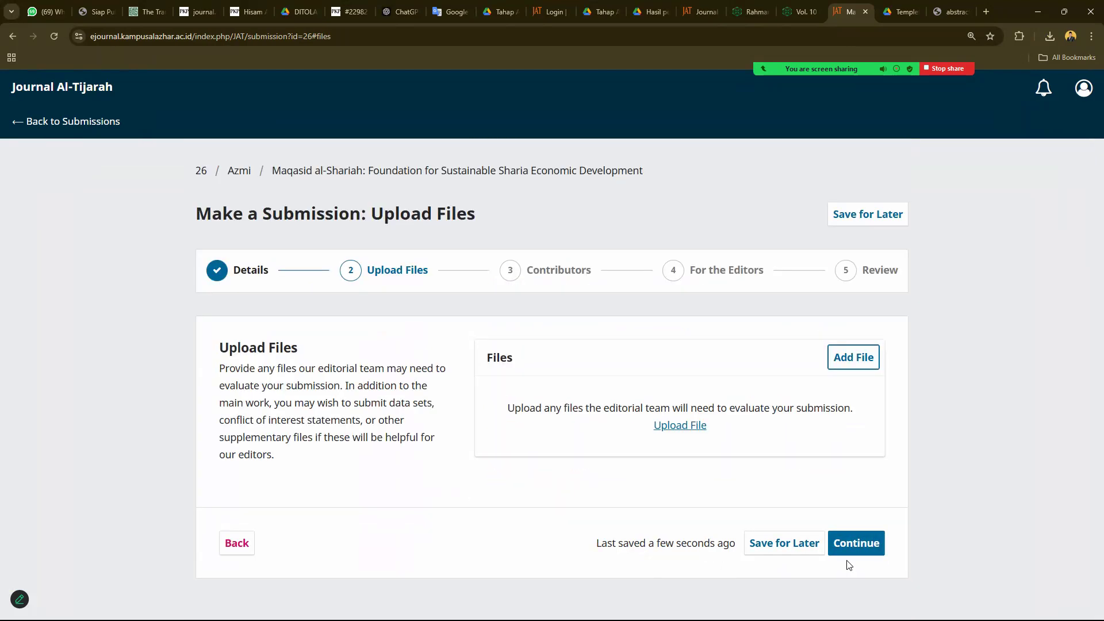
- Upload Template-JAT Juli 2024 IMA Banjar (Inggris).docx from Downloads as File Utama Naskah
left_click(680, 426)
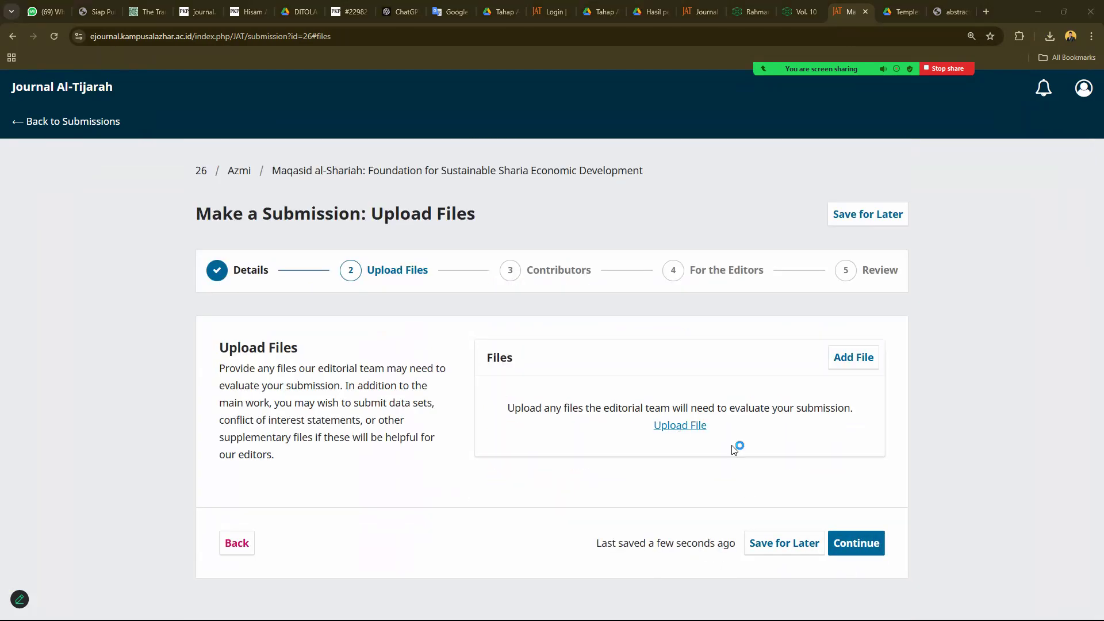
left_click(241, 319)
left_click(333, 339)
double_click(332, 341)
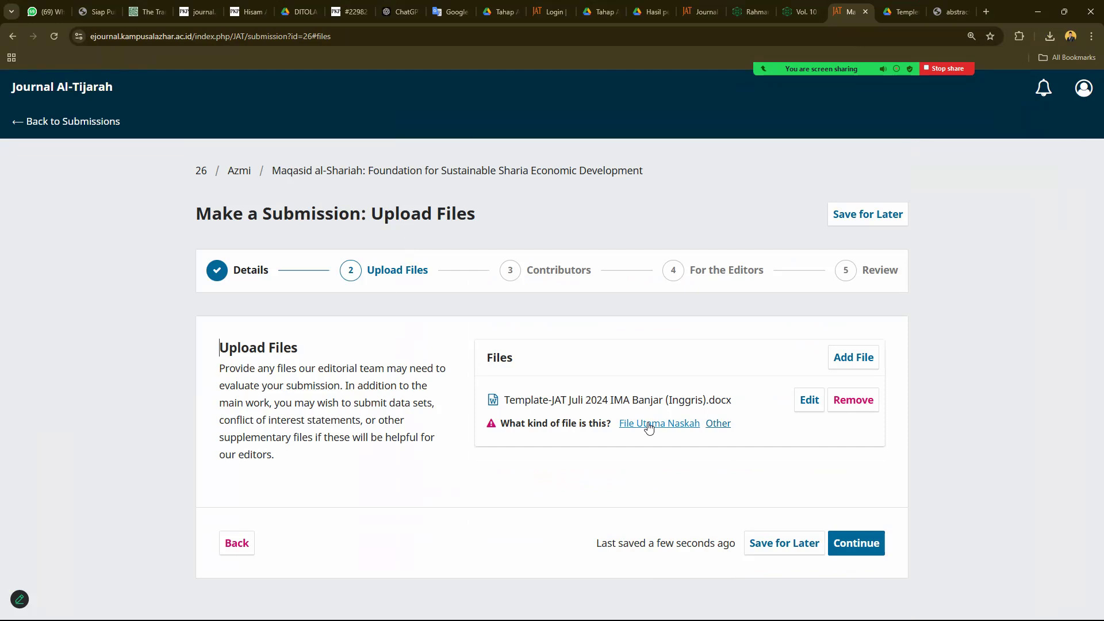
left_click(649, 427)
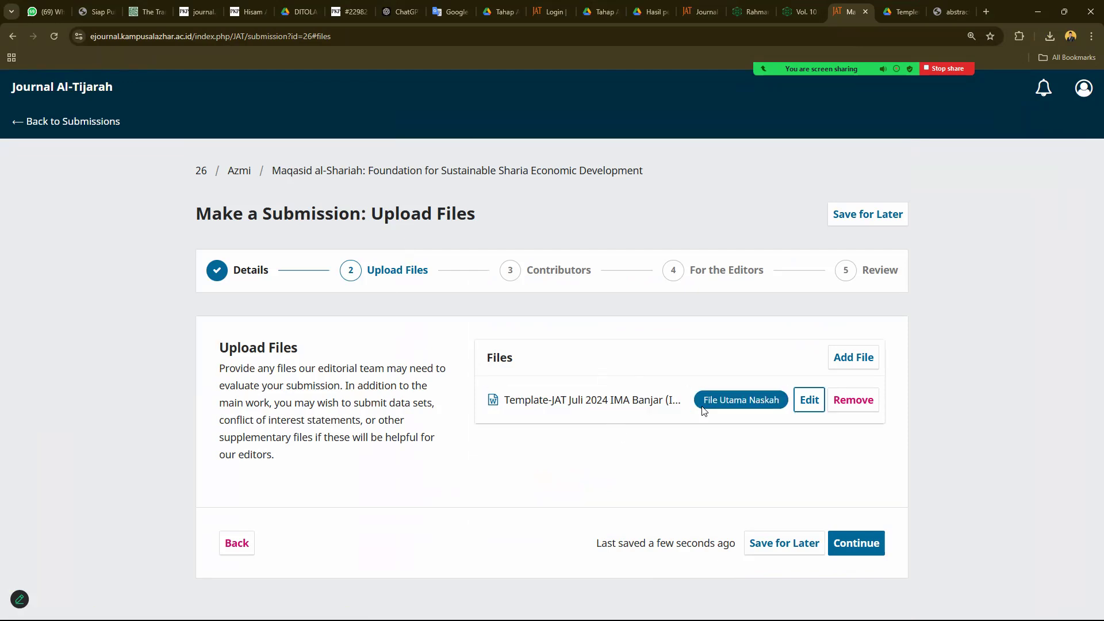
left_click(628, 400)
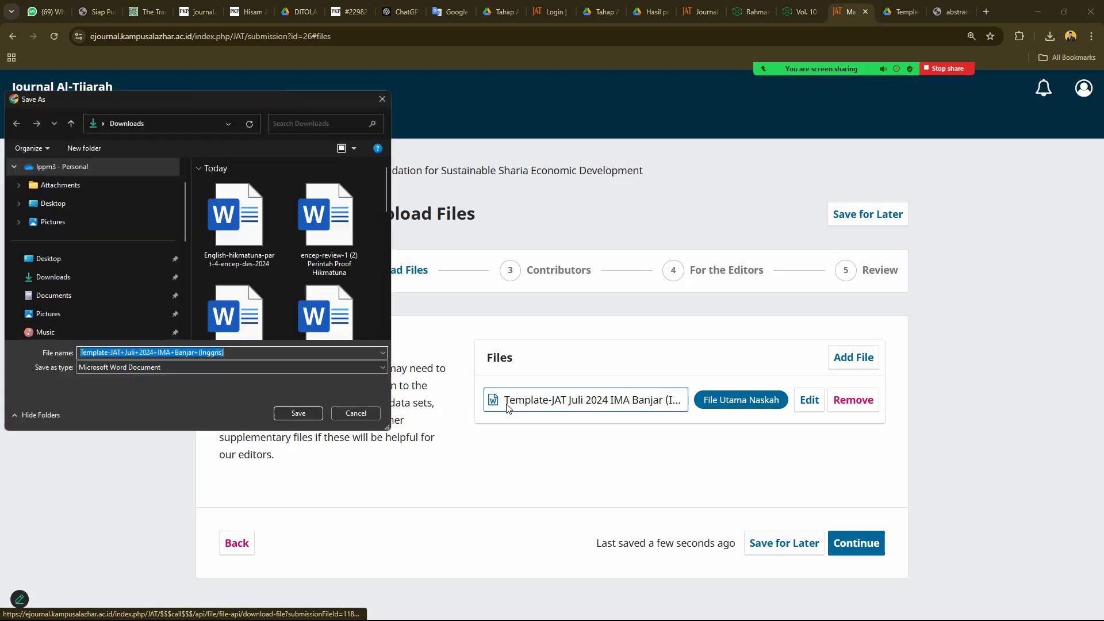
left_click(373, 413)
- Edit the uploaded file's details and save its type as File Utama Naskah
left_click(809, 400)
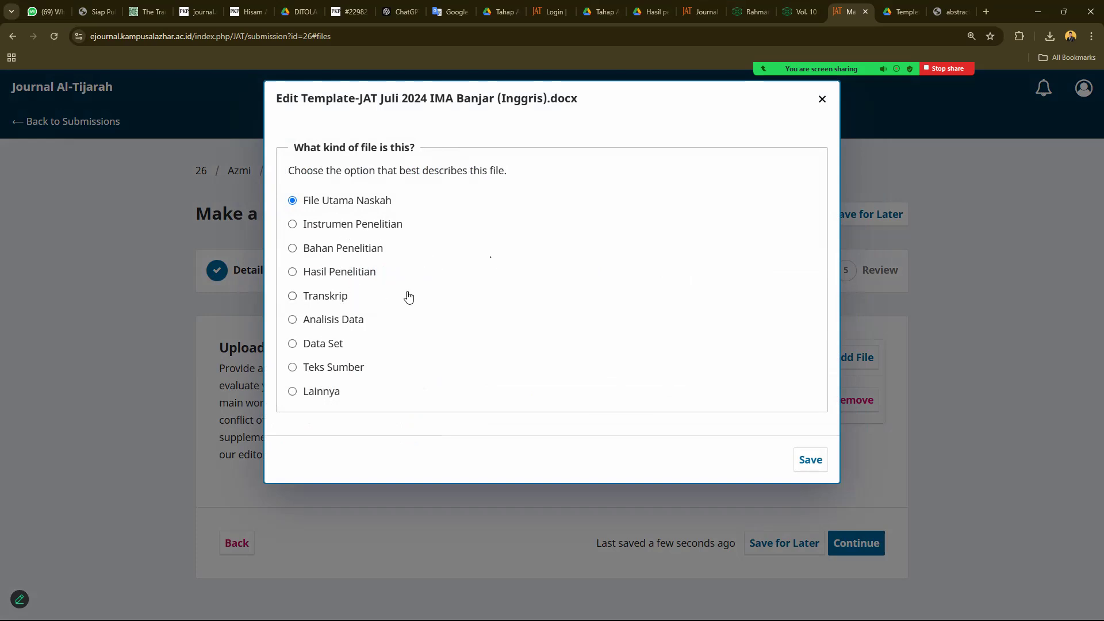
left_click(345, 276)
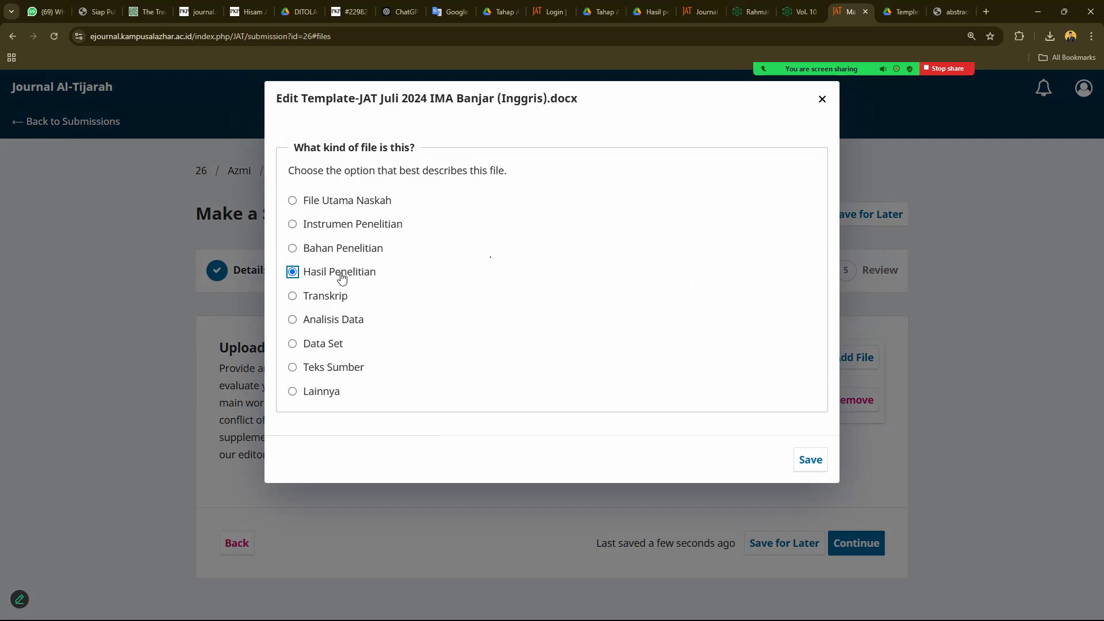
left_click(337, 204)
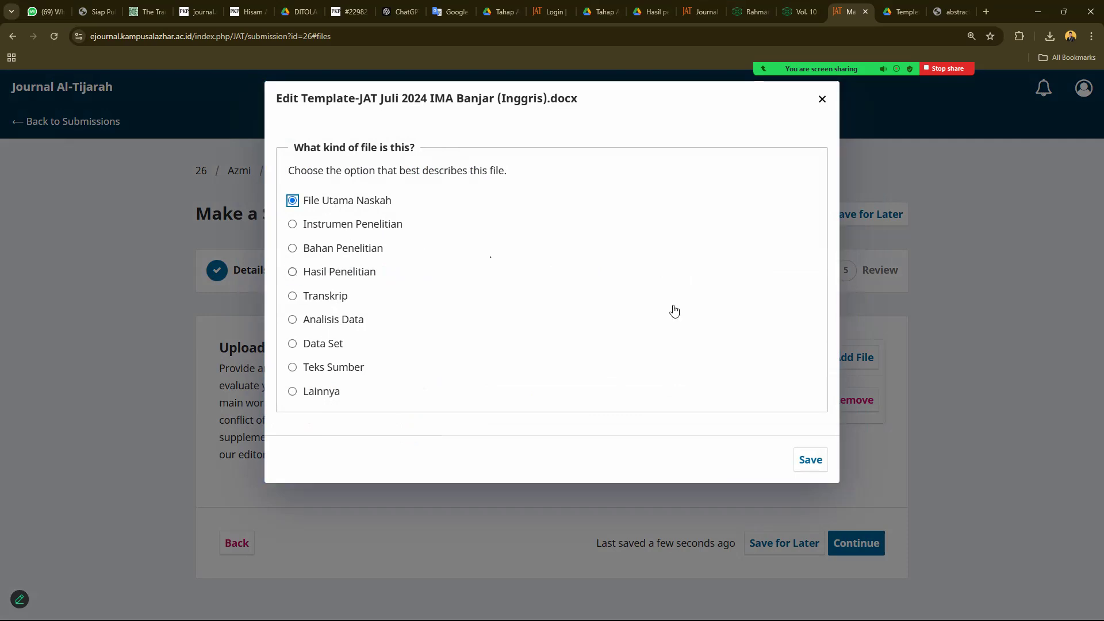
left_click(810, 460)
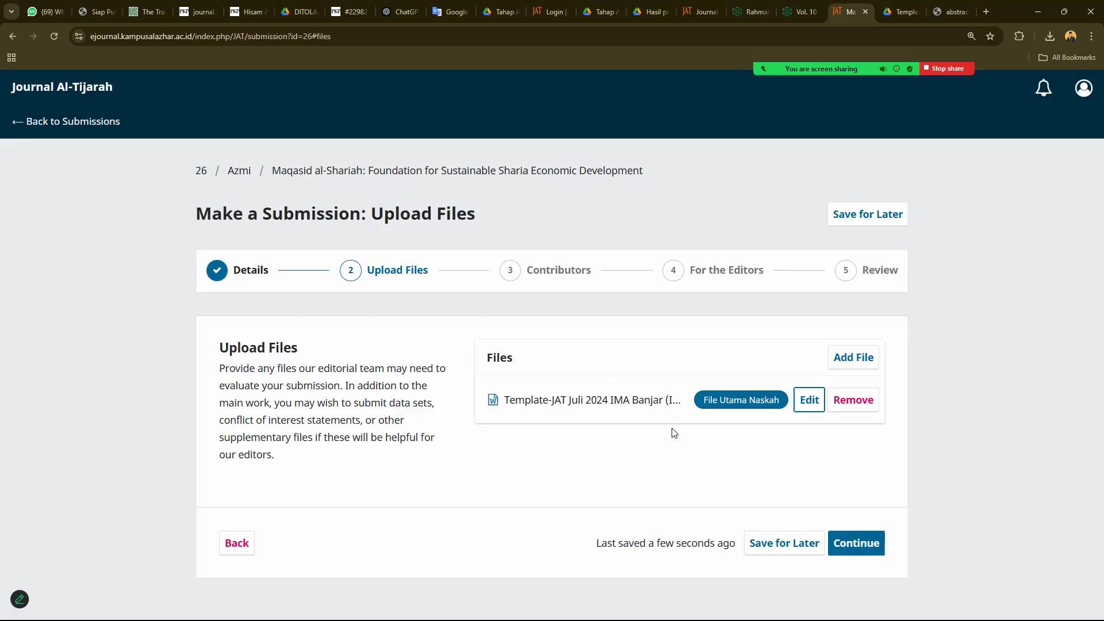
- Move to Contributors, add a contributor, and paste the manuscript's co-author details as scratch text
left_click(836, 549)
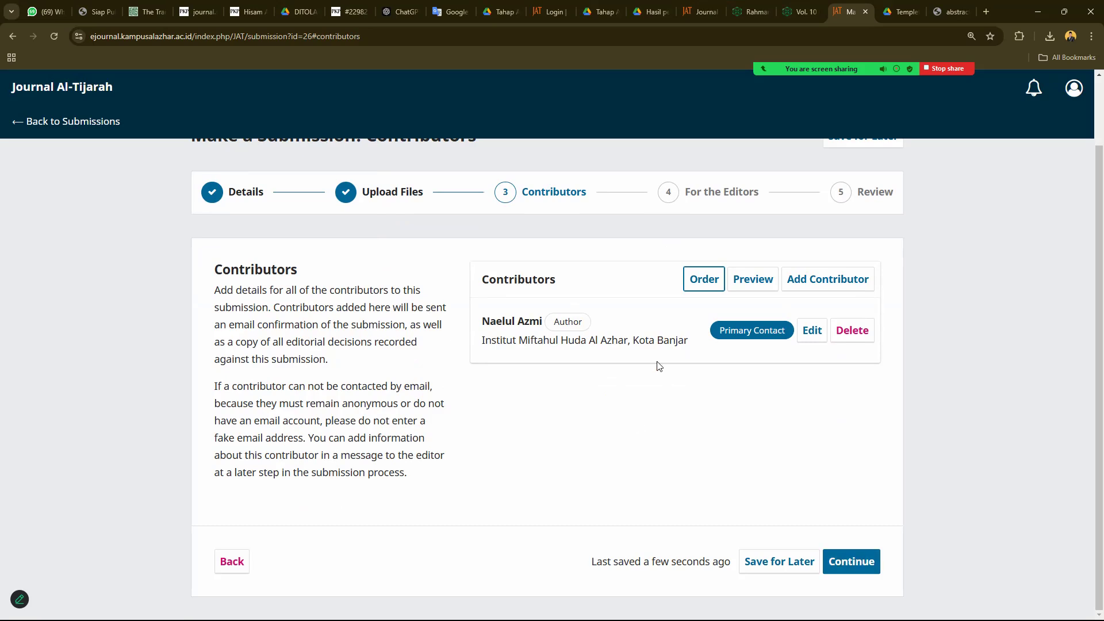
left_click(826, 290)
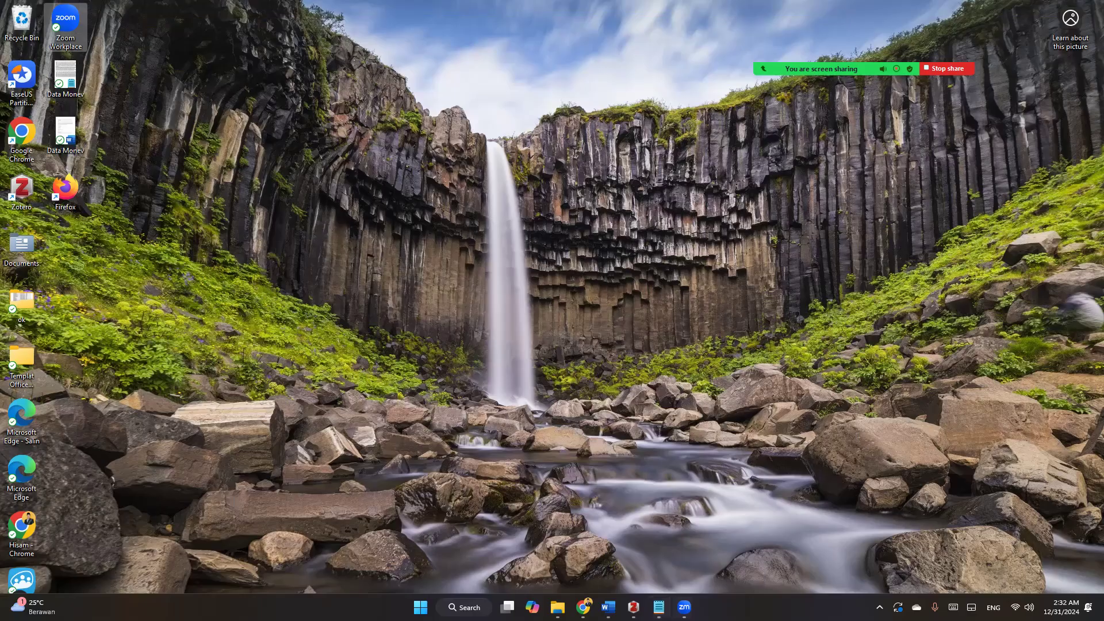
left_click(608, 608)
left_click(786, 553)
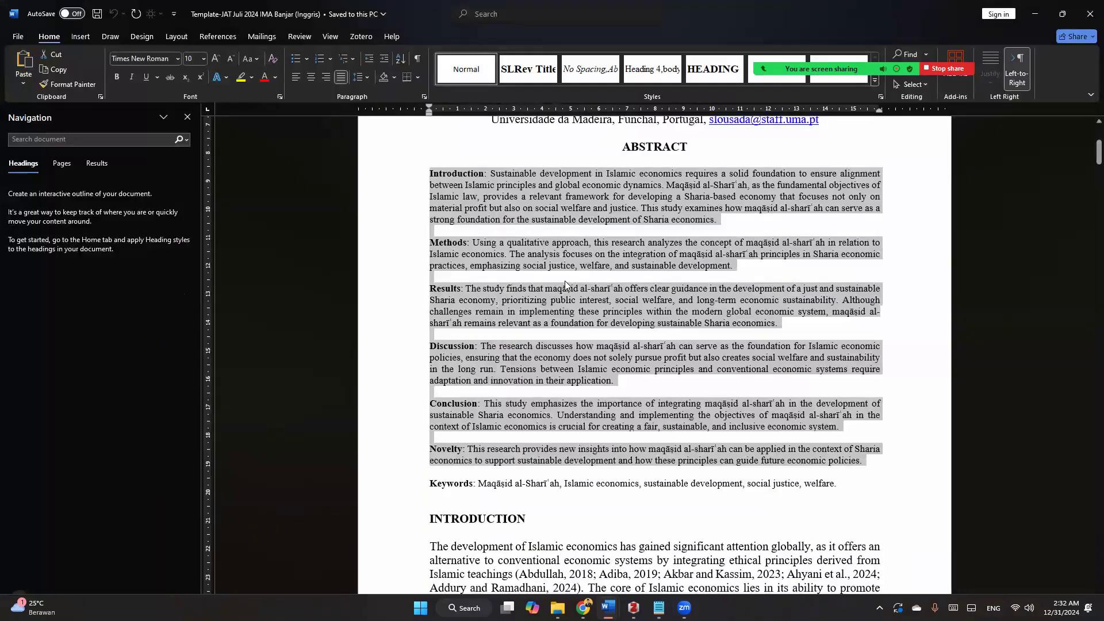
scroll(565, 285, "up", 8)
left_click_drag(615, 326, 730, 353)
key("ctrl+c")
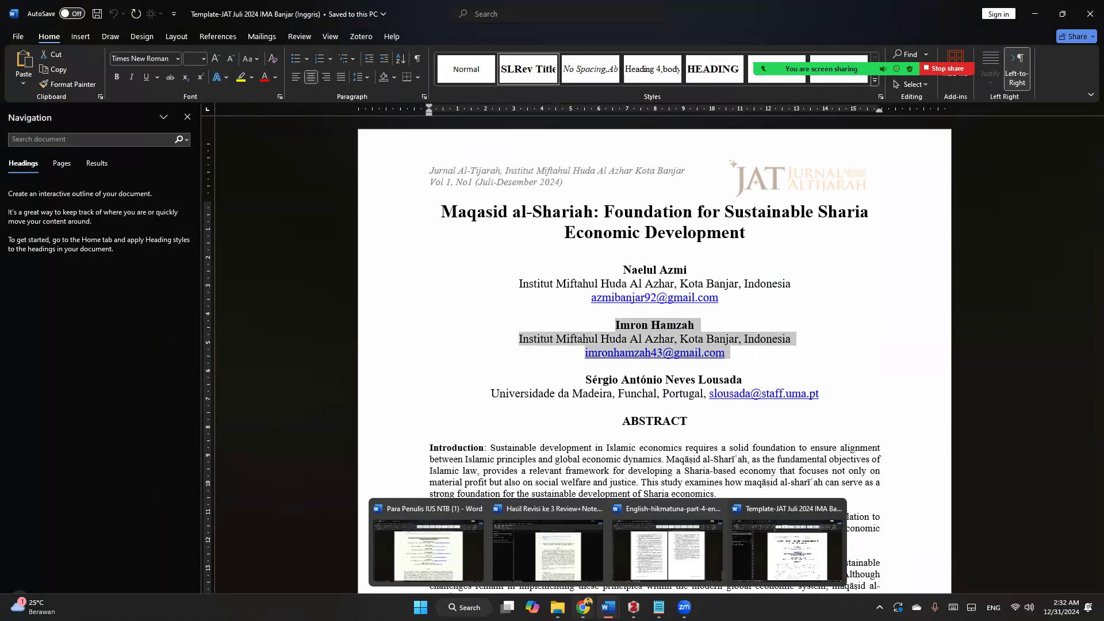
left_click(583, 607)
scroll(351, 277, "down", 4)
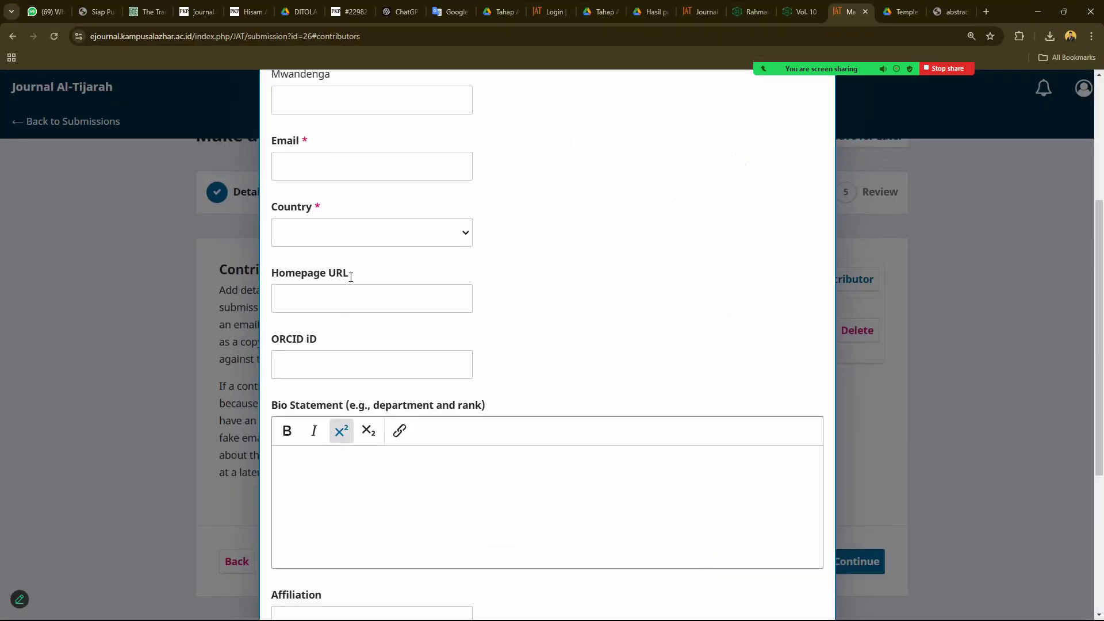
left_click(354, 38)
key("ctrl+v")
- Fill in the co-author's given name and family name
scroll(400, 253, "up", 4)
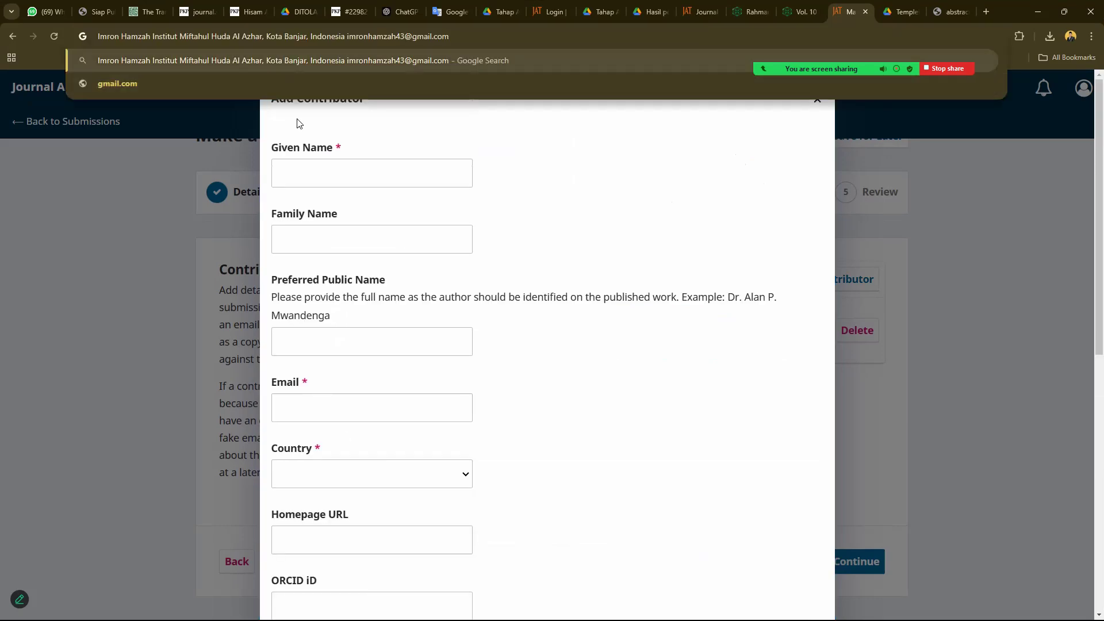
left_click_drag(152, 36, 98, 36)
key("ctrl+c")
key("BackSpace")
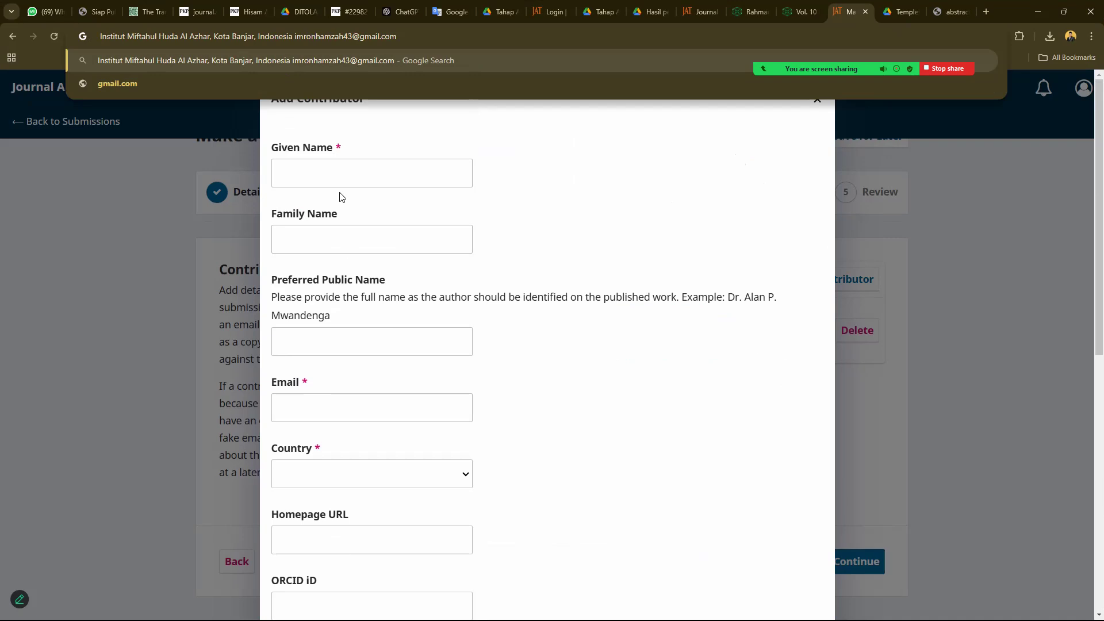
left_click(340, 174)
key("ctrl+v")
left_click_drag(315, 172, 321, 173)
key("shift+End")
key("ctrl+x")
left_click(353, 237)
key("ctrl+v")
left_click(478, 222)
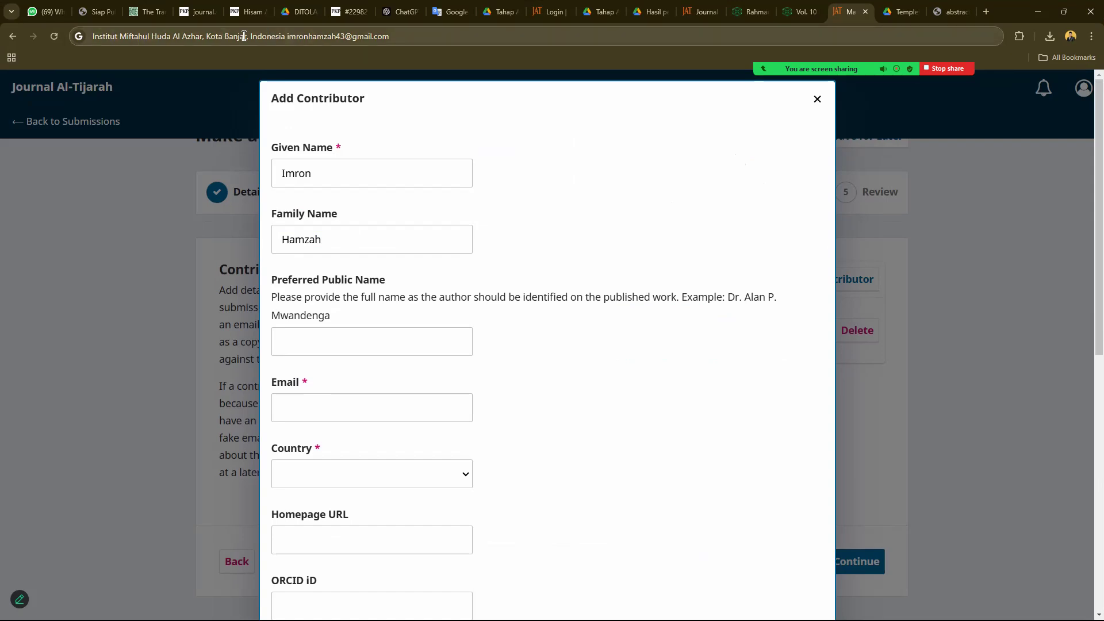
- Set country to Indonesia and affiliation to Institut Miftahul Huda Al Azhar, Kota Banjar
left_click_drag(247, 38, 63, 20)
key("BackSpace")
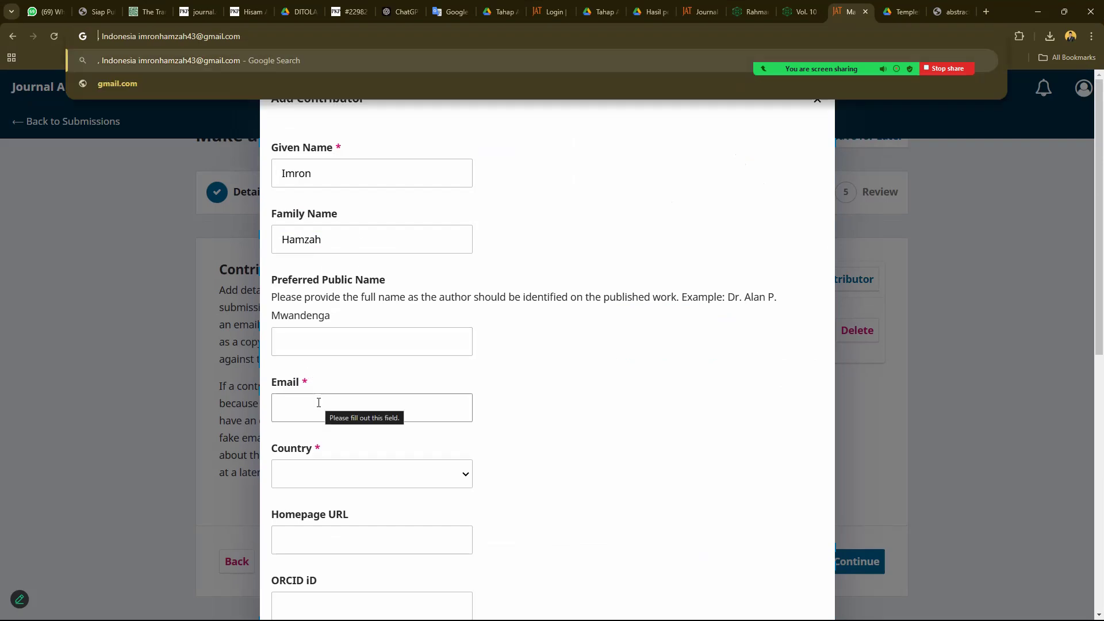
scroll(318, 403, "down", 2)
left_click(320, 369)
key("i")
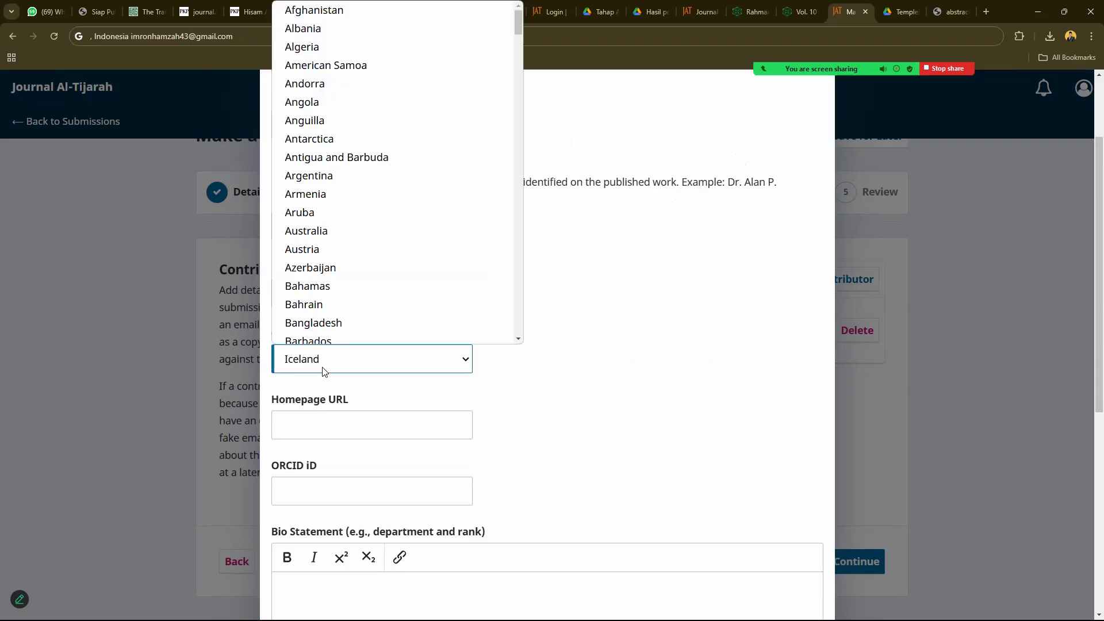
key("n")
key("d")
key("o")
key("Return")
scroll(328, 368, "down", 7)
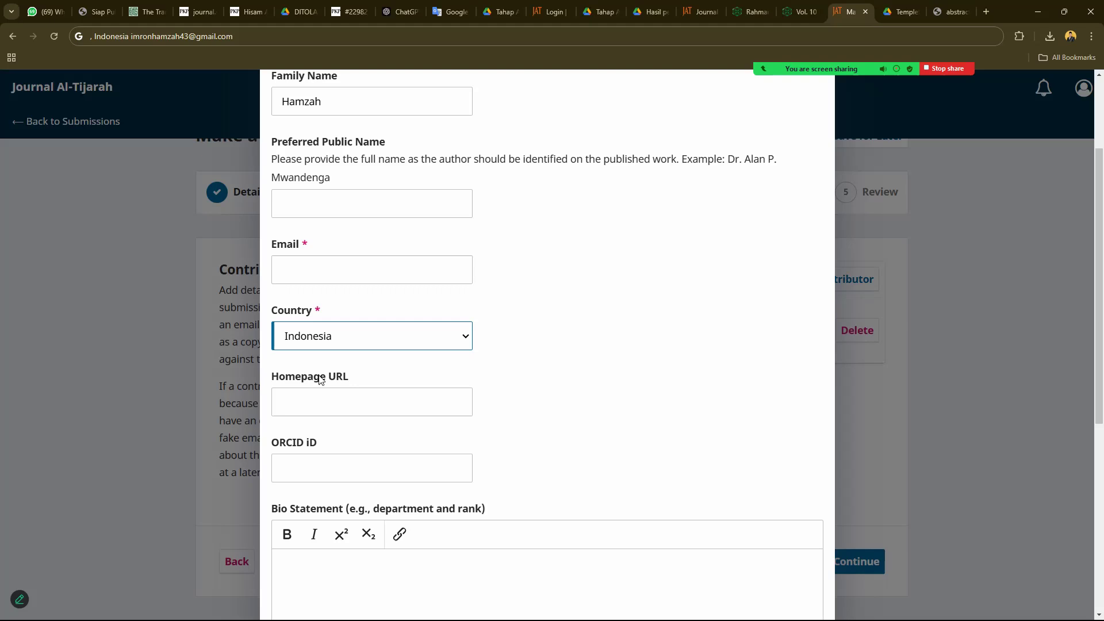
left_click(340, 362)
key("ctrl+v")
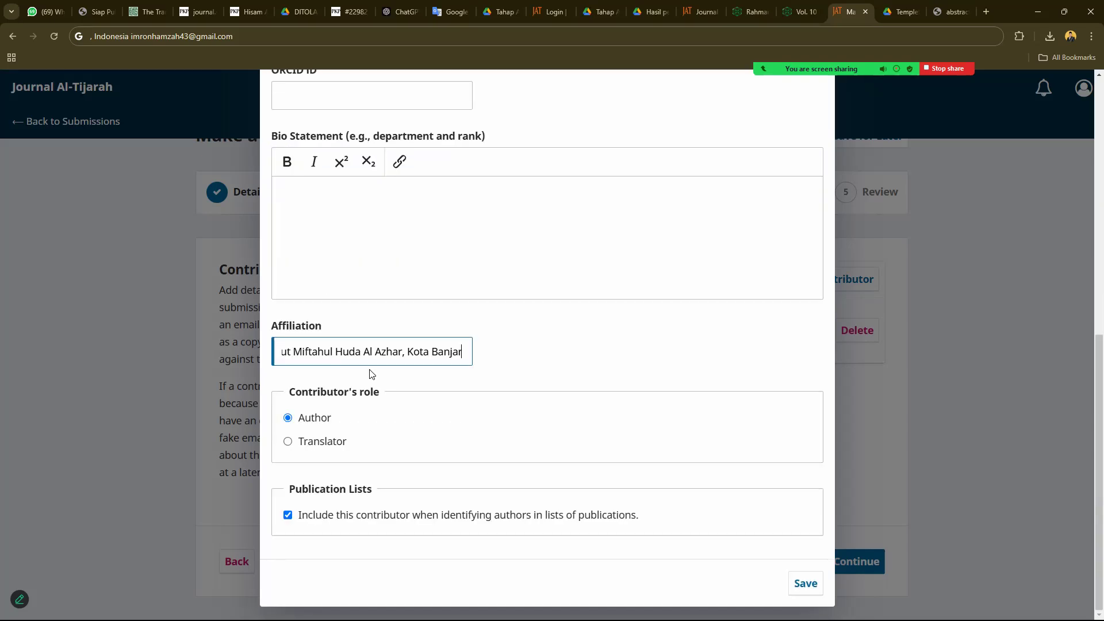
- Enter the co-author's e-mail address, keep the role Author, and save the contributor
scroll(375, 364, "up", 4)
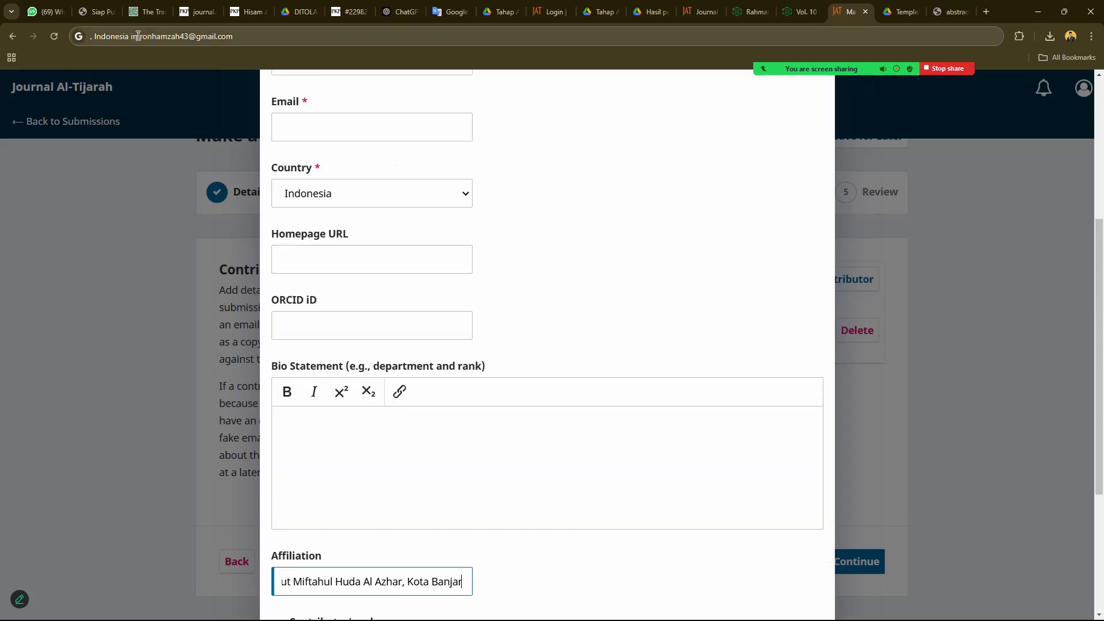
left_click_drag(131, 37, 245, 38)
key("ctrl+x")
scroll(441, 335, "up", 3)
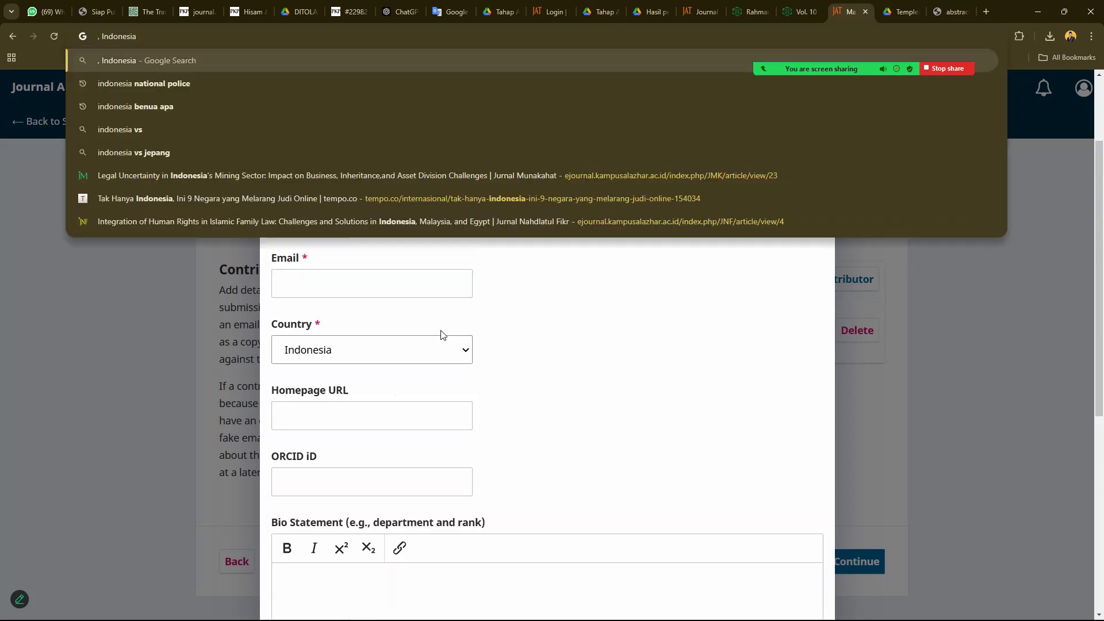
left_click(362, 310)
key("ctrl+v")
scroll(460, 325, "down", 5)
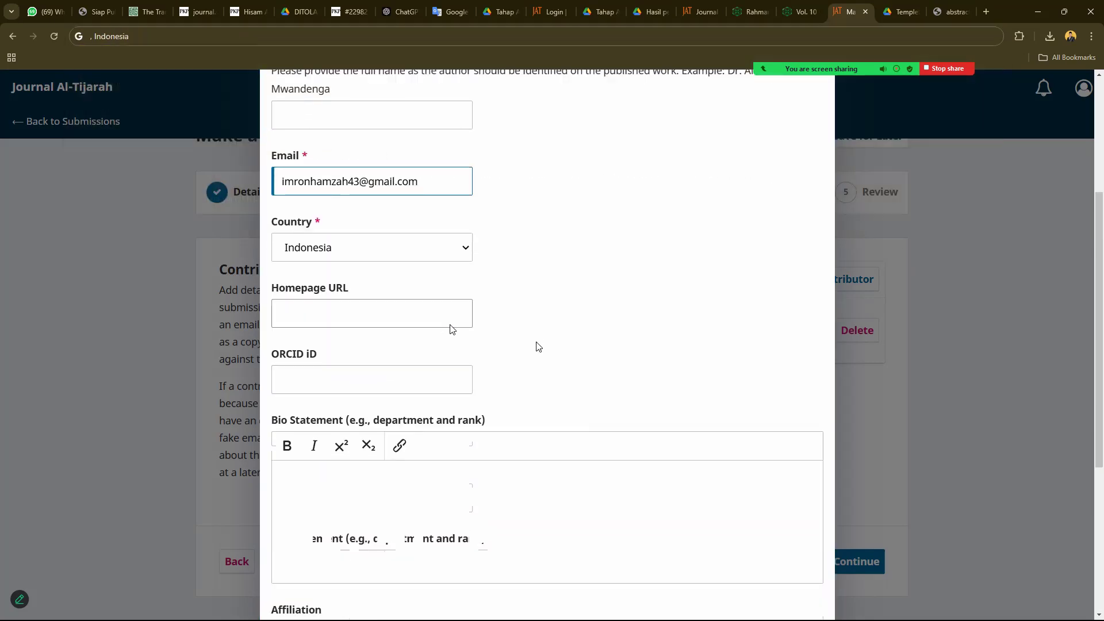
triple_click(299, 188)
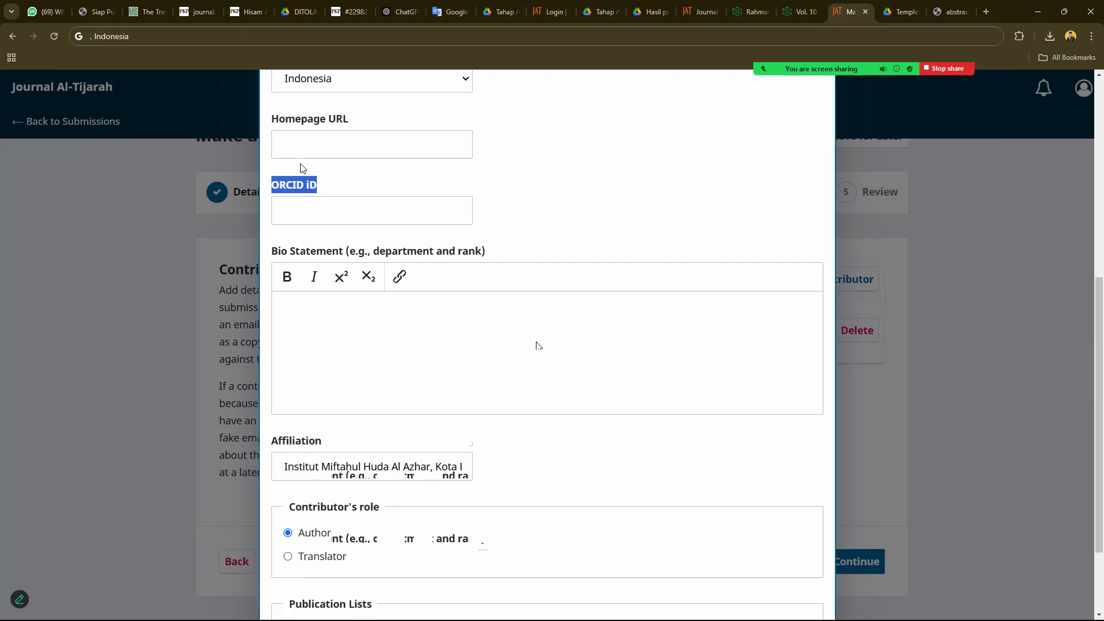
scroll(348, 242, "down", 2)
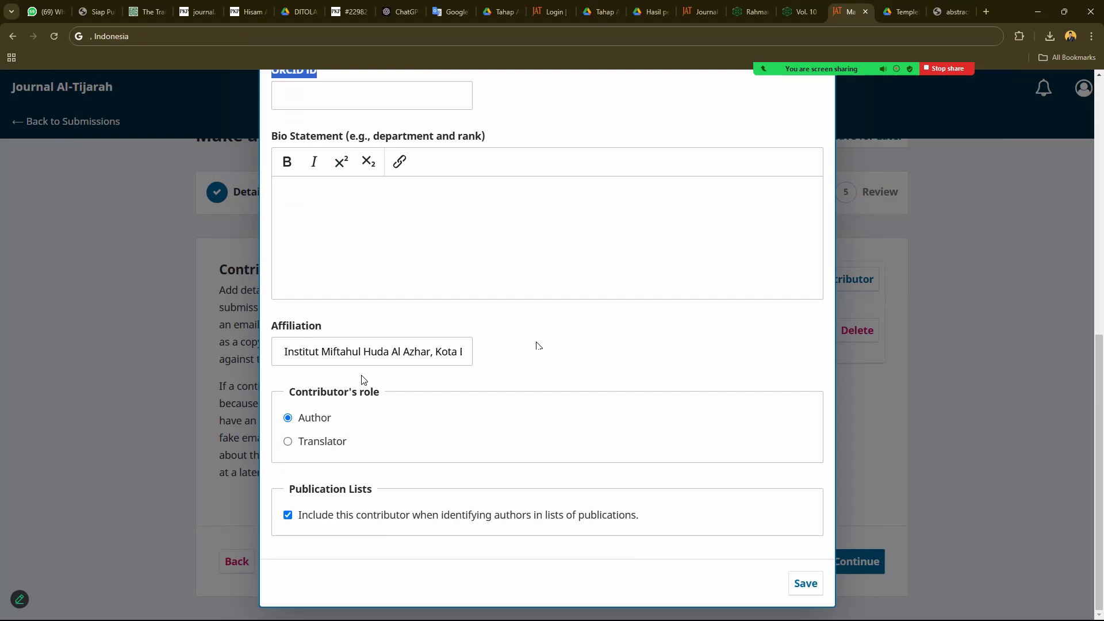
left_click(305, 444)
left_click(315, 424)
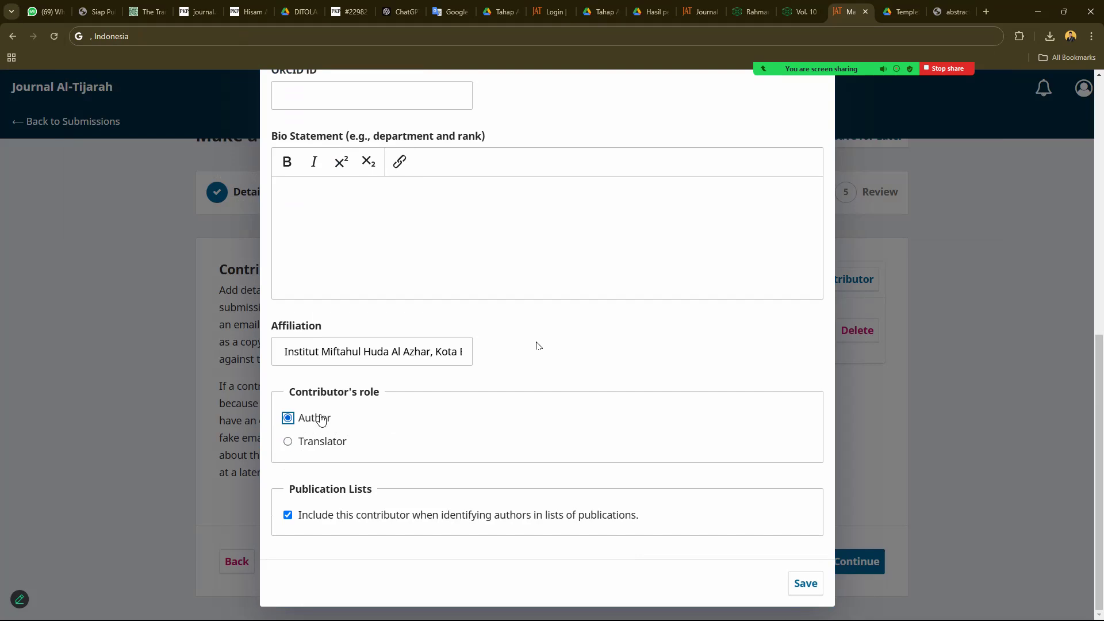
left_click(799, 583)
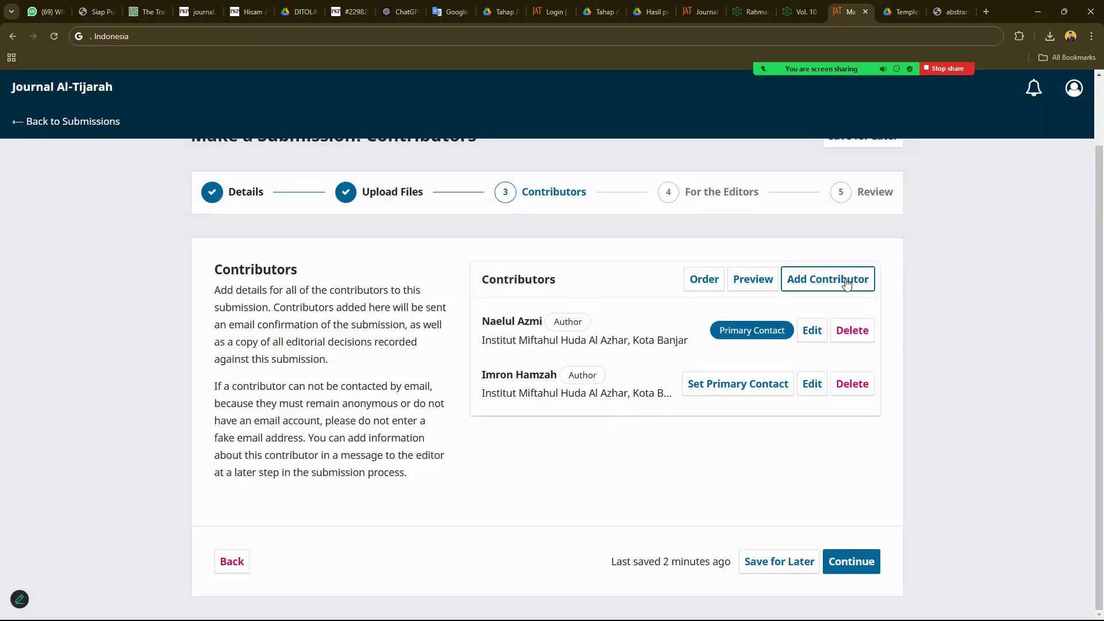
- Start a new contributor and enter the third author's given name, copied from the manuscript
left_click(846, 284)
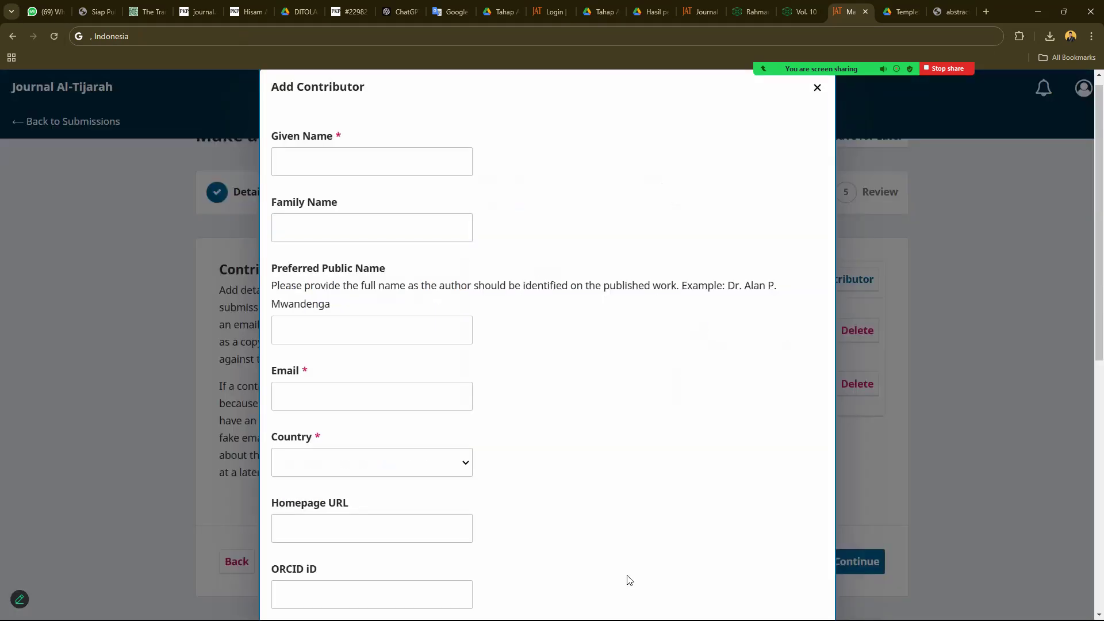
left_click(583, 607)
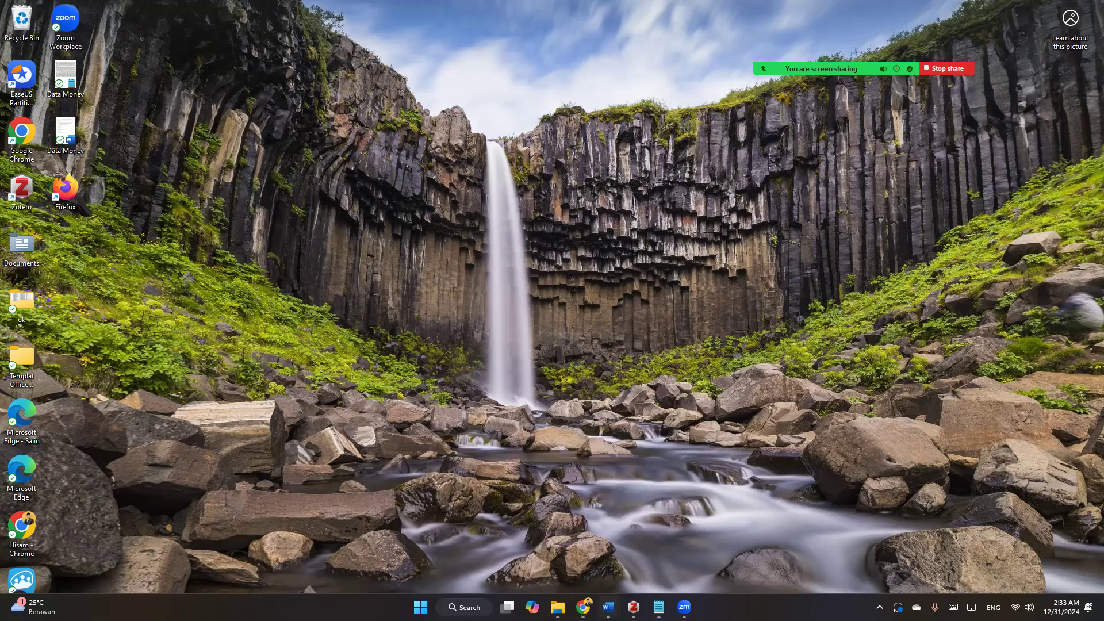
mouse_move(608, 607)
left_click(779, 537)
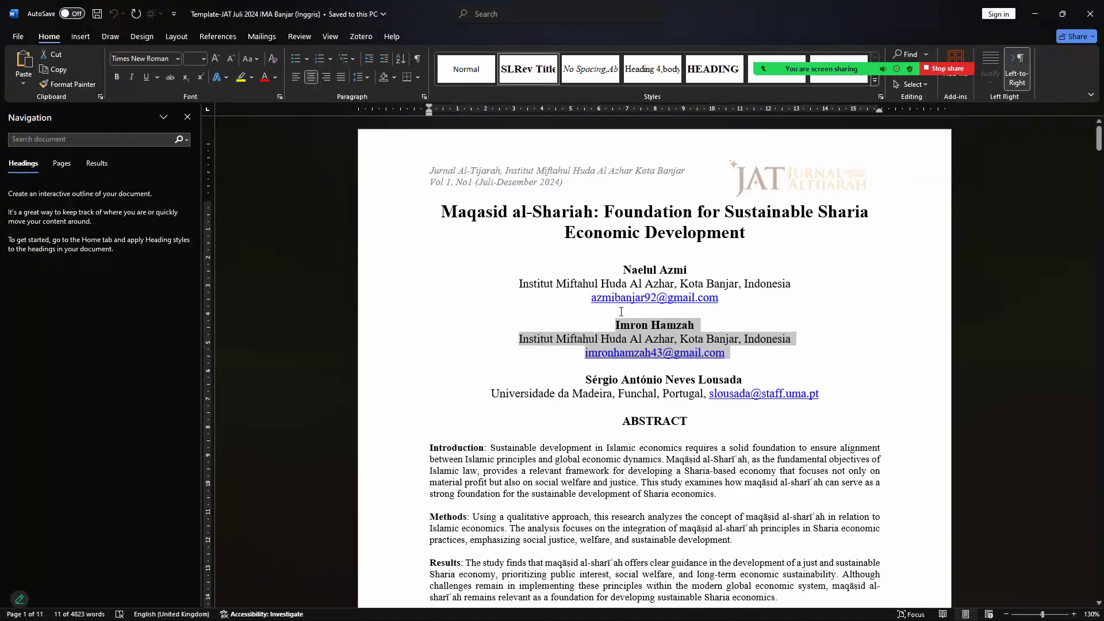
left_click(756, 405, "shift")
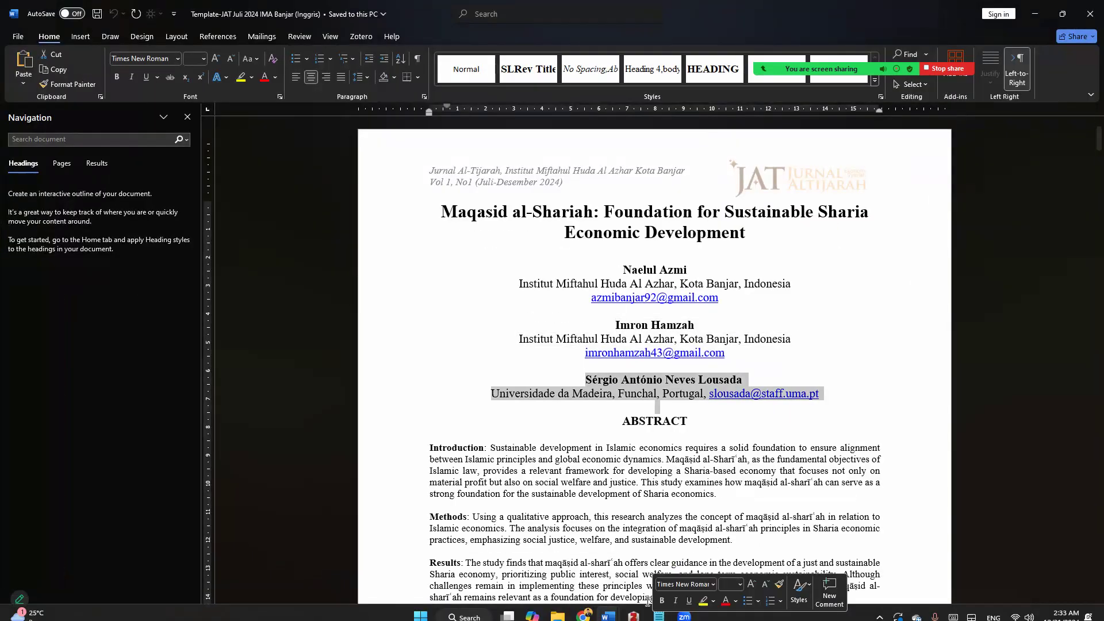
mouse_move(658, 607)
left_click(583, 608)
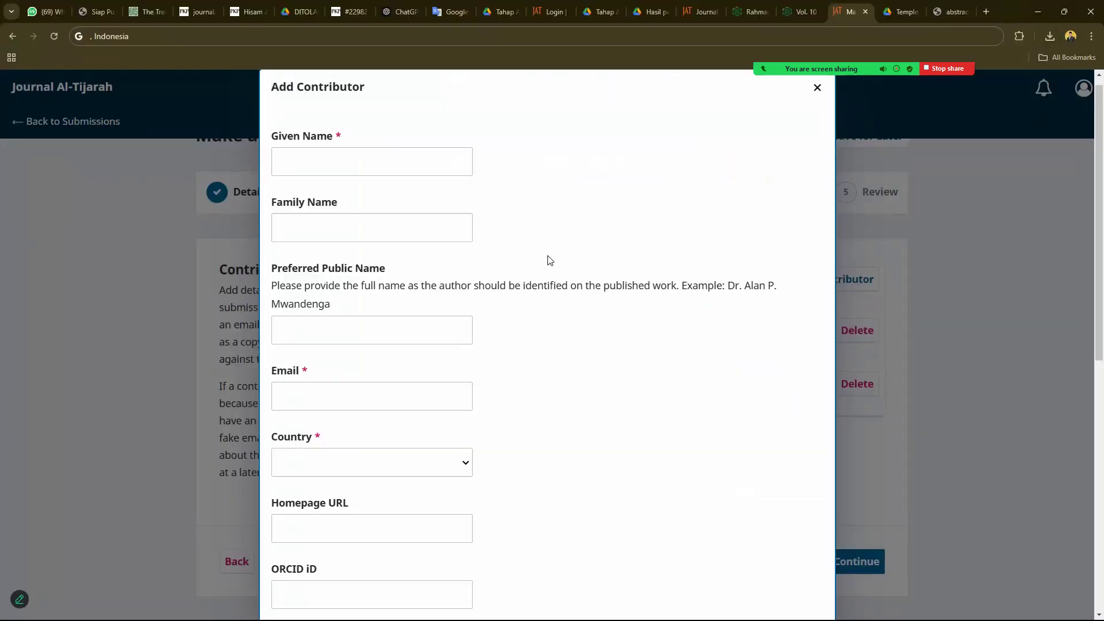
left_click(421, 40)
key("ctrl+v")
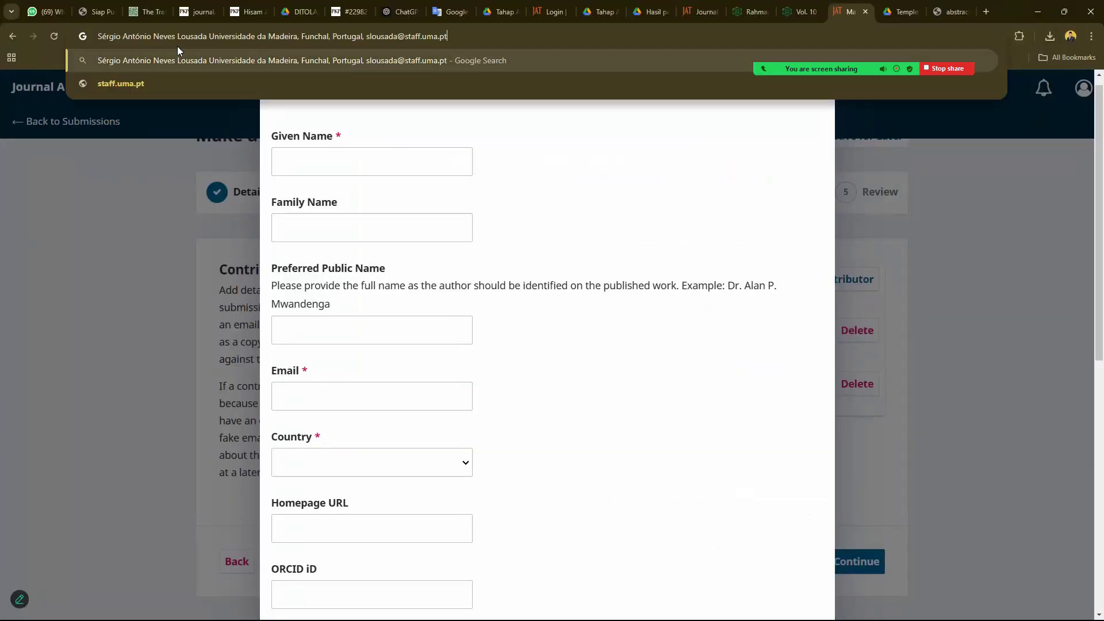
left_click_drag(210, 38, 97, 37)
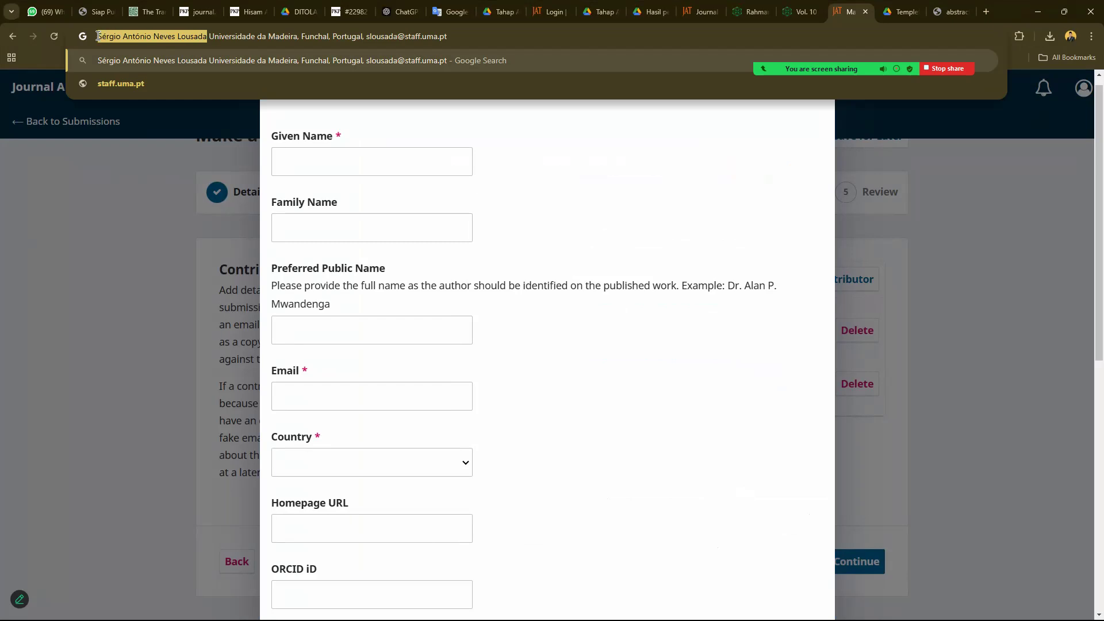
key("BackSpace")
left_click(332, 177)
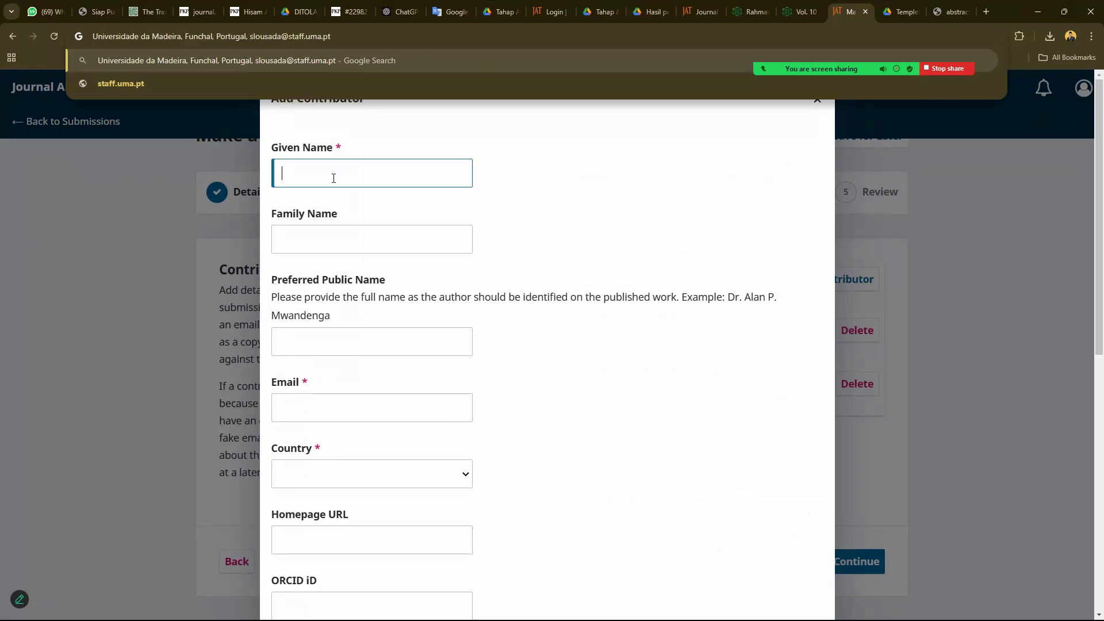
key("ctrl+v")
left_click_drag(388, 175, 444, 172)
key("BackSpace")
- Enter the third author's family name and the affiliation Universidade da Madeira, Funchal
left_click(374, 232)
type("Lousada")
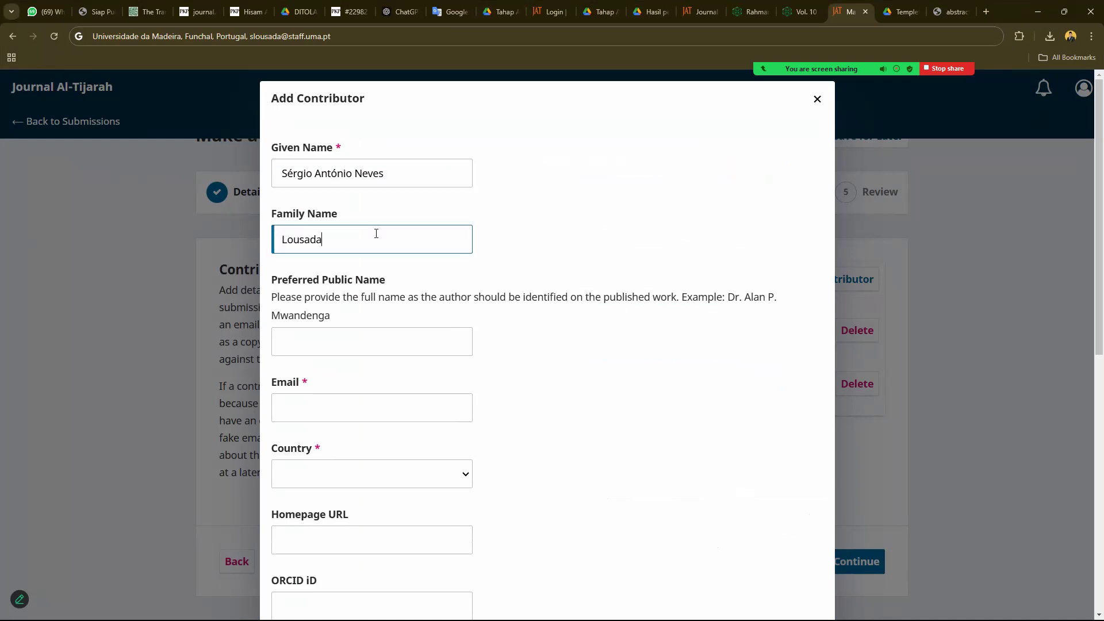
left_click_drag(93, 37, 248, 49)
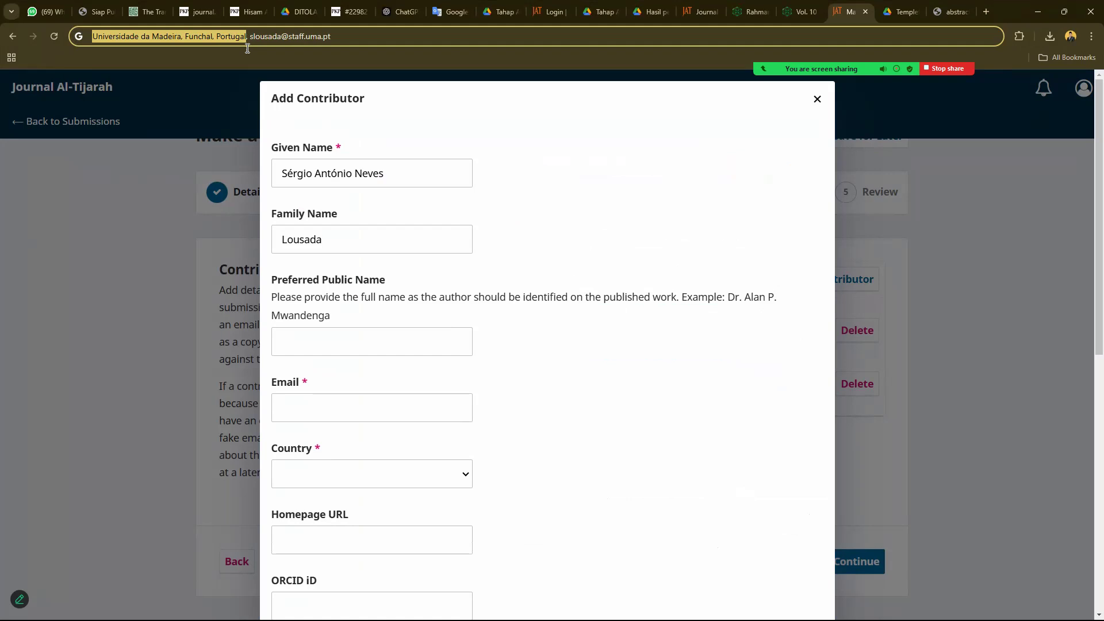
key("ctrl+x")
scroll(316, 333, "down", 7)
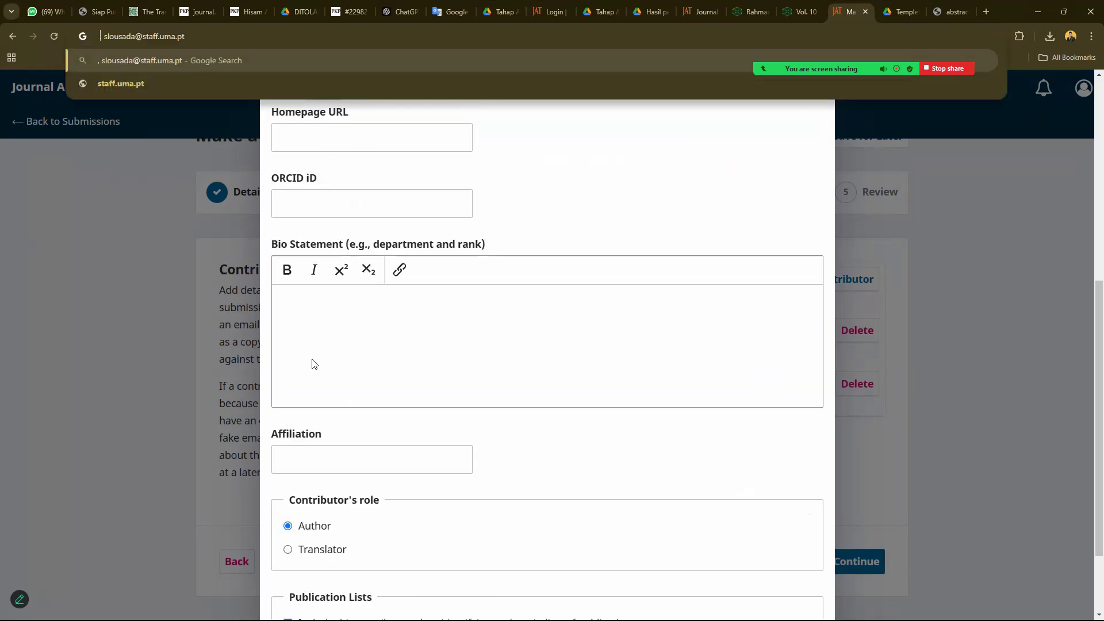
scroll(328, 247, "down", 2)
left_click(334, 350)
key("ctrl+v")
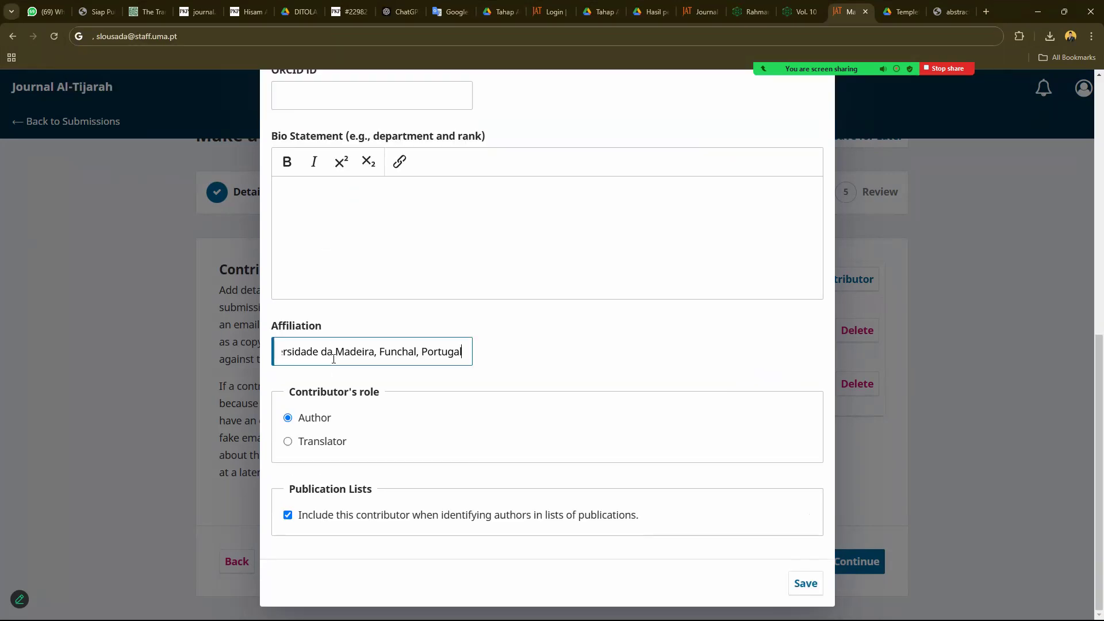
left_click_drag(416, 353, 520, 360)
key("BackSpace")
- Set the country to Portugal, paste in the author's email, and save the contributor
scroll(416, 310, "up", 2)
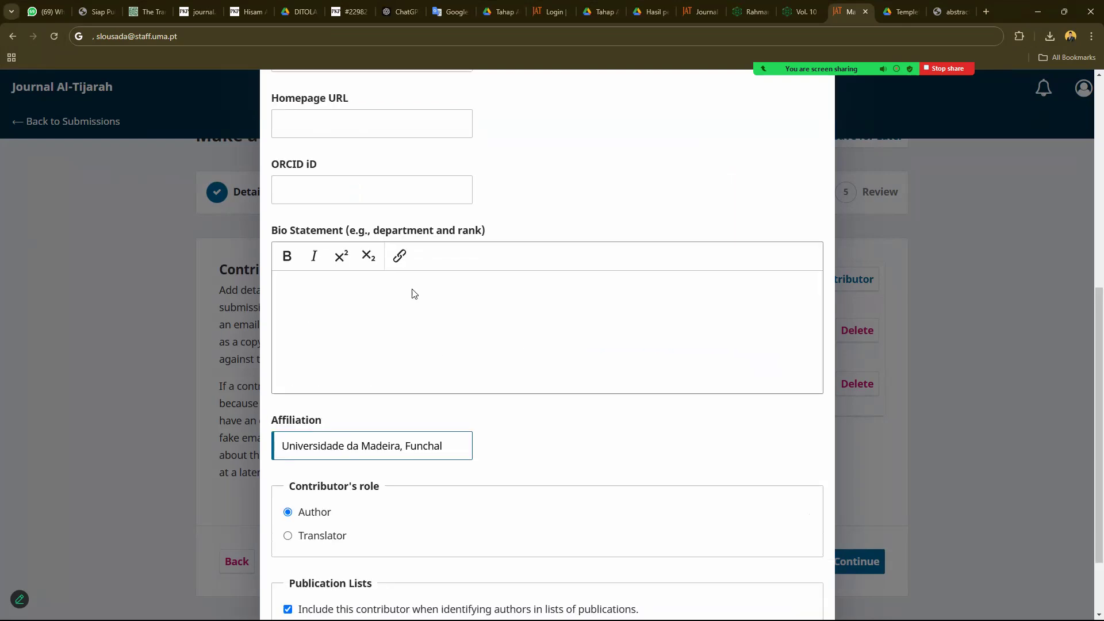
scroll(338, 242, "up", 3)
left_click(337, 250)
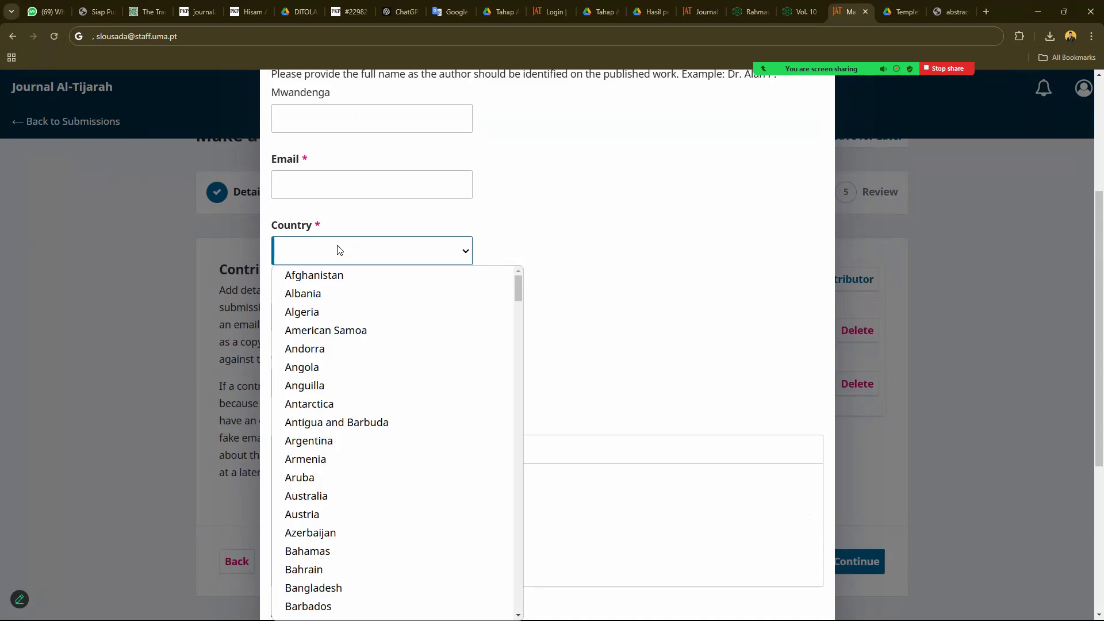
type("por")
key("Return")
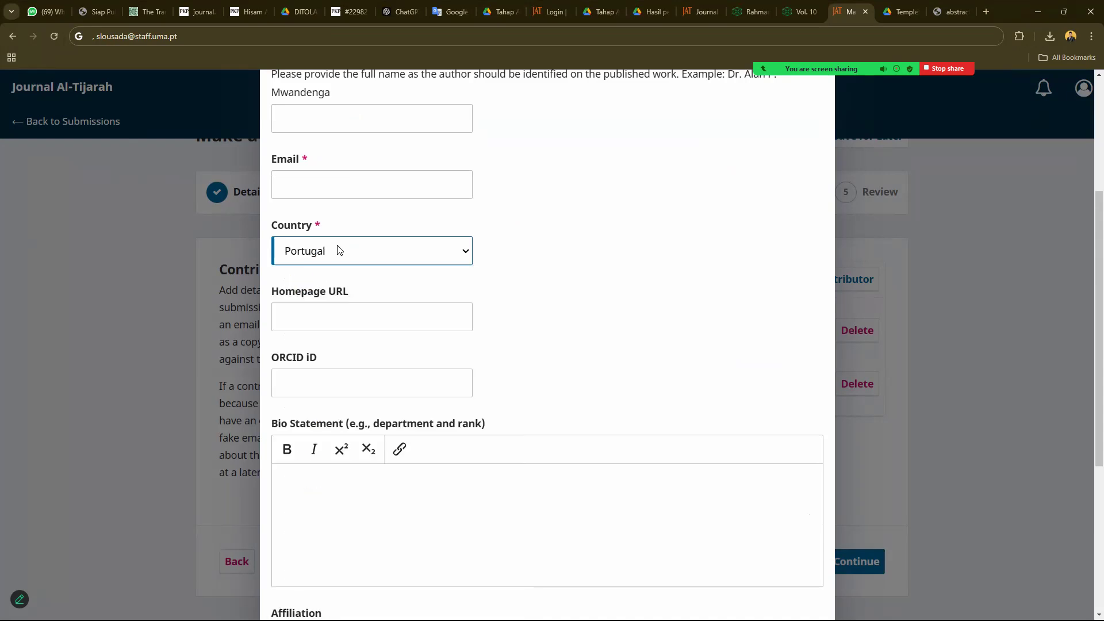
scroll(337, 251, "up", 3)
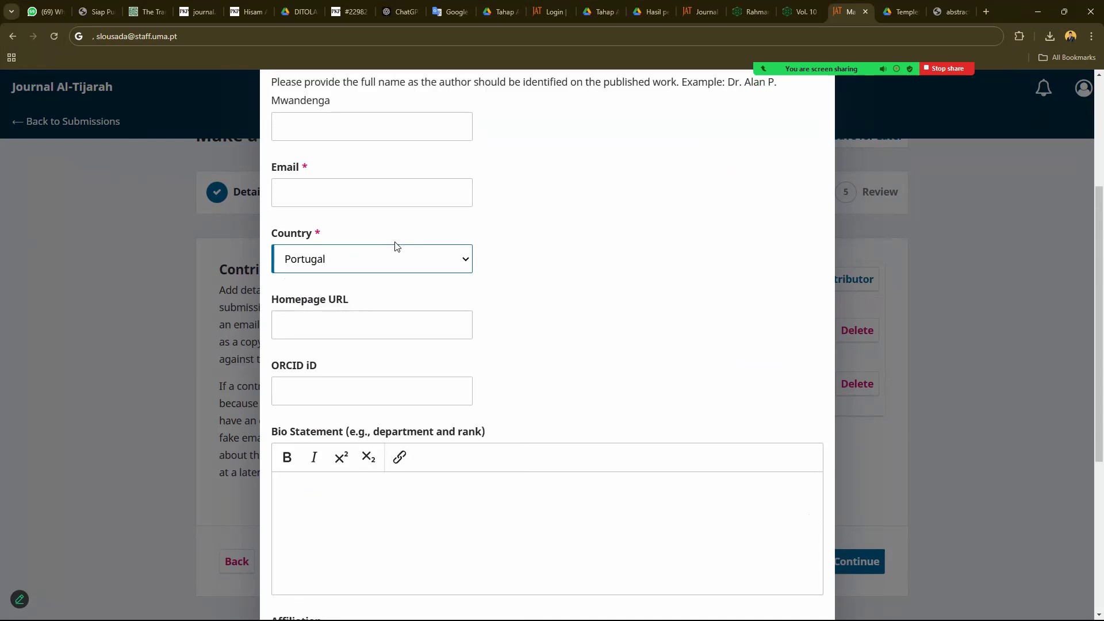
left_click(97, 33)
left_click_drag(97, 33, 178, 36)
key("ctrl+x")
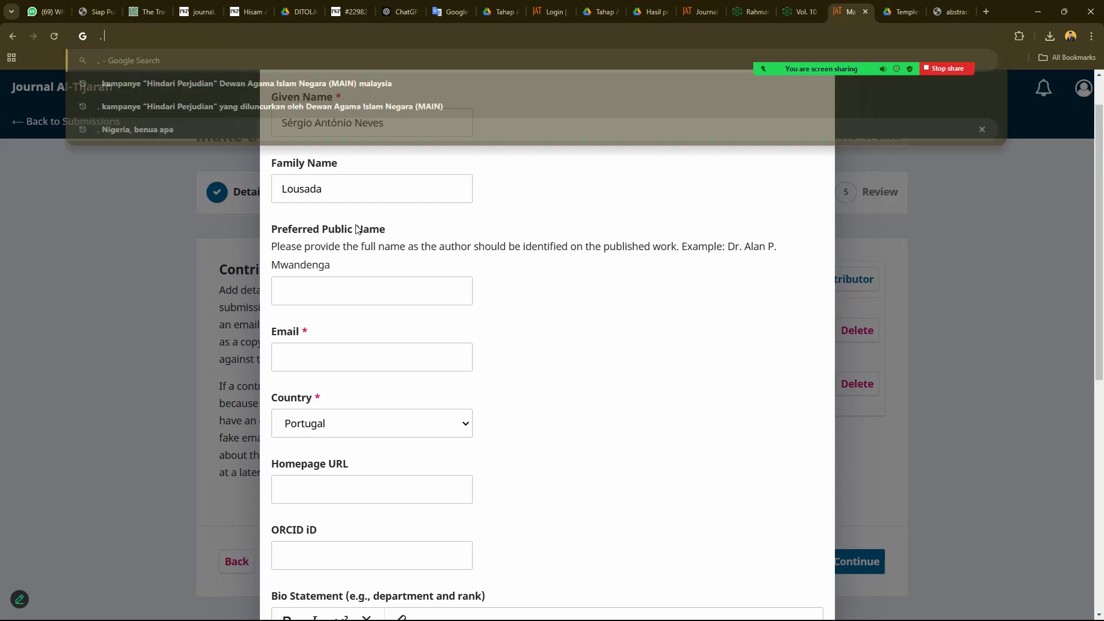
left_click(324, 351)
key("ctrl+v")
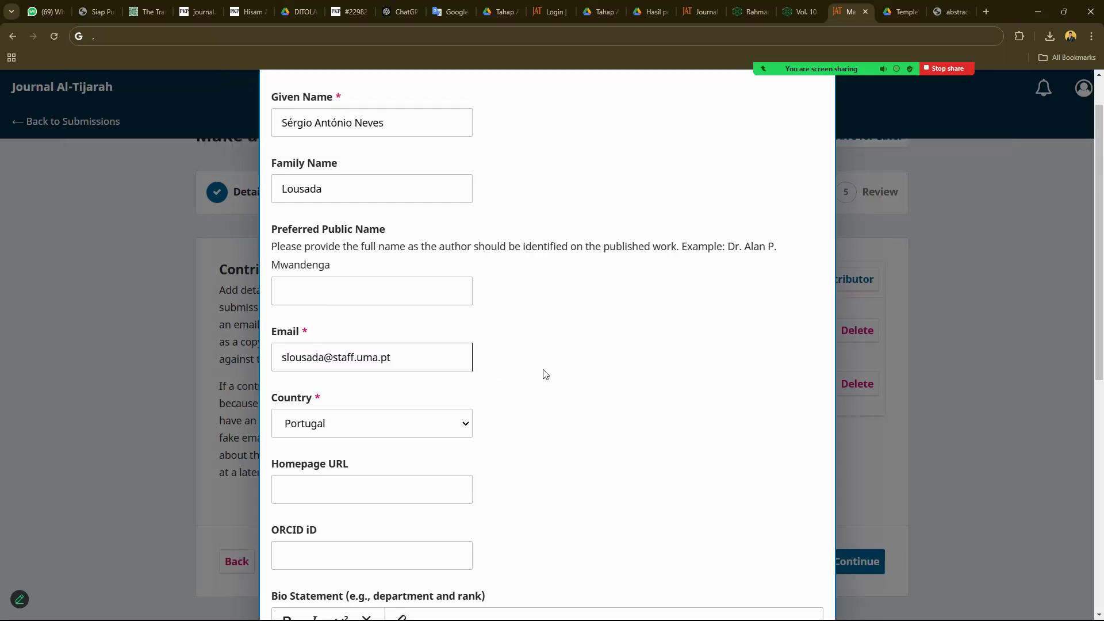
scroll(503, 378, "down", 8)
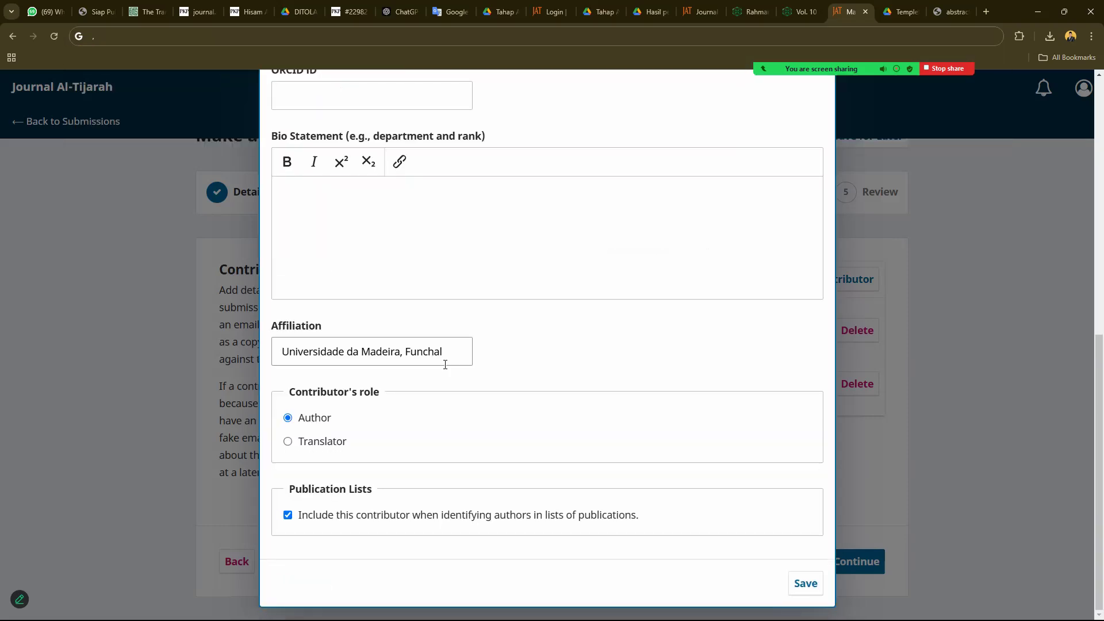
left_click(804, 586)
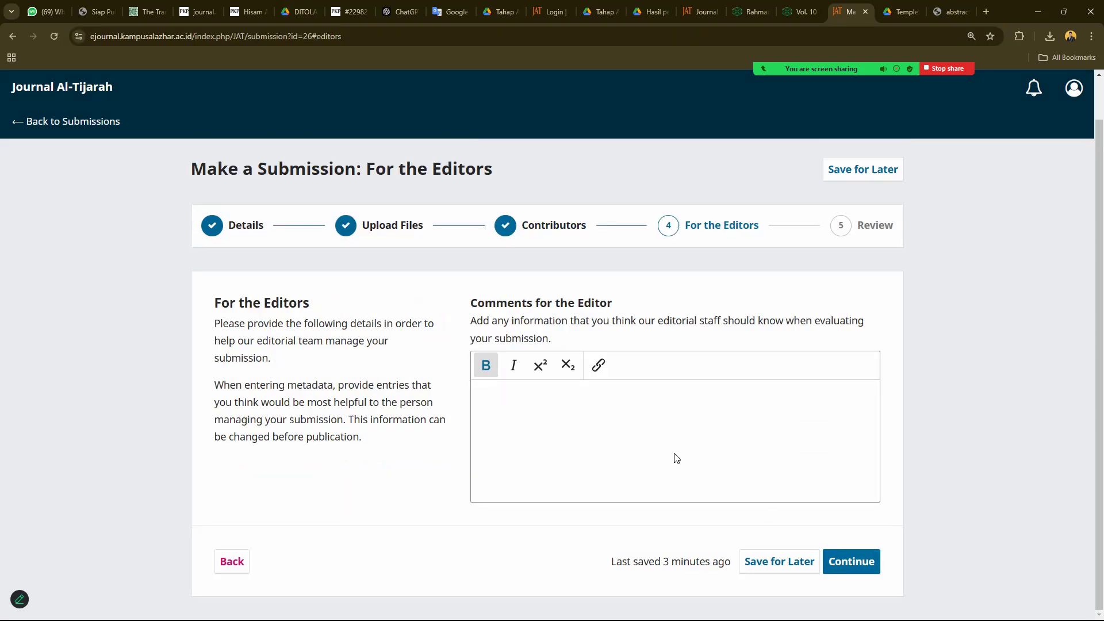
- Proceed to the Review step and scroll through the submission summary
left_click(845, 562)
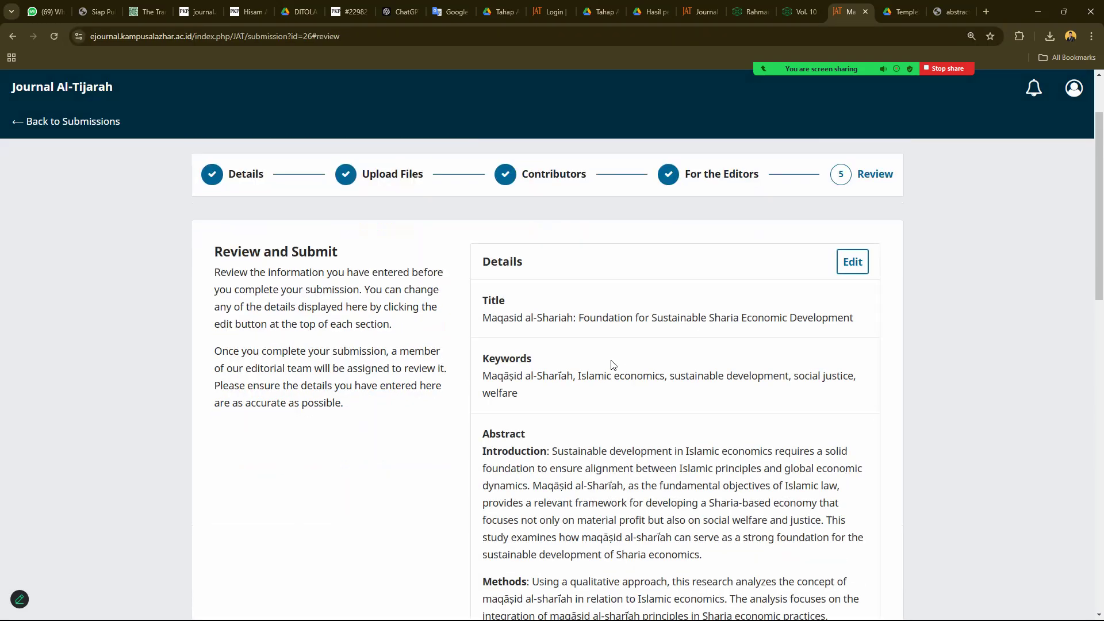
scroll(565, 391, "down", 15)
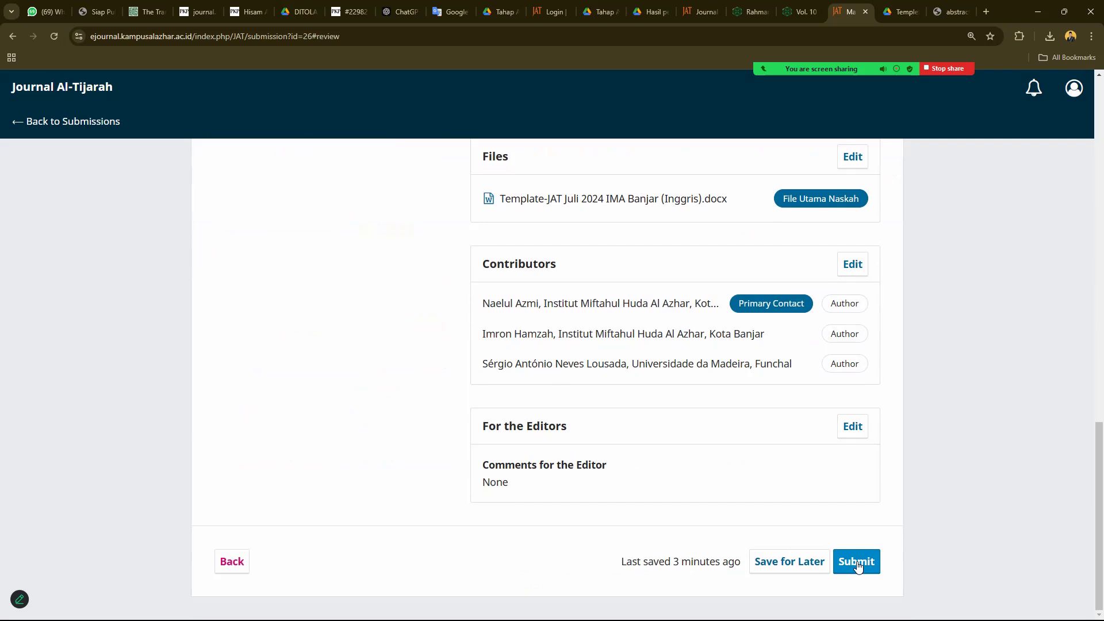
scroll(841, 548, "up", 15)
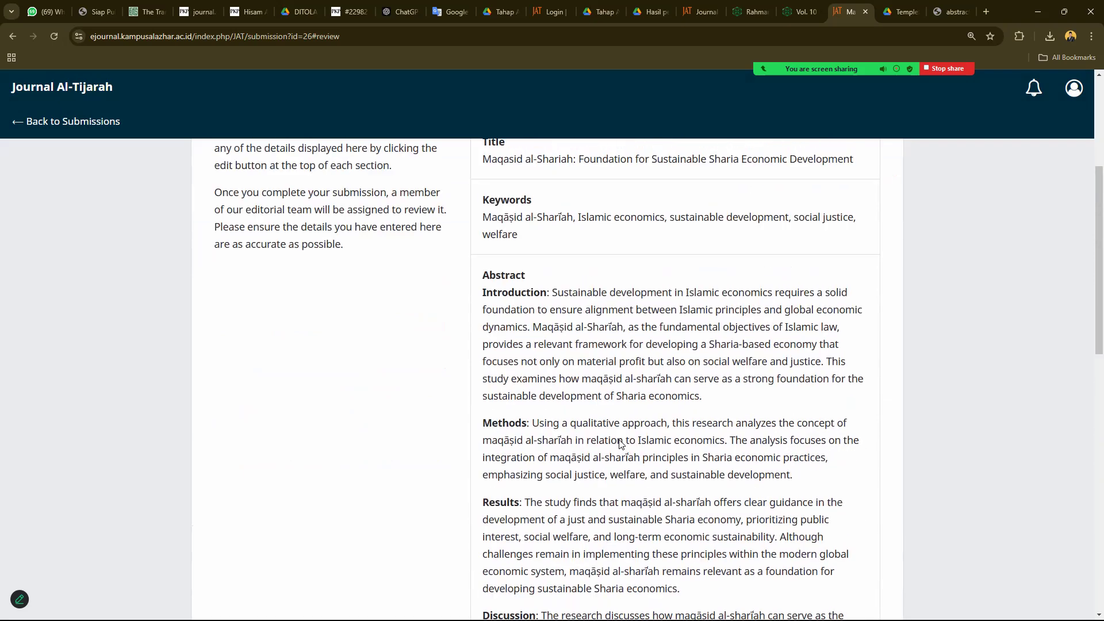
scroll(620, 443, "up", 3)
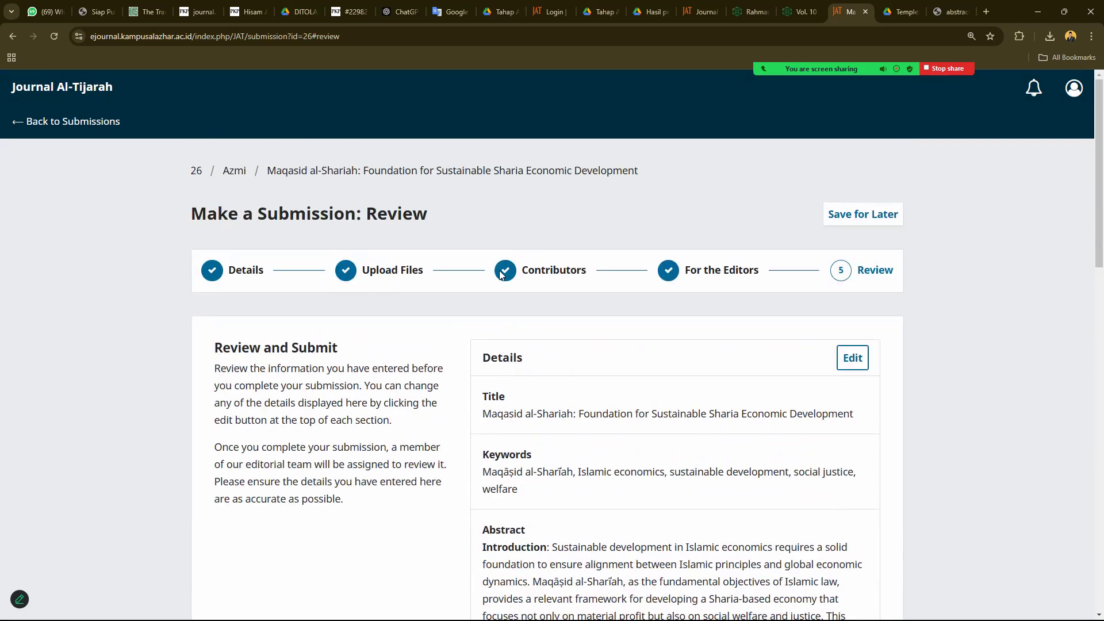
- Revisit Contributors and Review, inspecting the second and third contributors' entries
left_click(566, 272)
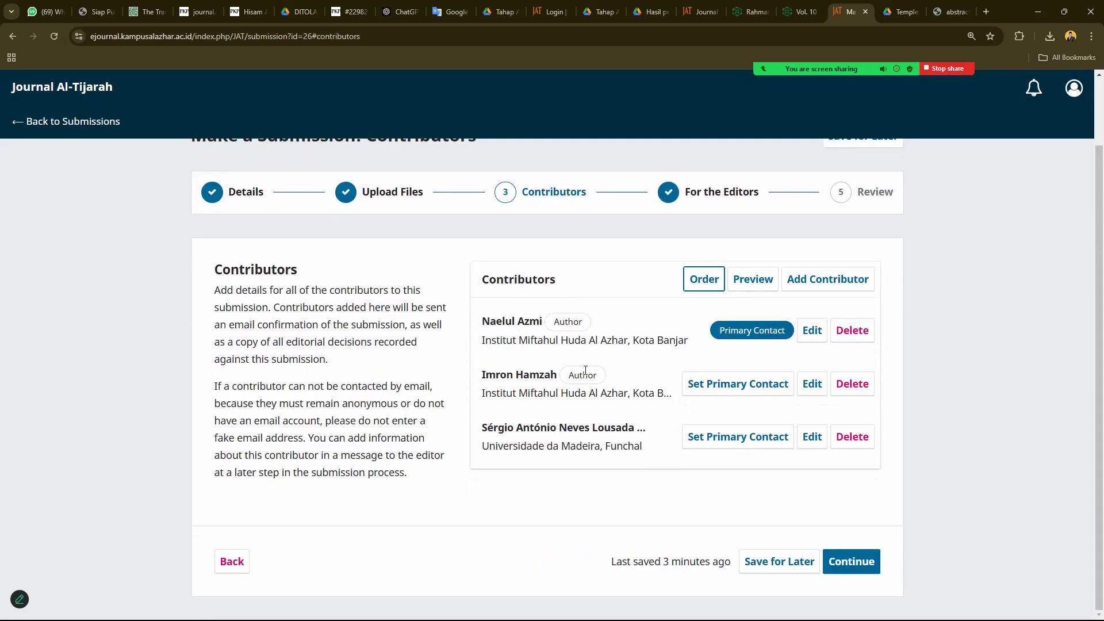
scroll(621, 368, "up", 2)
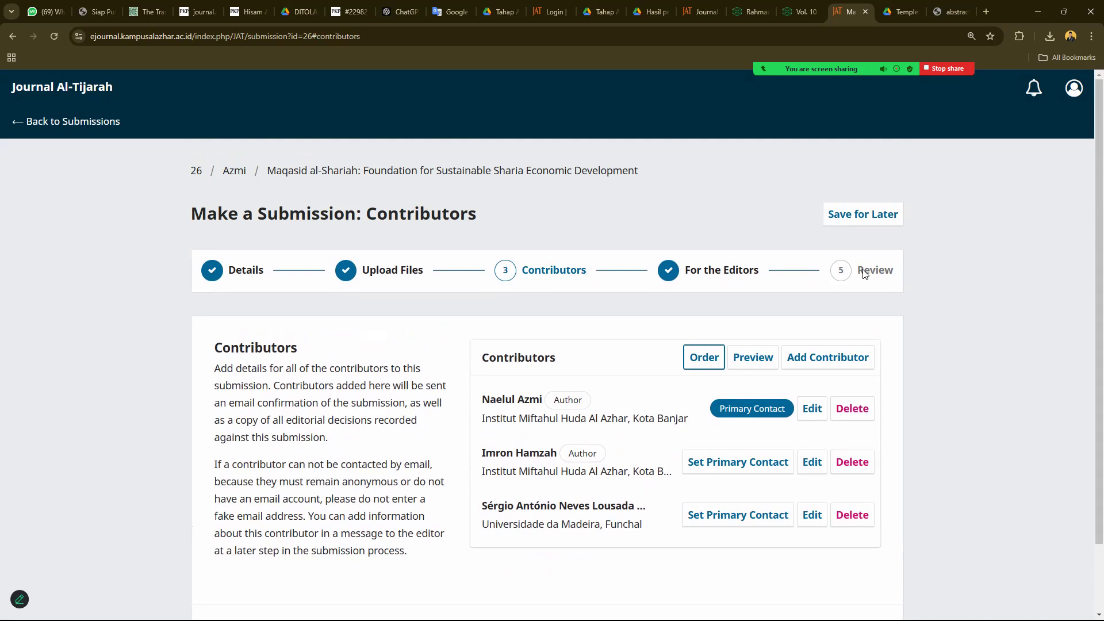
scroll(800, 362, "down", 2)
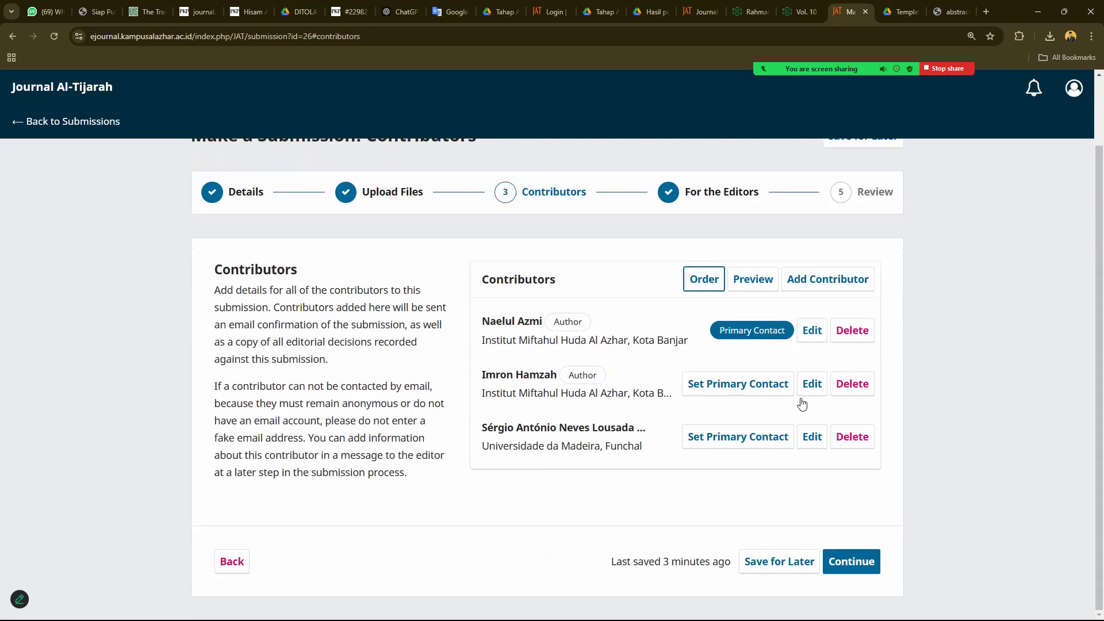
left_click(853, 564)
left_click(851, 562)
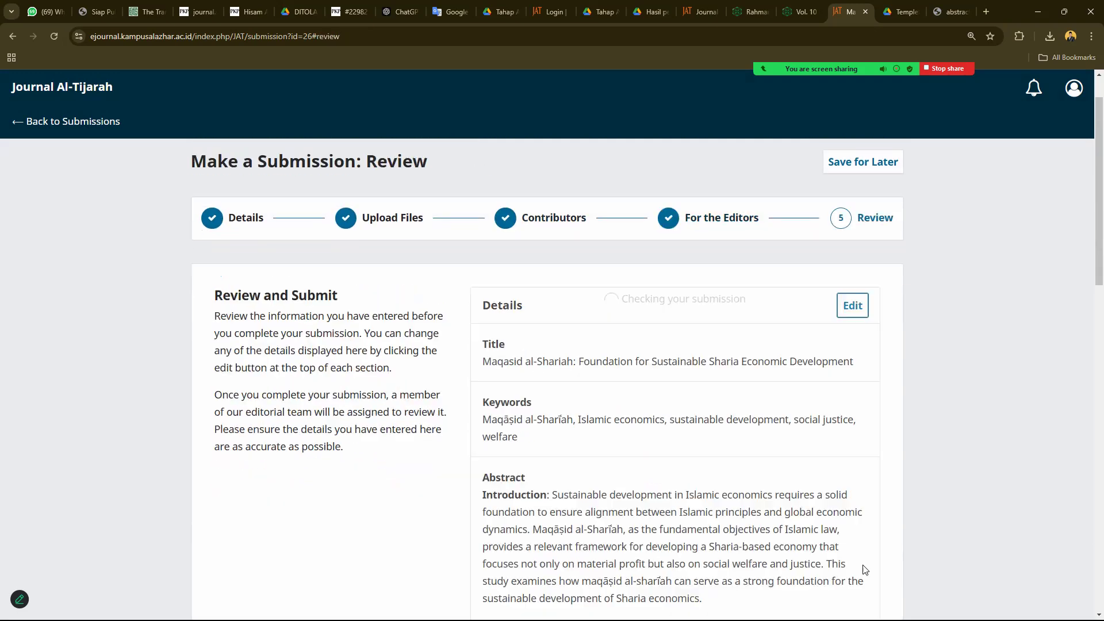
scroll(843, 615, "down", 6)
scroll(743, 476, "down", 8)
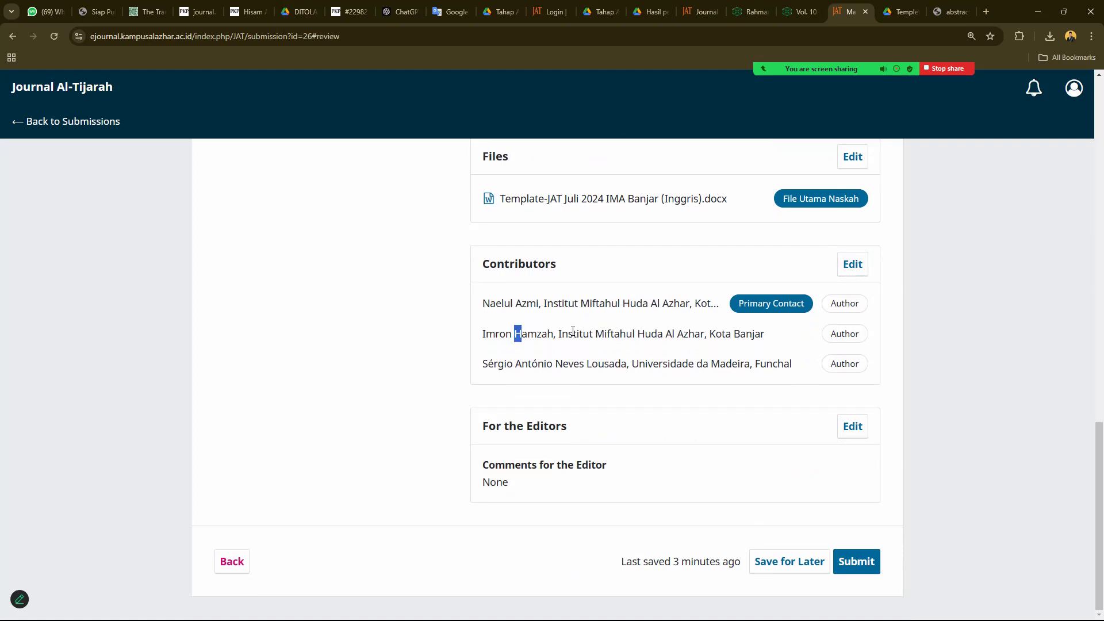
left_click_drag(515, 334, 626, 333)
left_click_drag(507, 363, 688, 368)
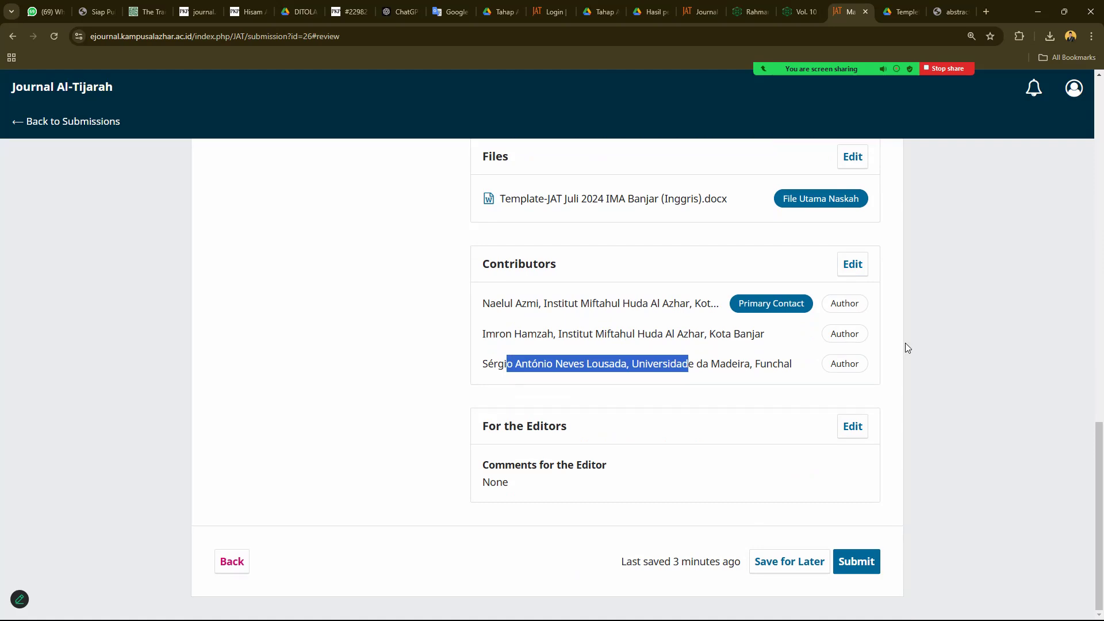
left_click(853, 264)
- Edit the second contributor, set the role back to Author, and save
left_click(811, 384)
scroll(355, 418, "down", 8)
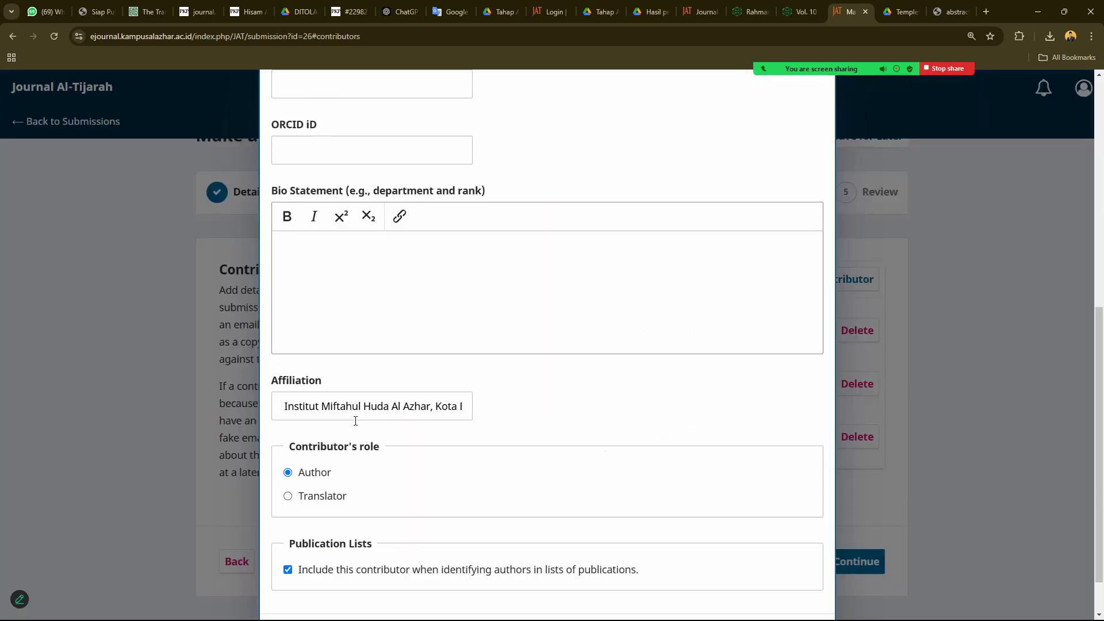
scroll(355, 421, "down", 1)
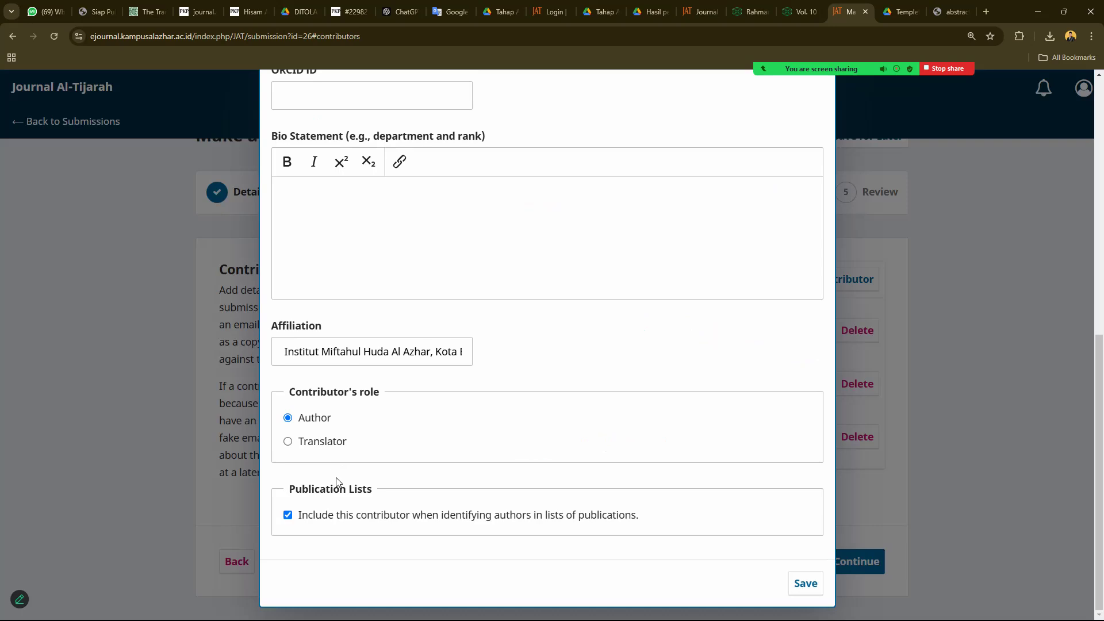
left_click(320, 441)
left_click(311, 416)
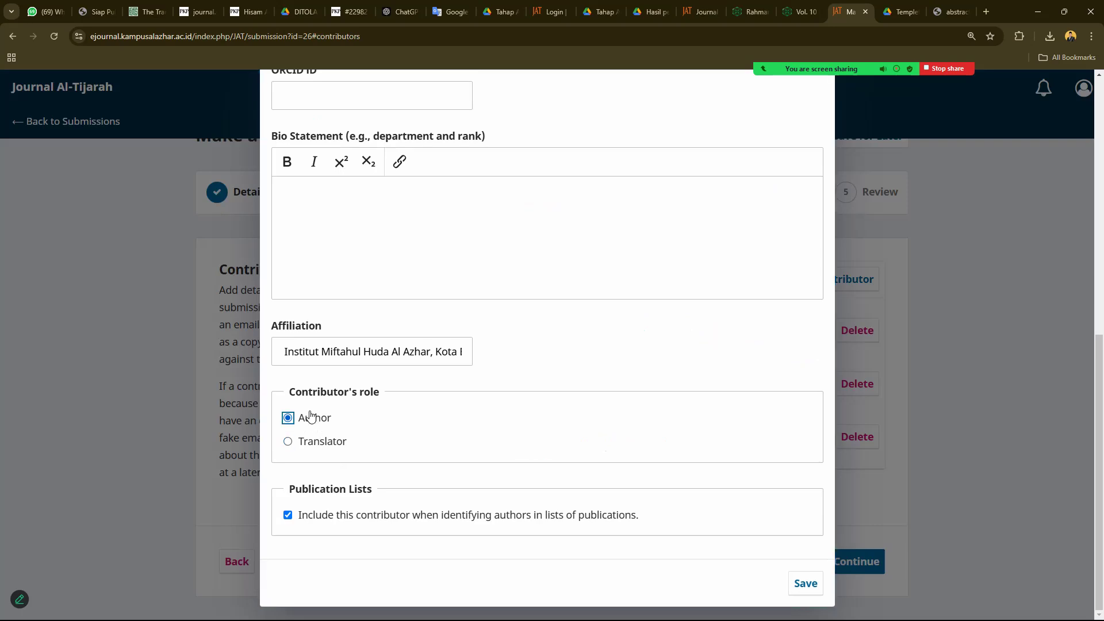
scroll(355, 414, "up", 9)
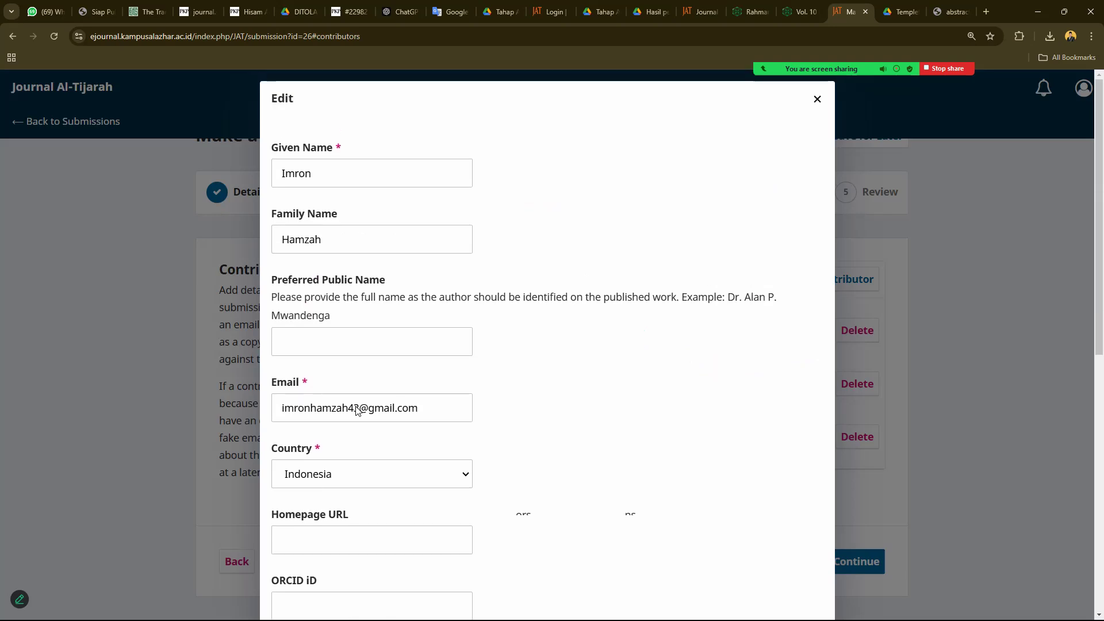
scroll(357, 410, "down", 10)
left_click(804, 584)
- Continue through For the Editors and scroll the full Review summary
left_click(850, 562)
left_click(850, 562)
scroll(716, 457, "down", 1)
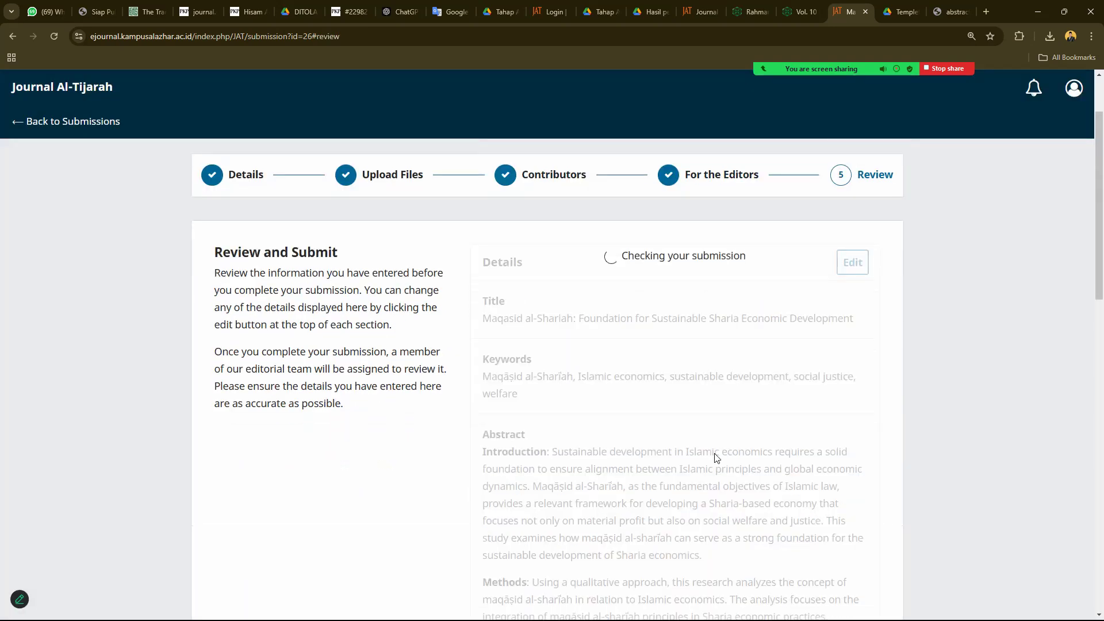
scroll(696, 454, "down", 18)
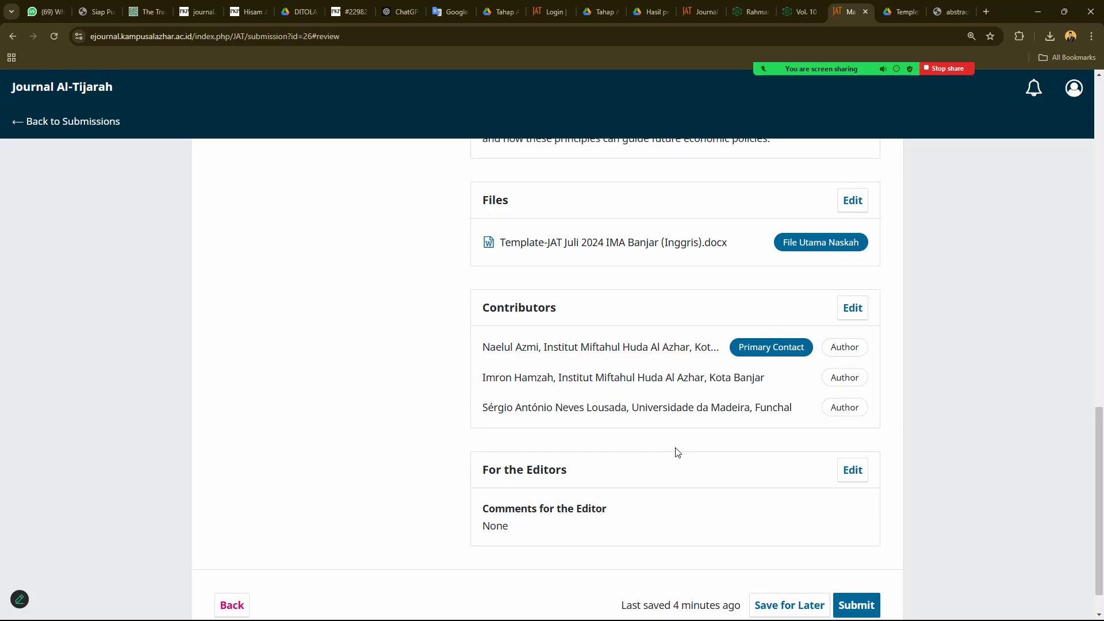
scroll(677, 453, "down", 1)
- Submit and confirm the manuscript, then return to the Submissions list showing submission 26
left_click(857, 563)
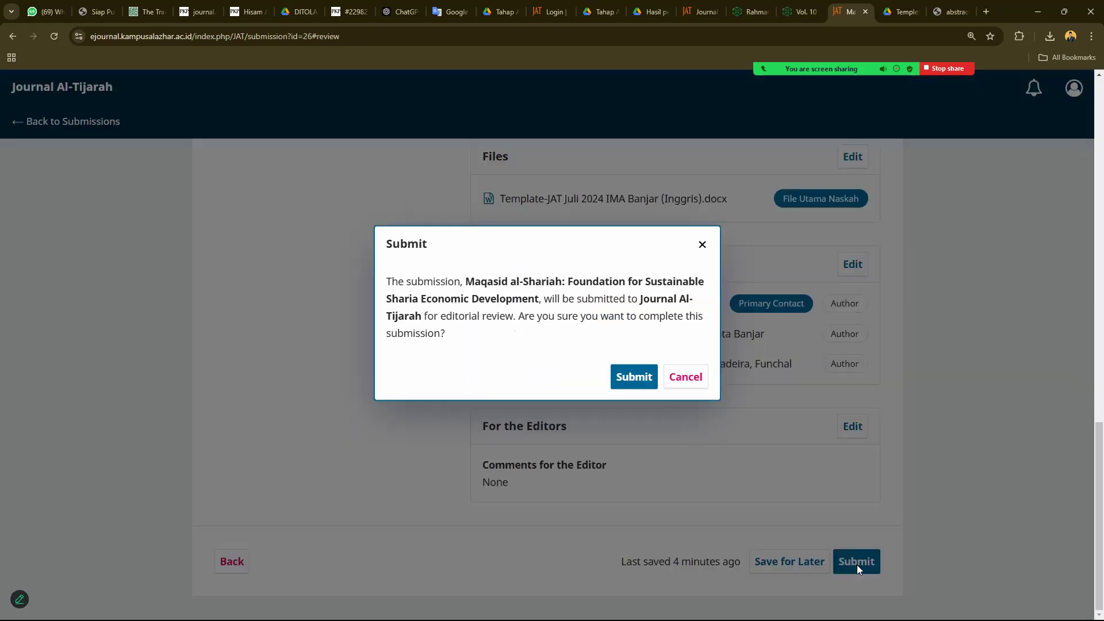
left_click(612, 376)
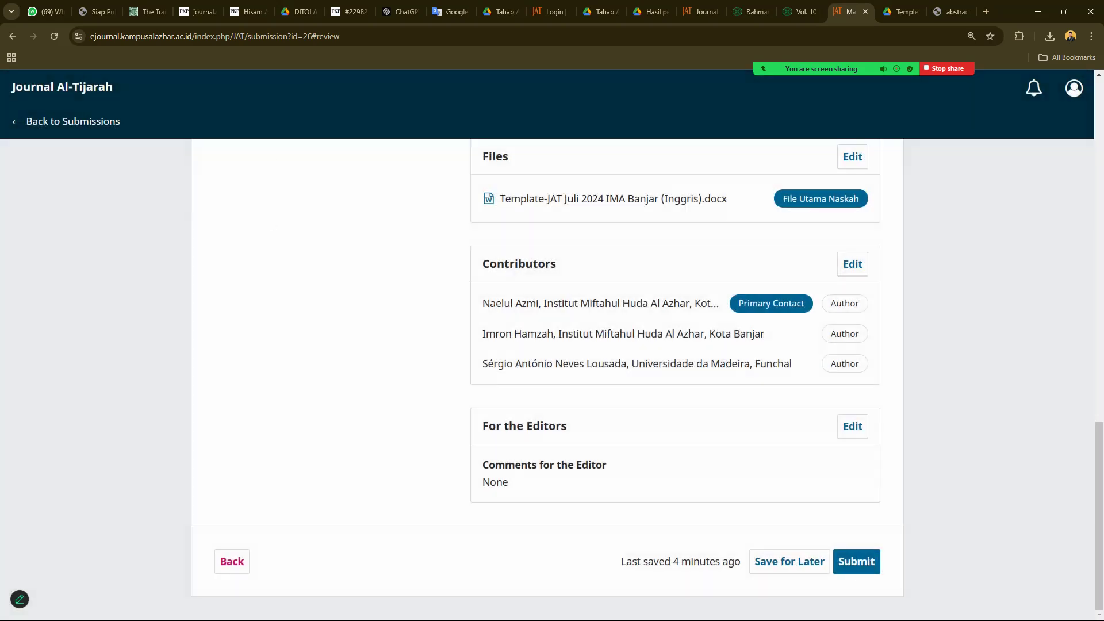
left_click(868, 562)
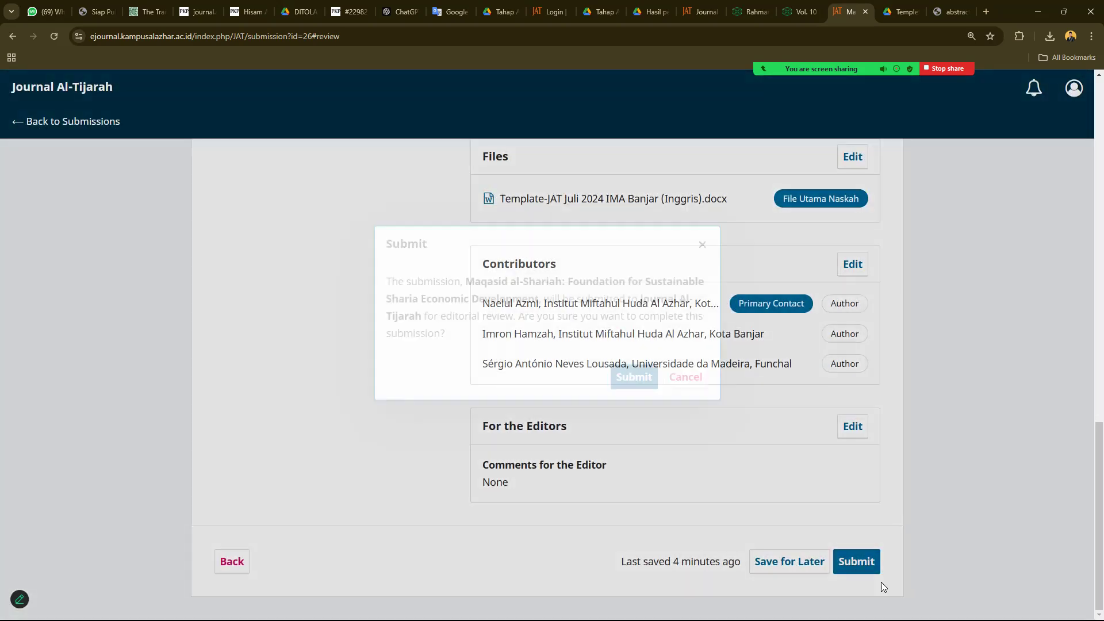
left_click(636, 384)
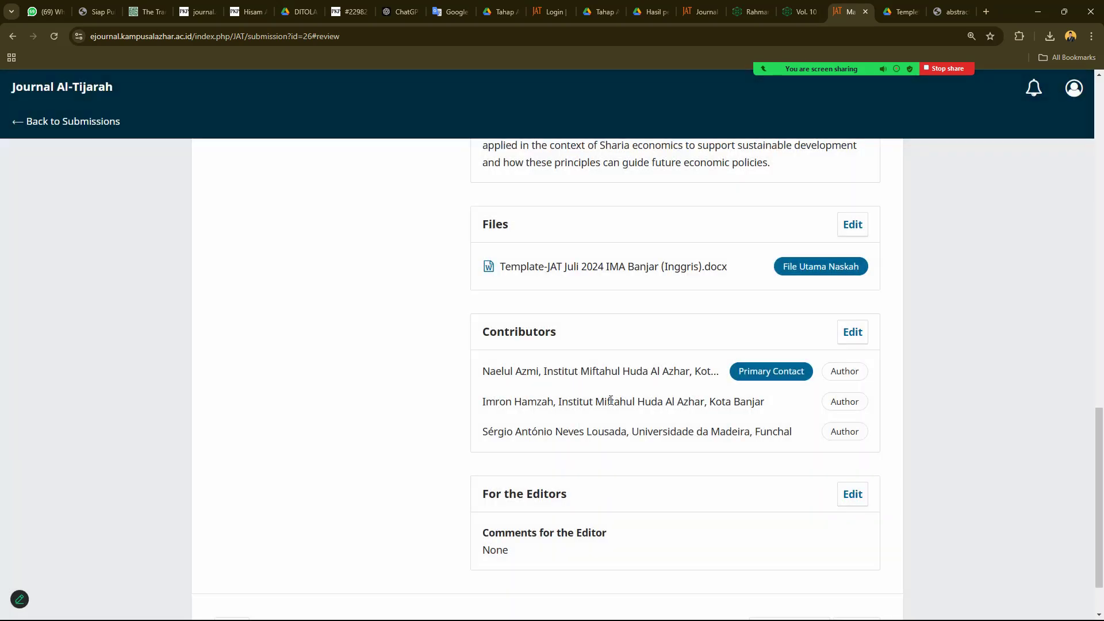
left_click(87, 121)
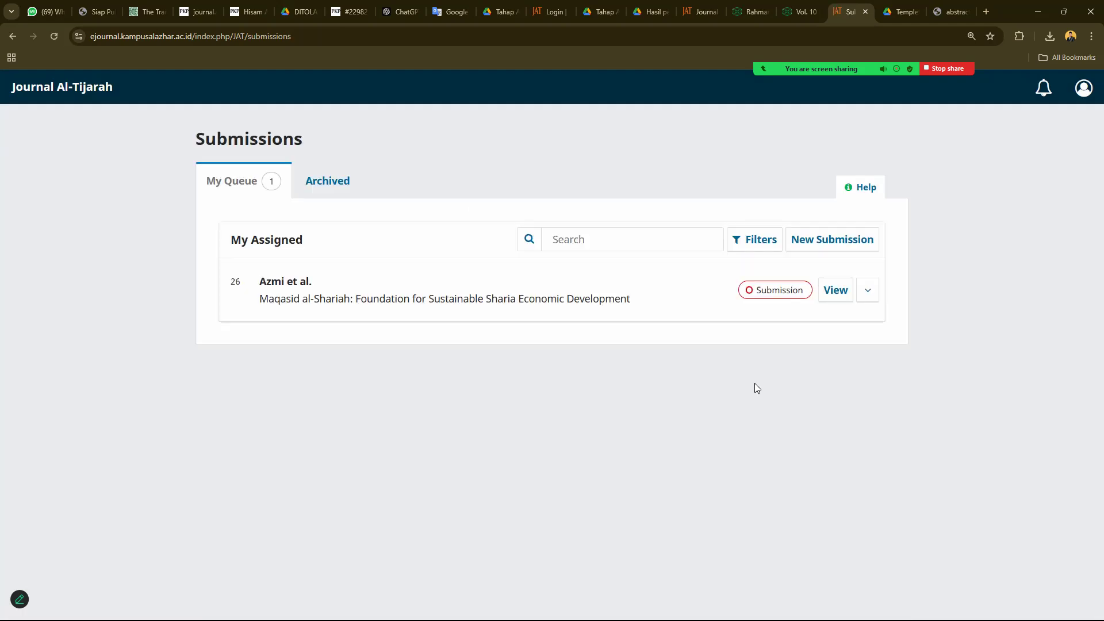
left_click(835, 290)
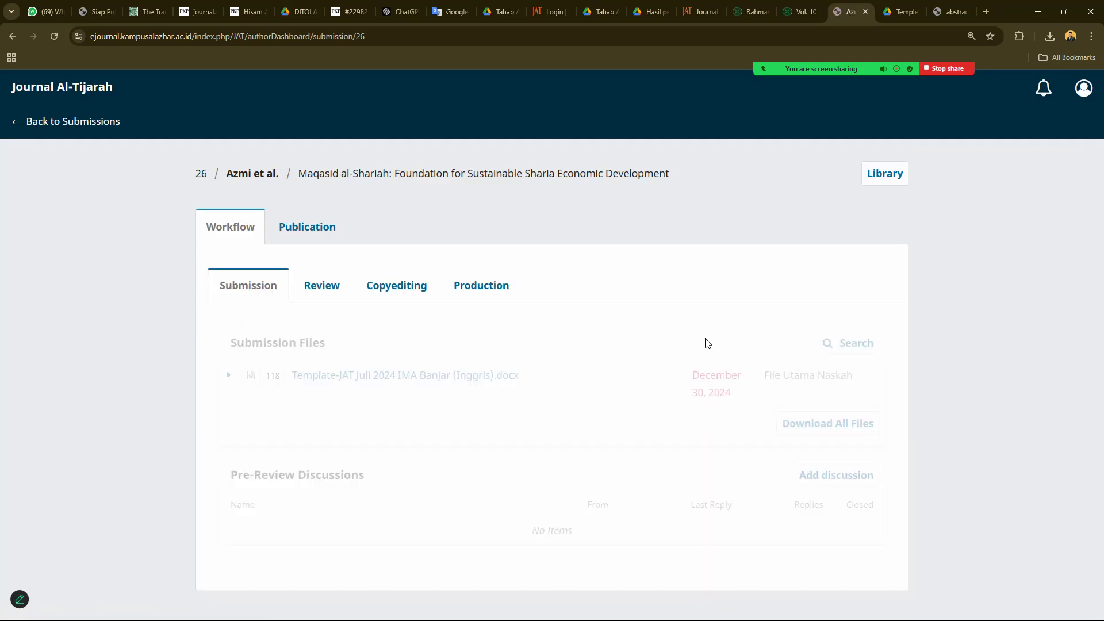
left_click(295, 229)
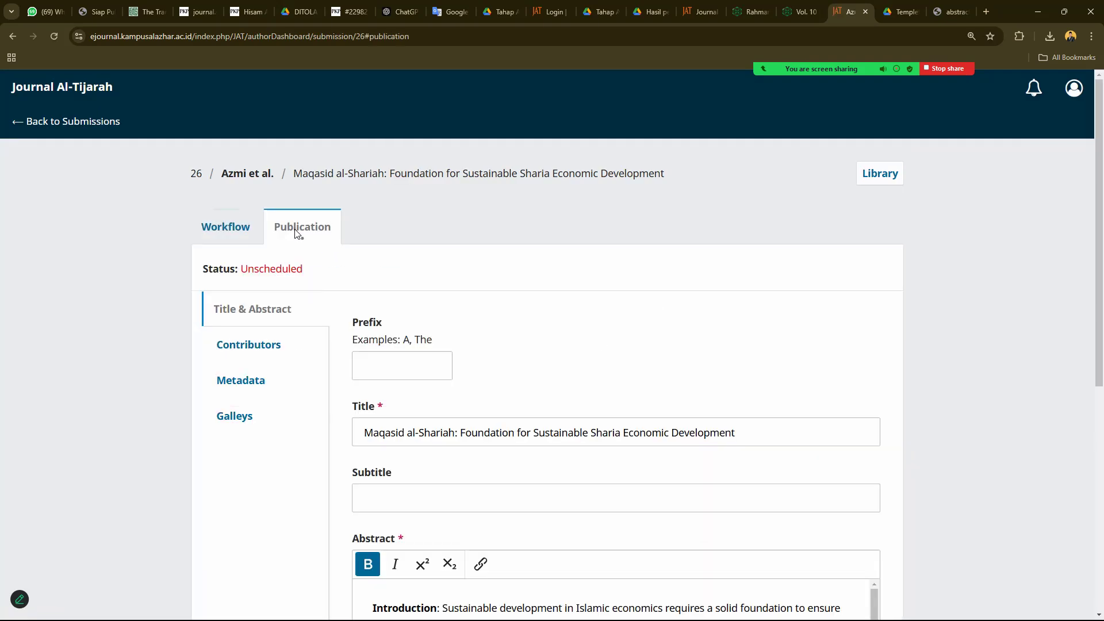
left_click(244, 348)
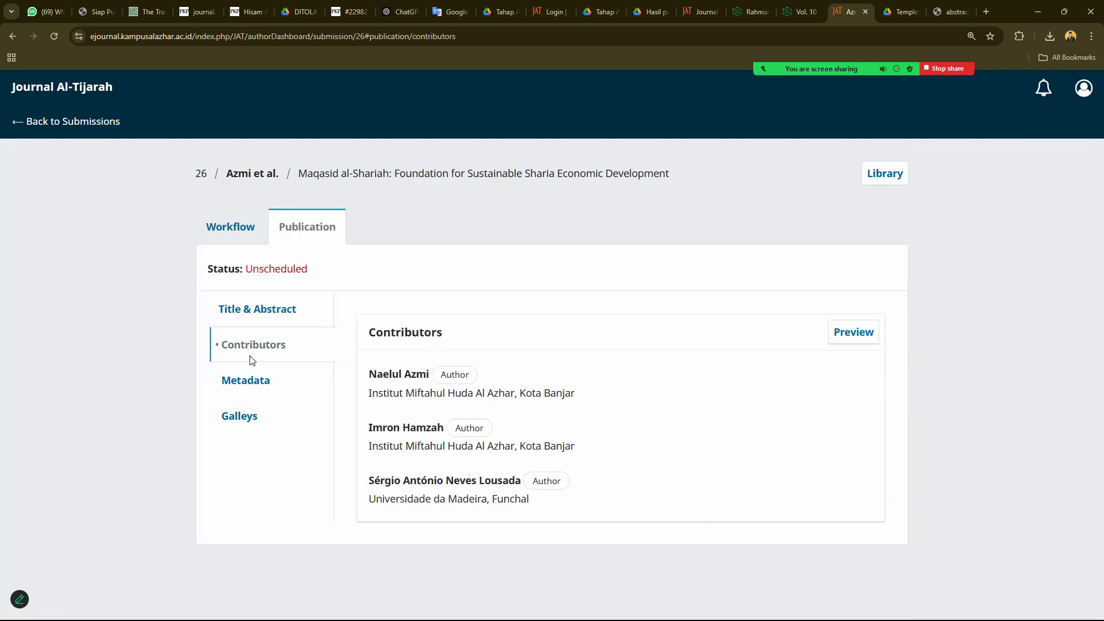
left_click(246, 380)
left_click(244, 416)
left_click(226, 230)
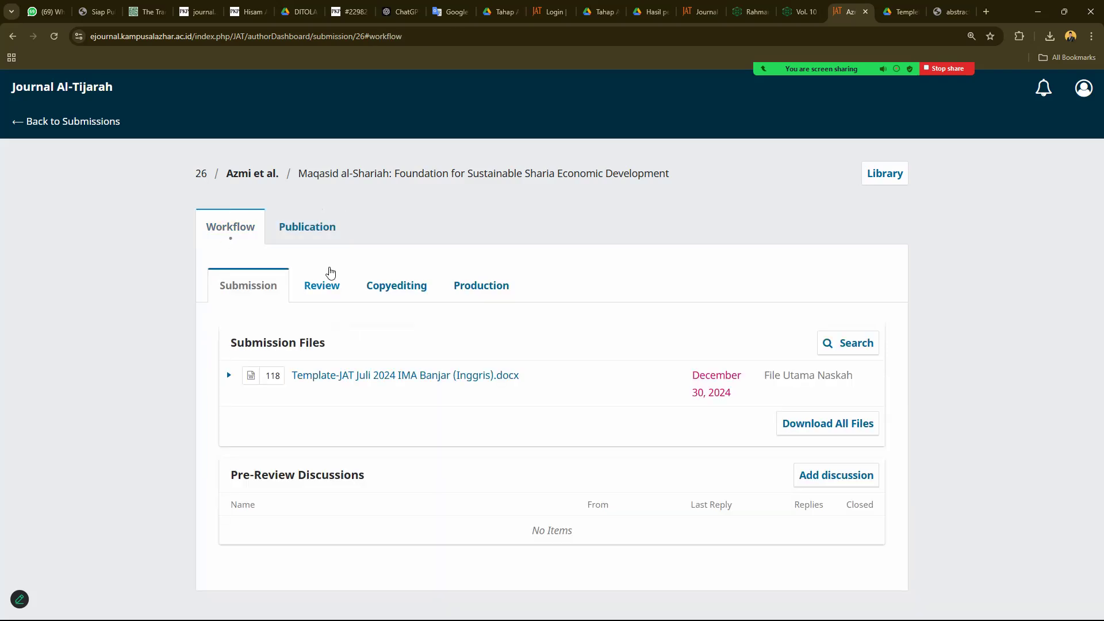
left_click(308, 228)
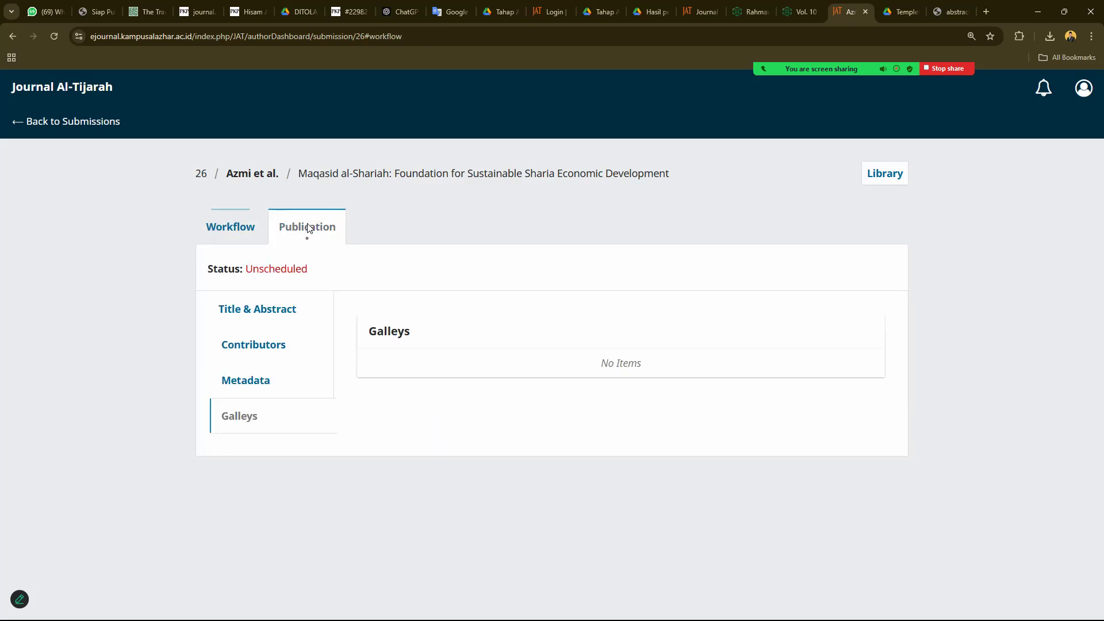
left_click(247, 380)
left_click(253, 344)
left_click(249, 314)
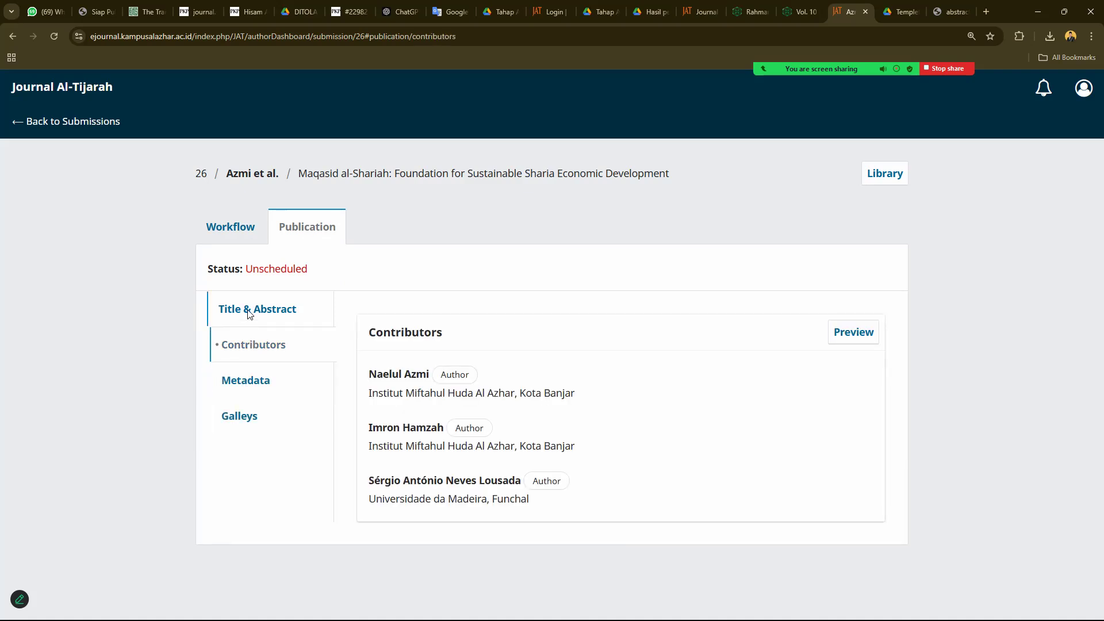
left_click(232, 227)
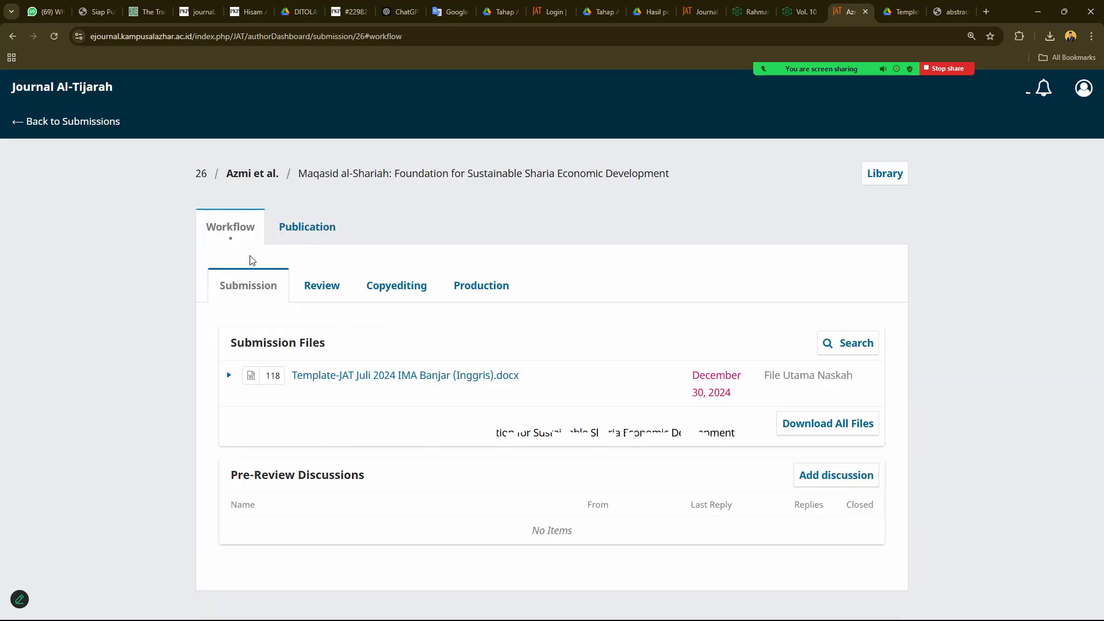
left_click(307, 229)
left_click(242, 223)
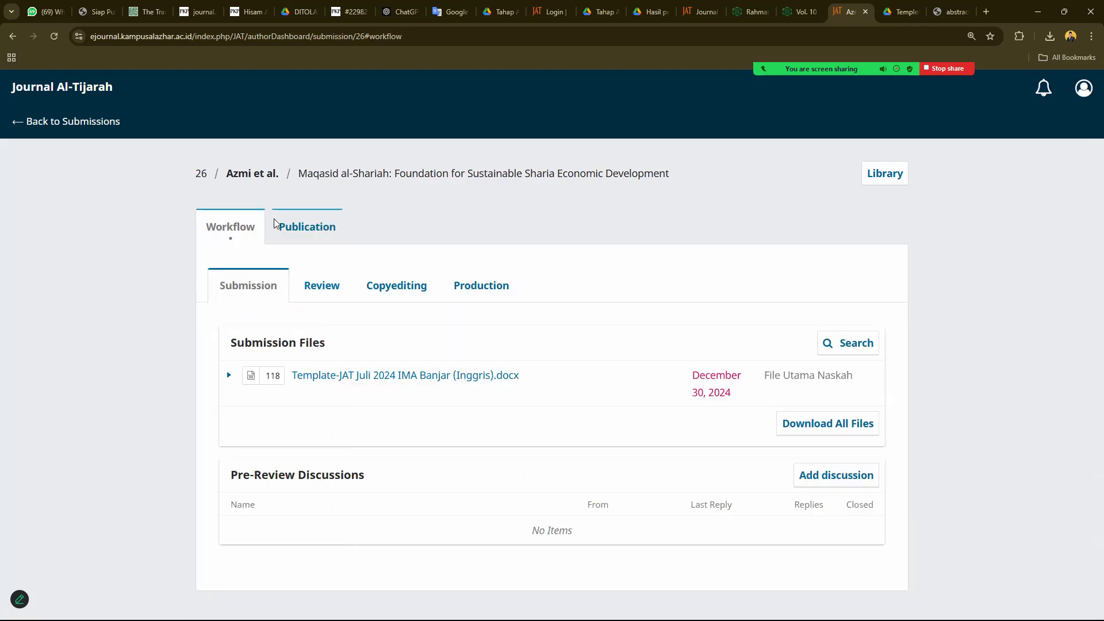
left_click(65, 128)
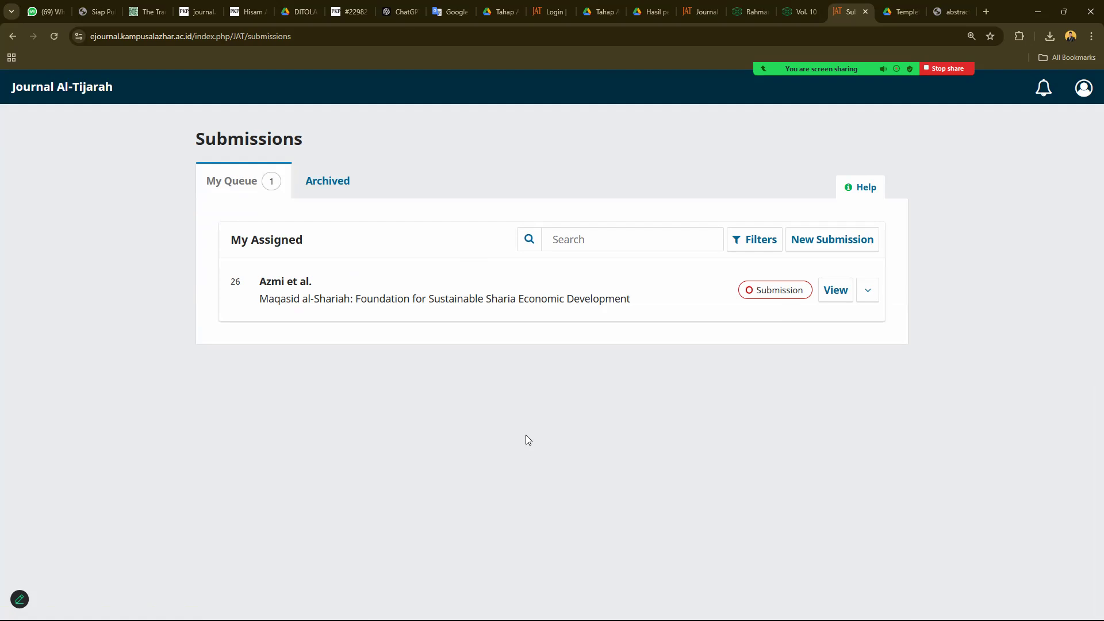
- Save the Submissions queue page as a PDF with a '1' prefix
key("ctrl+p")
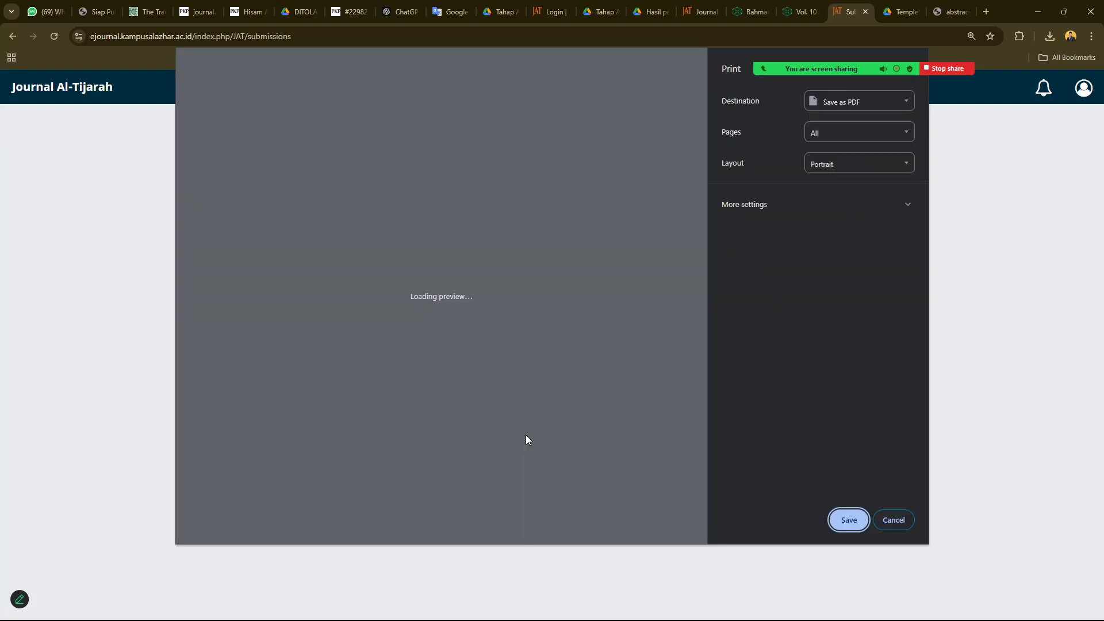
left_click(848, 519)
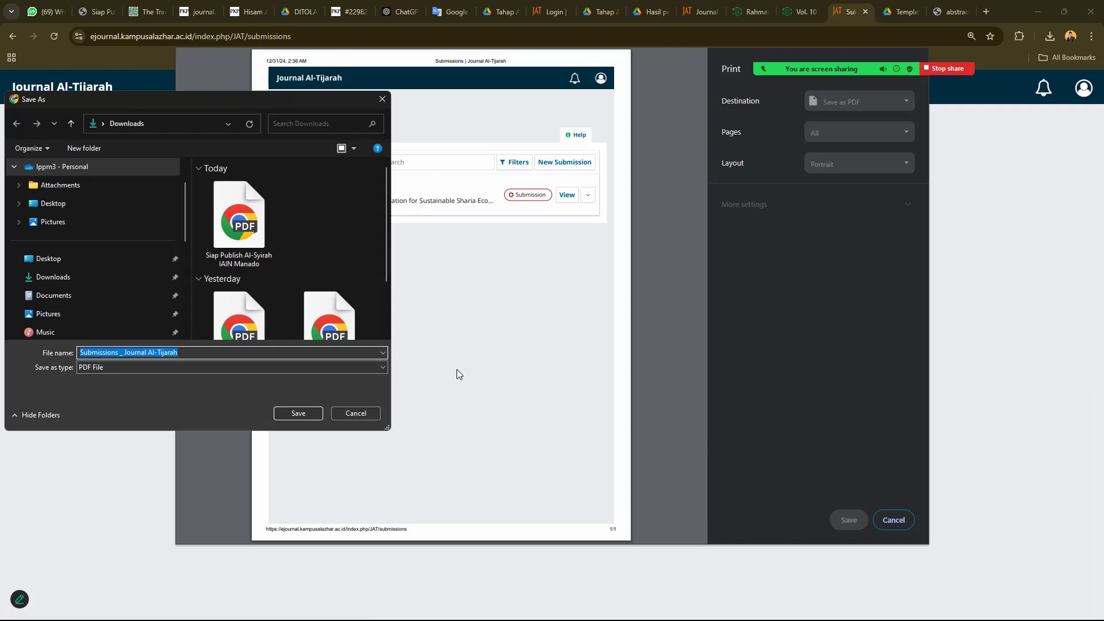
key("Home")
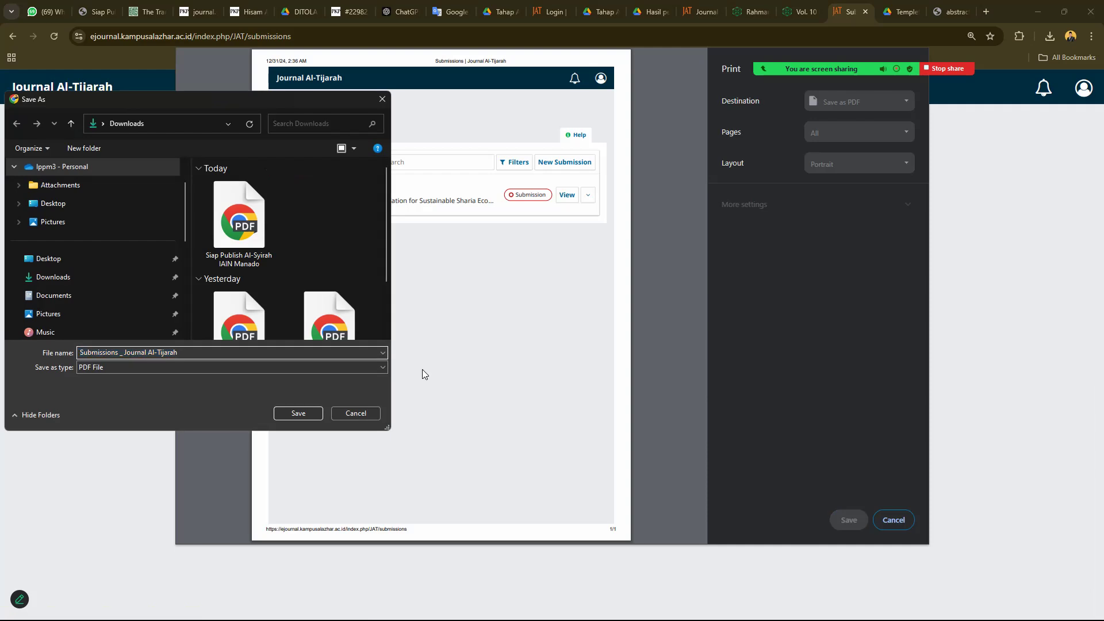
key("Return")
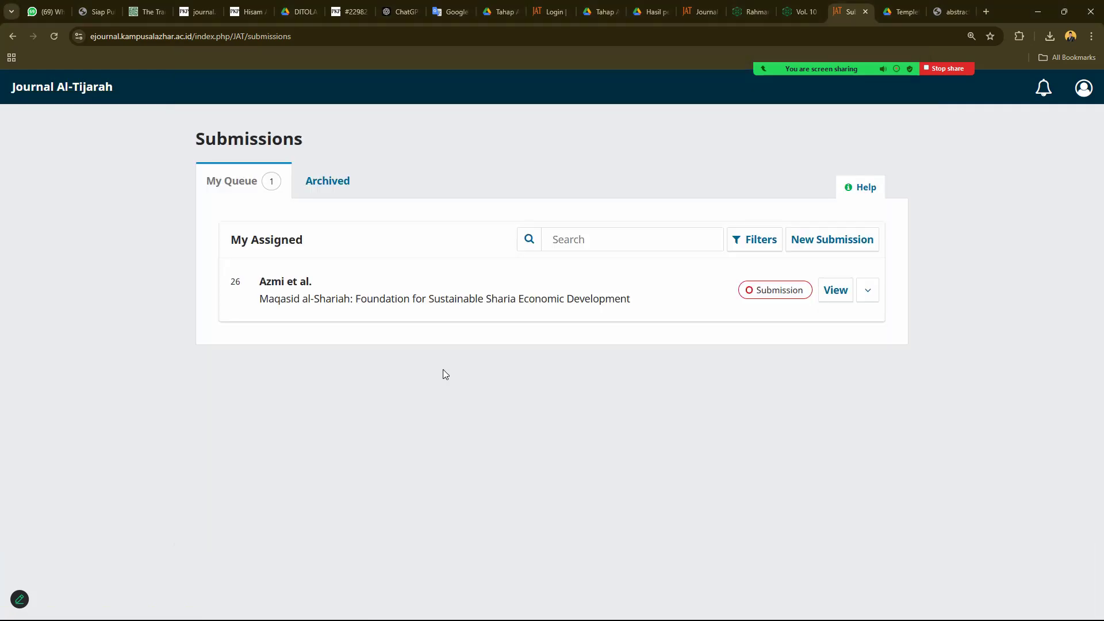
- Open submission 26's workflow page and save it as a PDF with a '2' prefix
left_click(334, 193)
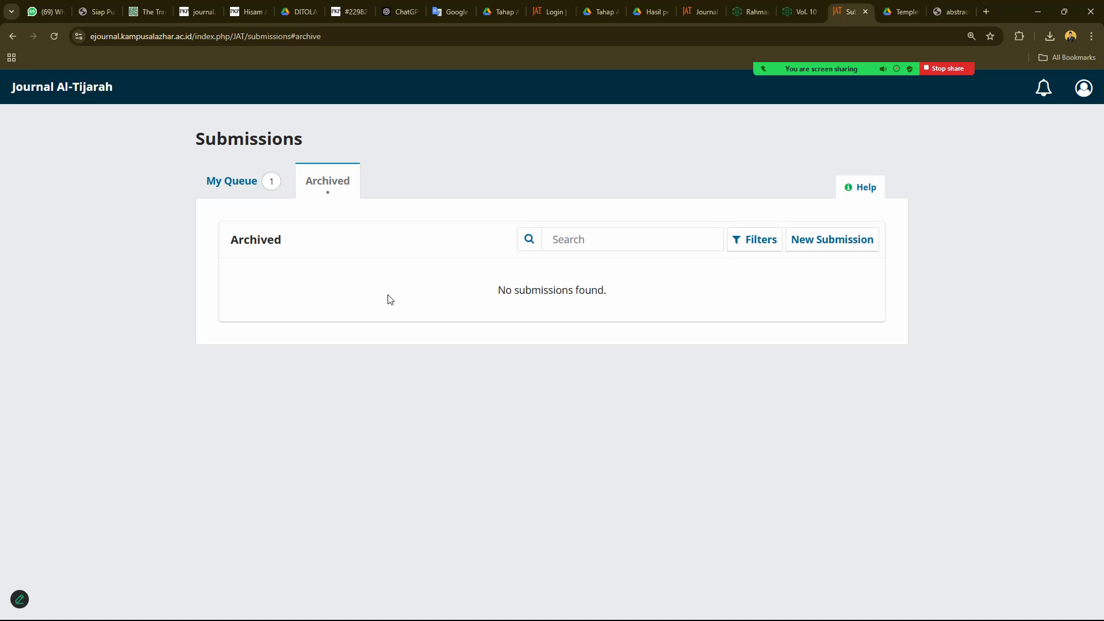
left_click(255, 182)
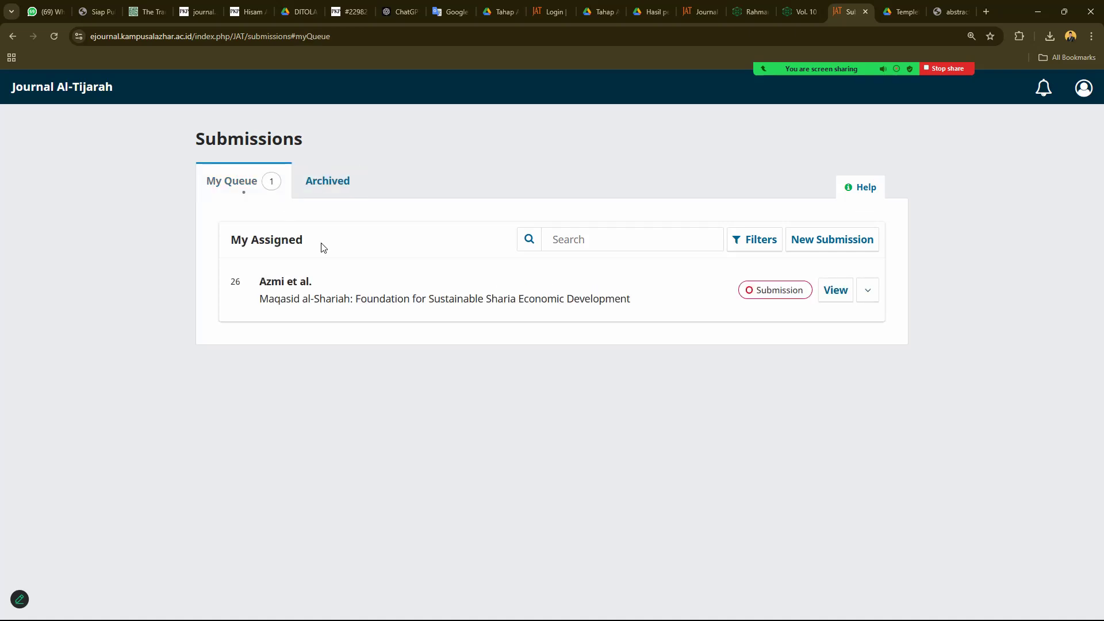
left_click(836, 290)
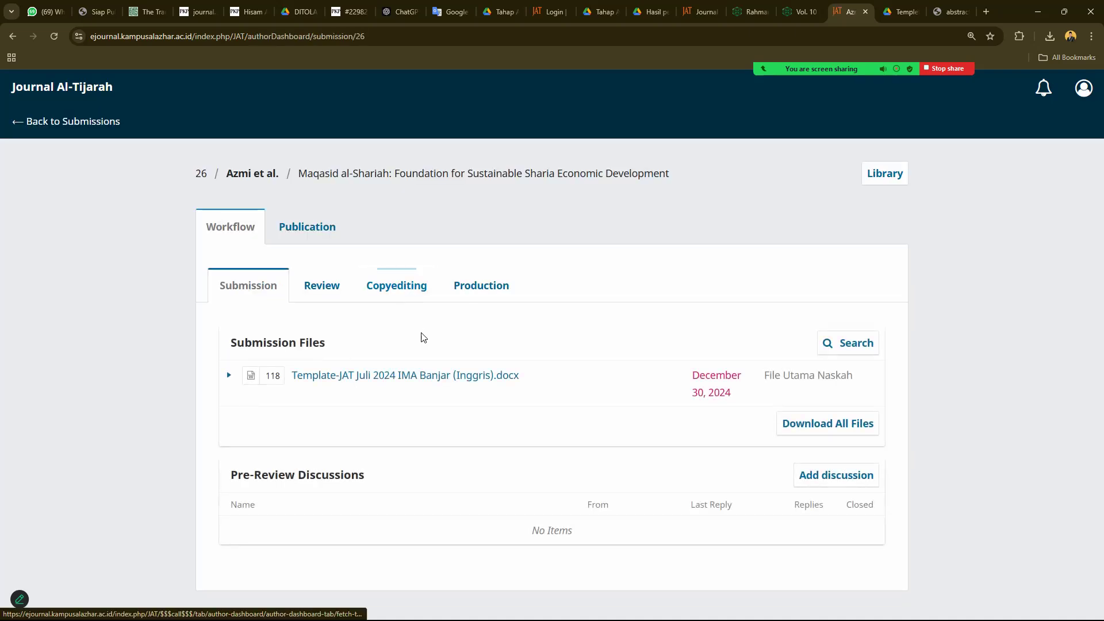
key("ctrl+p")
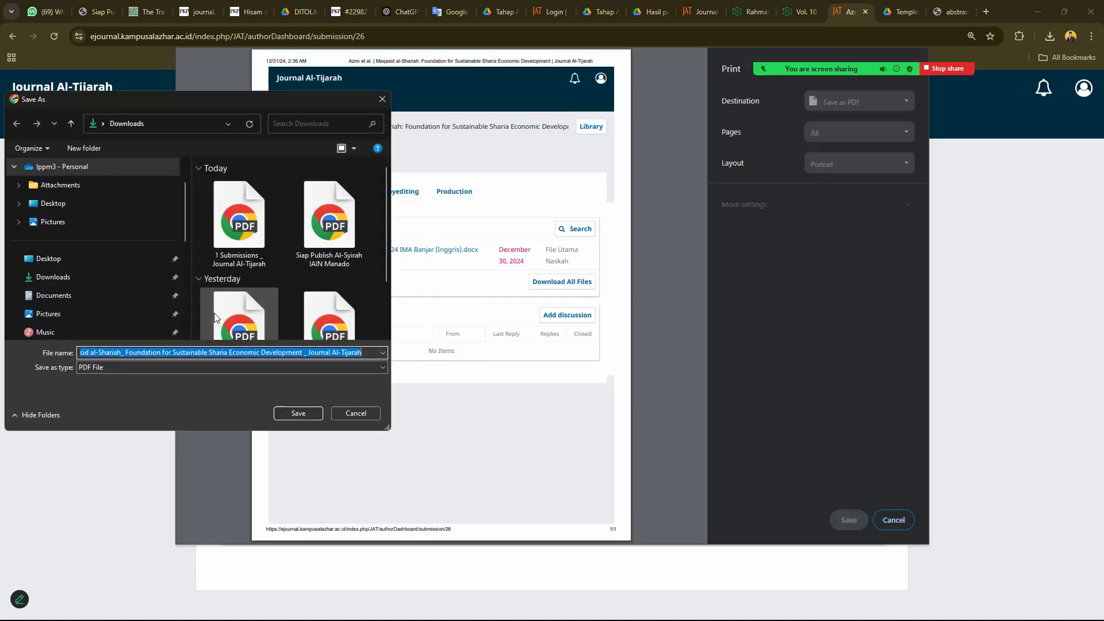
key("Home")
key("ctrl+a")
key("Home")
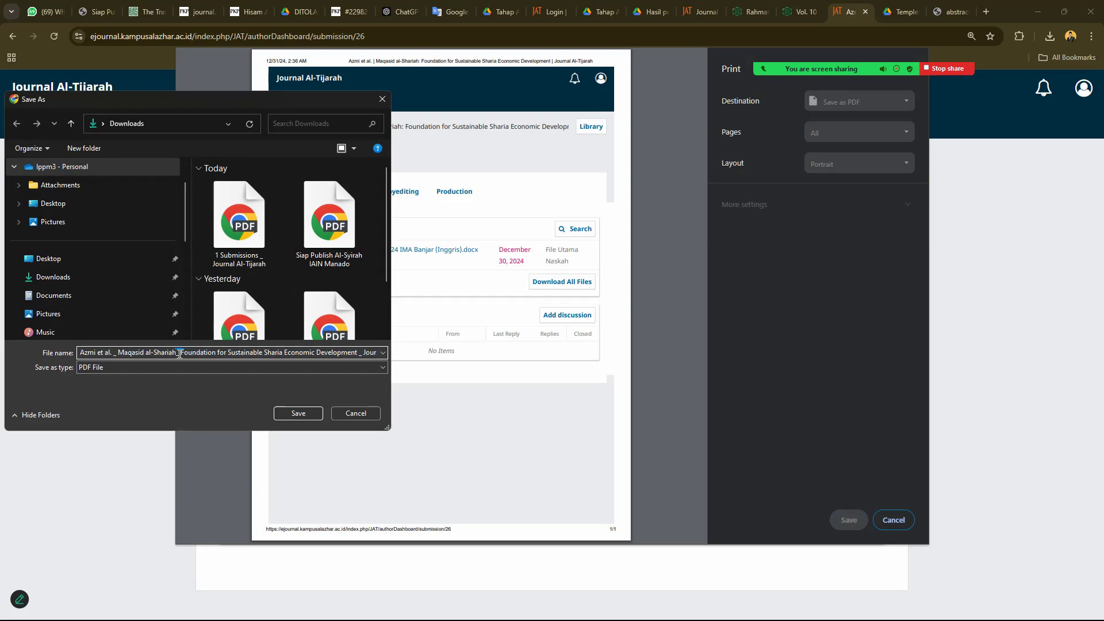
key("Return")
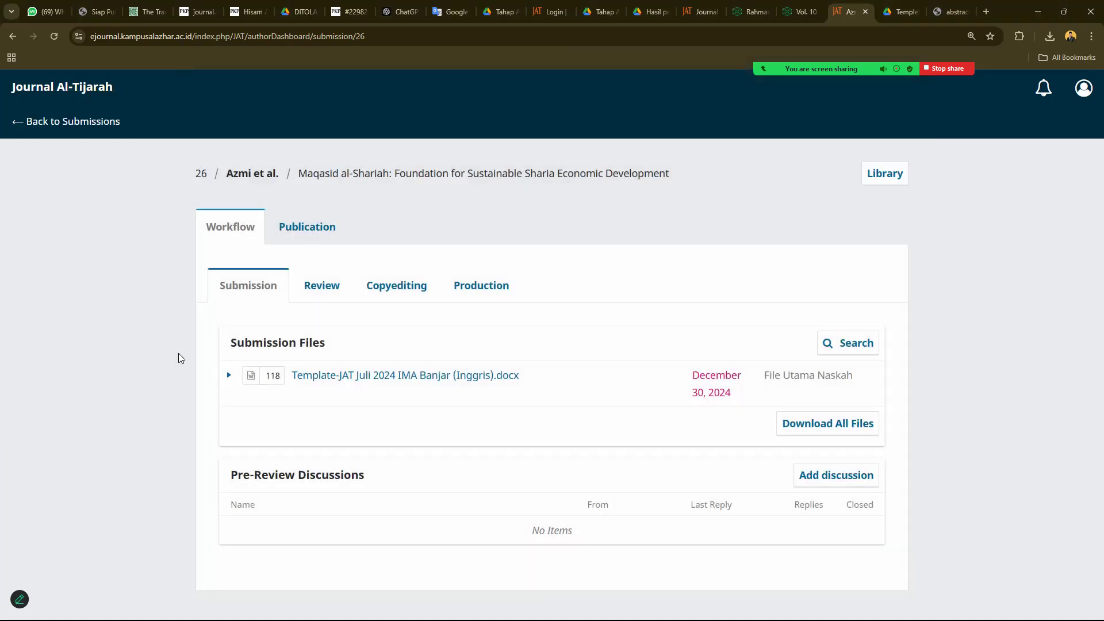
- Check the Review stage, then open submission 26's Publication Title & Abstract page to print
left_click(337, 292)
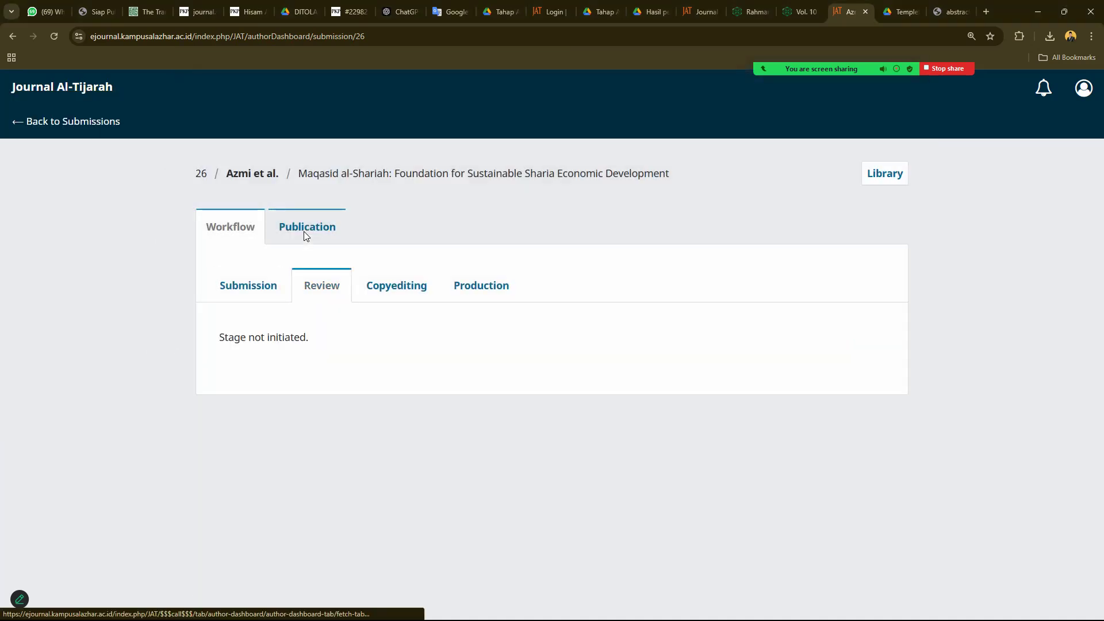
left_click(304, 231)
left_click(241, 229)
left_click(299, 228)
scroll(310, 368, "down", 7)
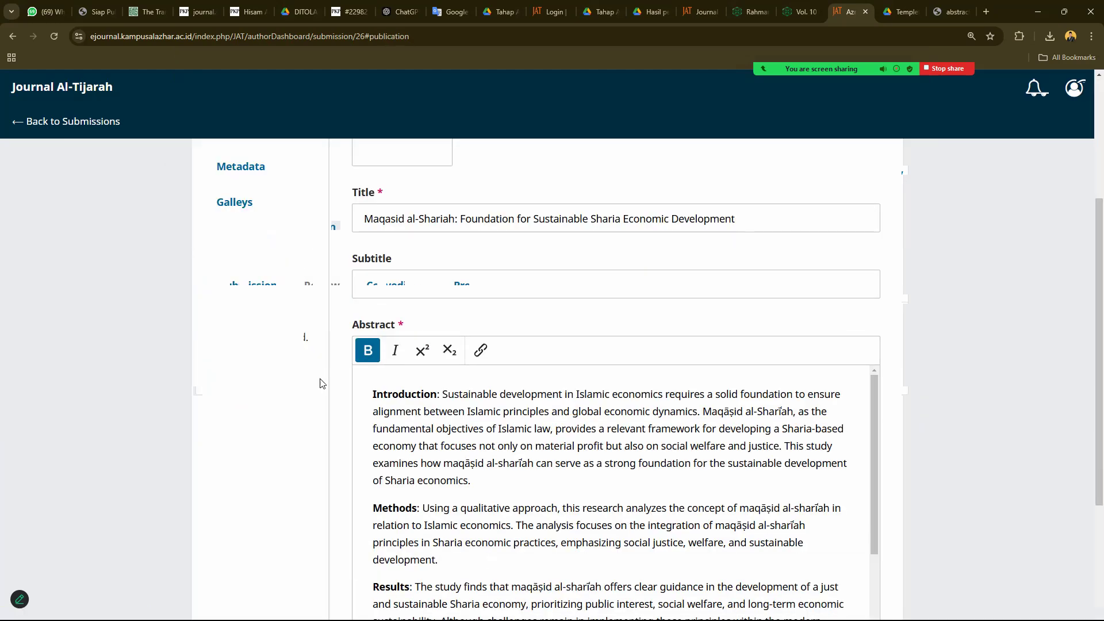
scroll(320, 386, "up", 6)
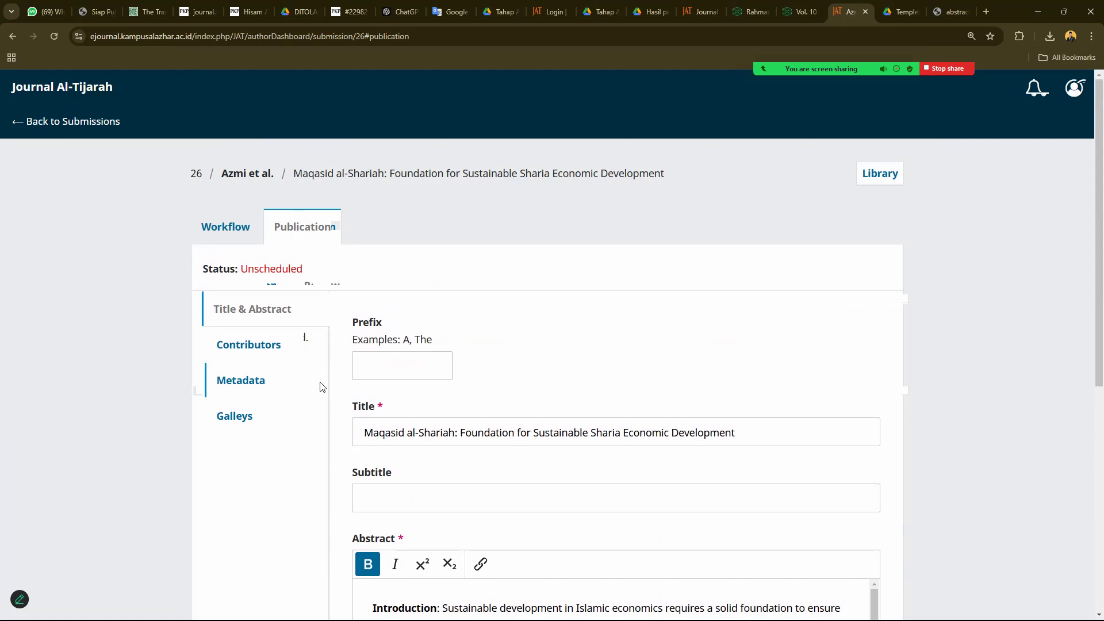
key("ctrl+p")
- Save the Title & Abstract page as PDF '3' and the Contributors page as PDF '4'
left_click(849, 520)
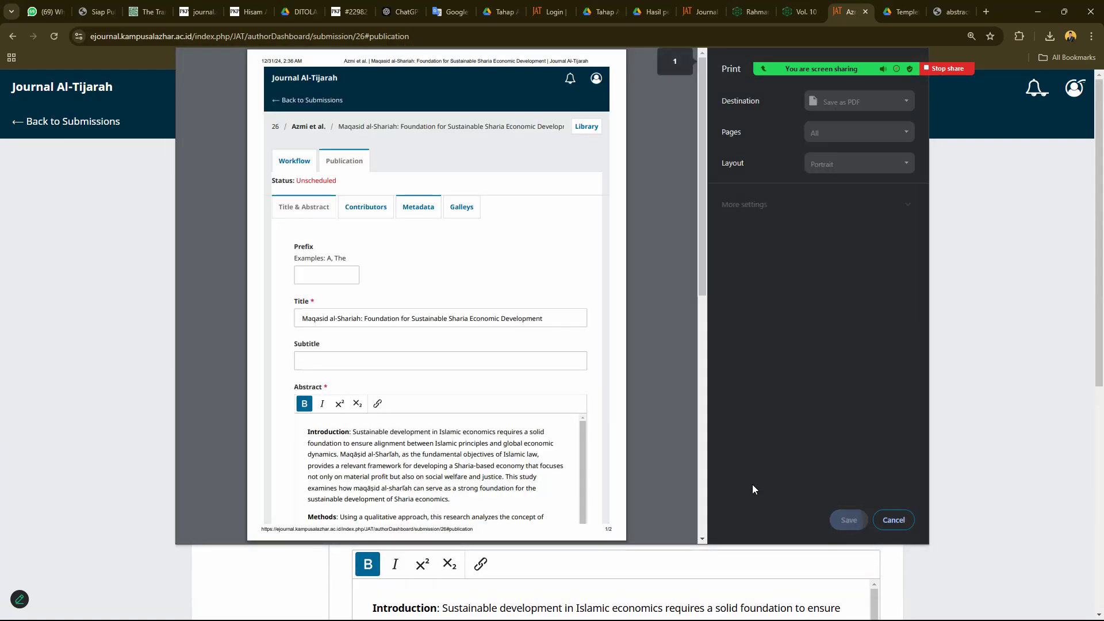
type("3")
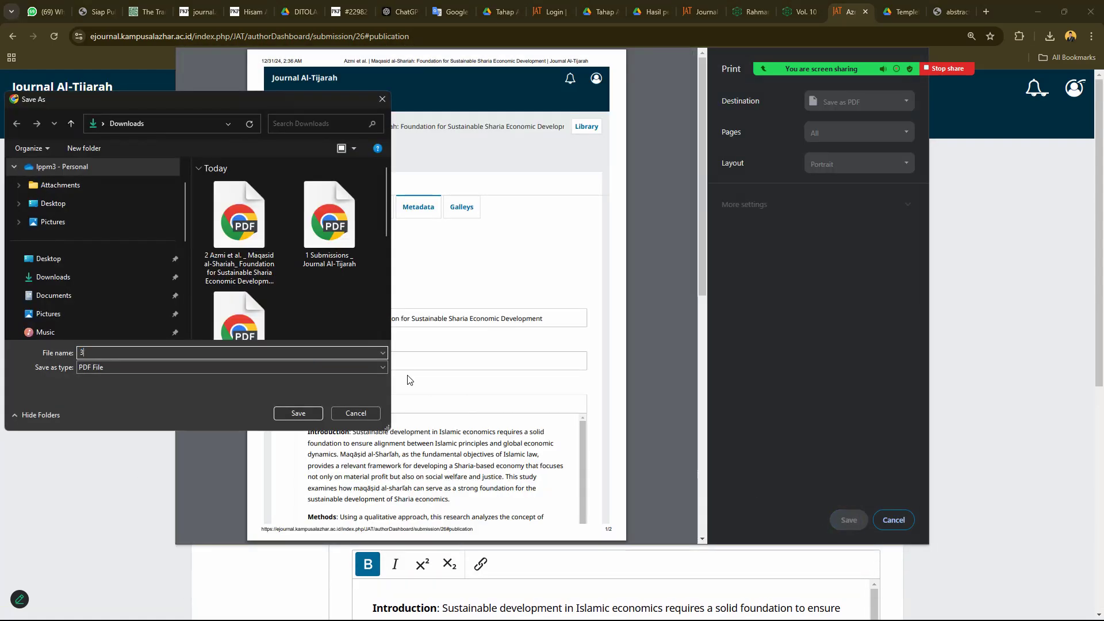
left_click(315, 411)
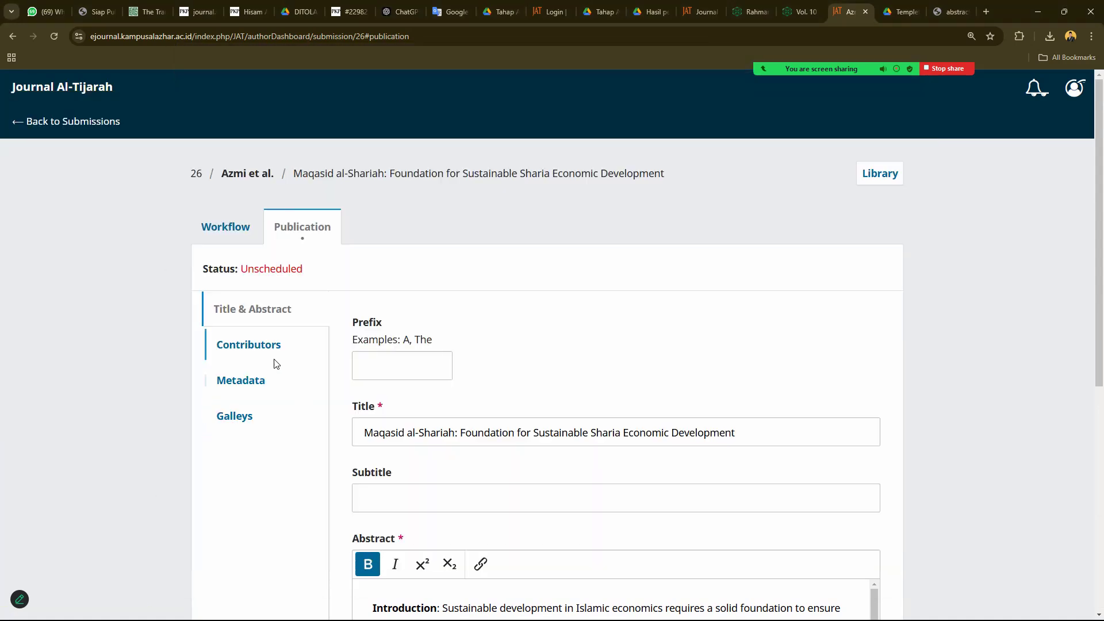
left_click(271, 352)
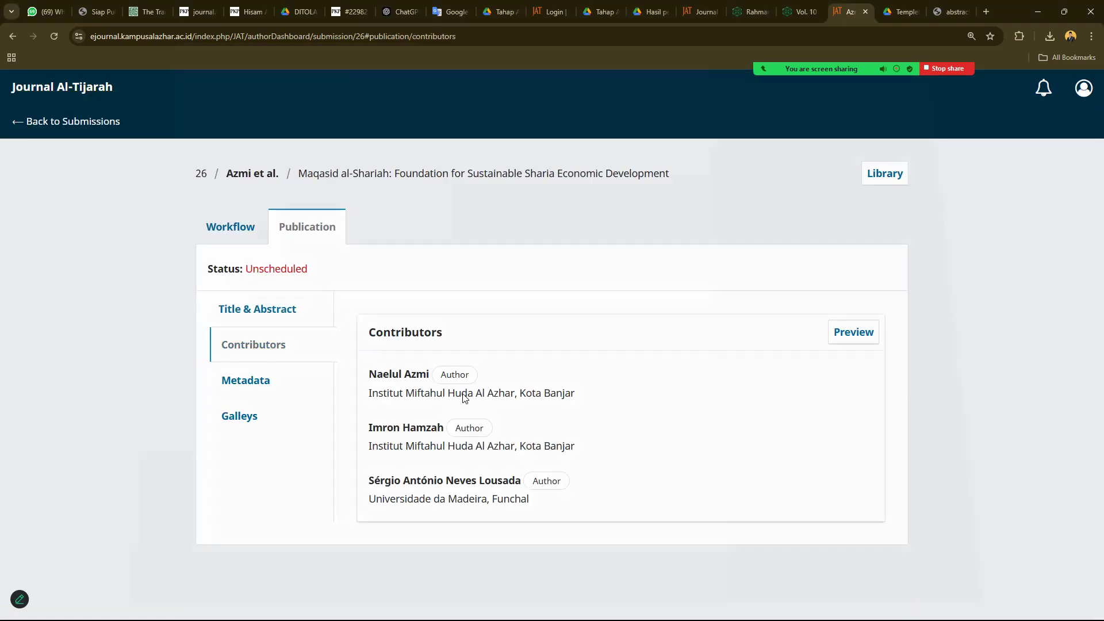
key("ctrl+p")
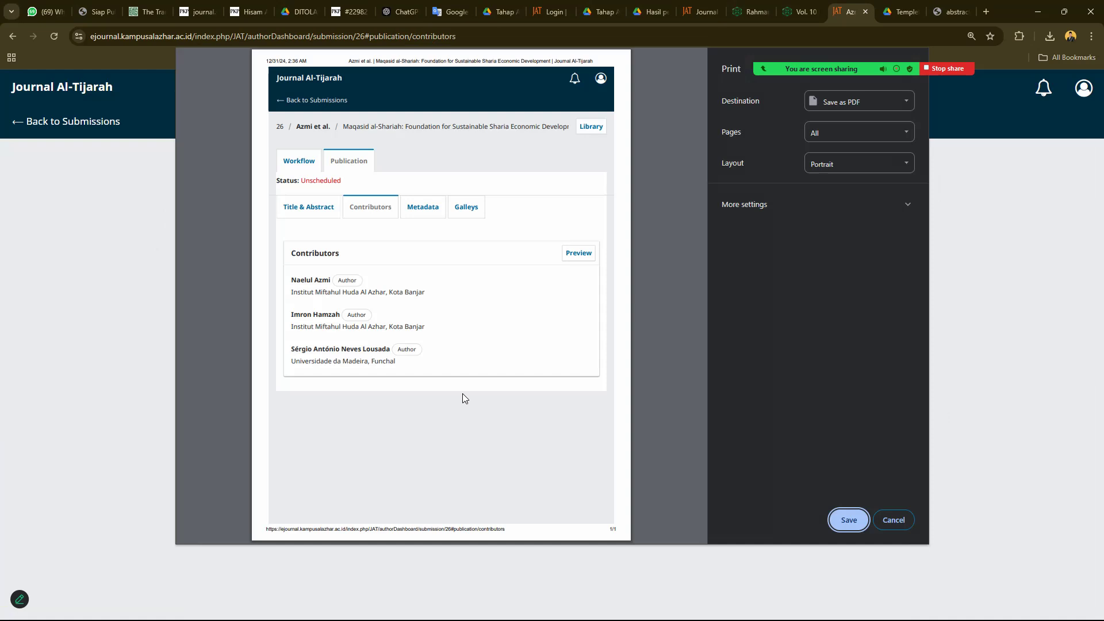
left_click(849, 520)
type("4")
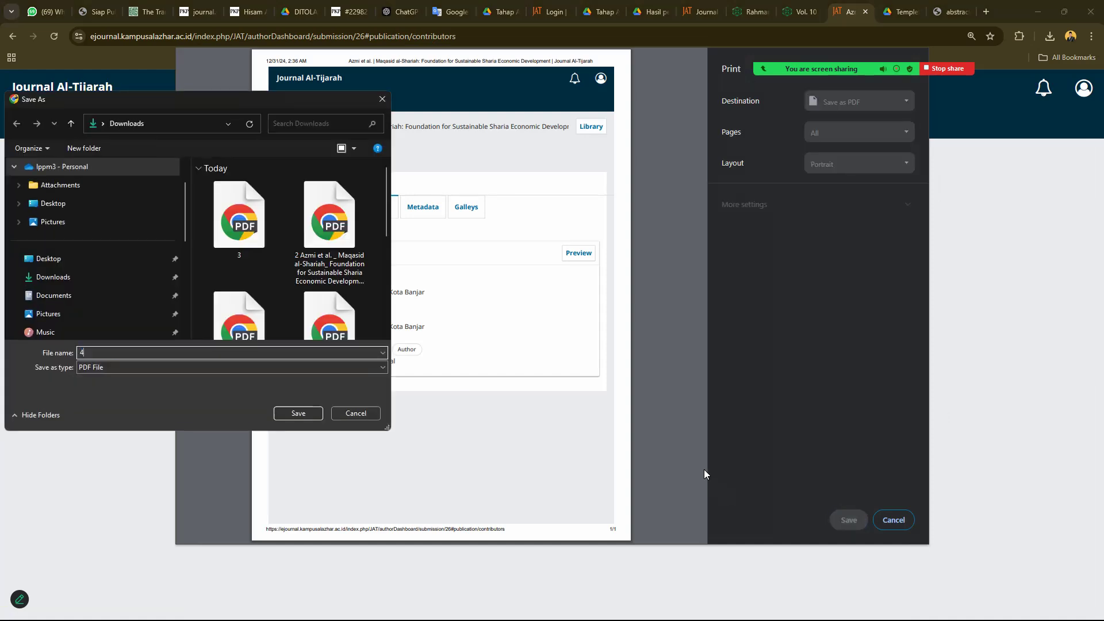
key("Return")
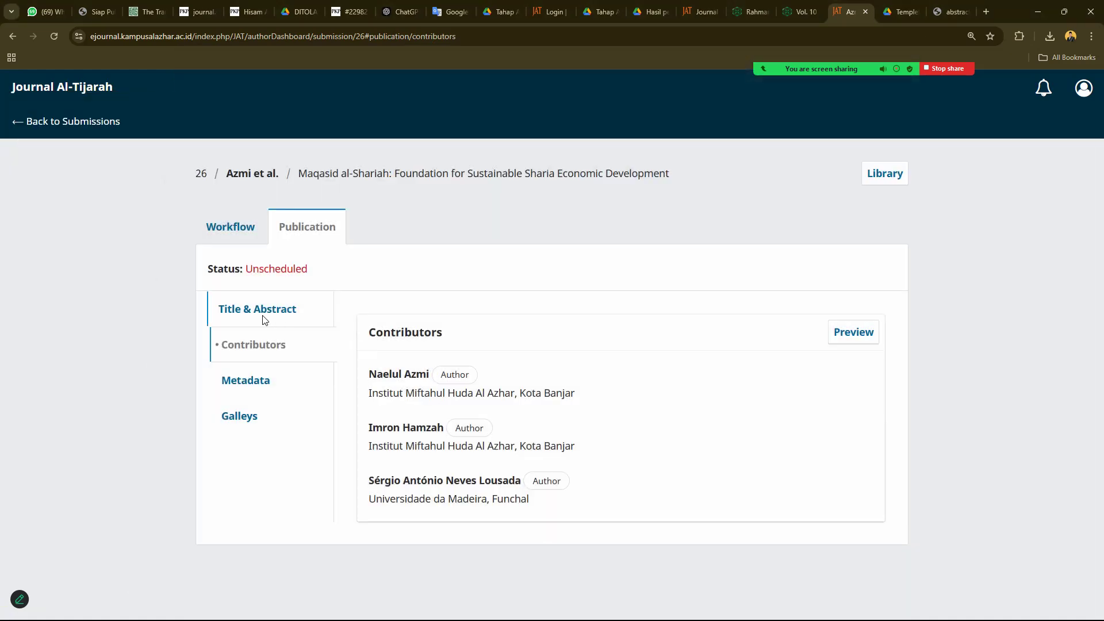
- Browse Metadata, Galleys, Title & Abstract, Contributors and Workflow stages, then return to Submissions
left_click(251, 383)
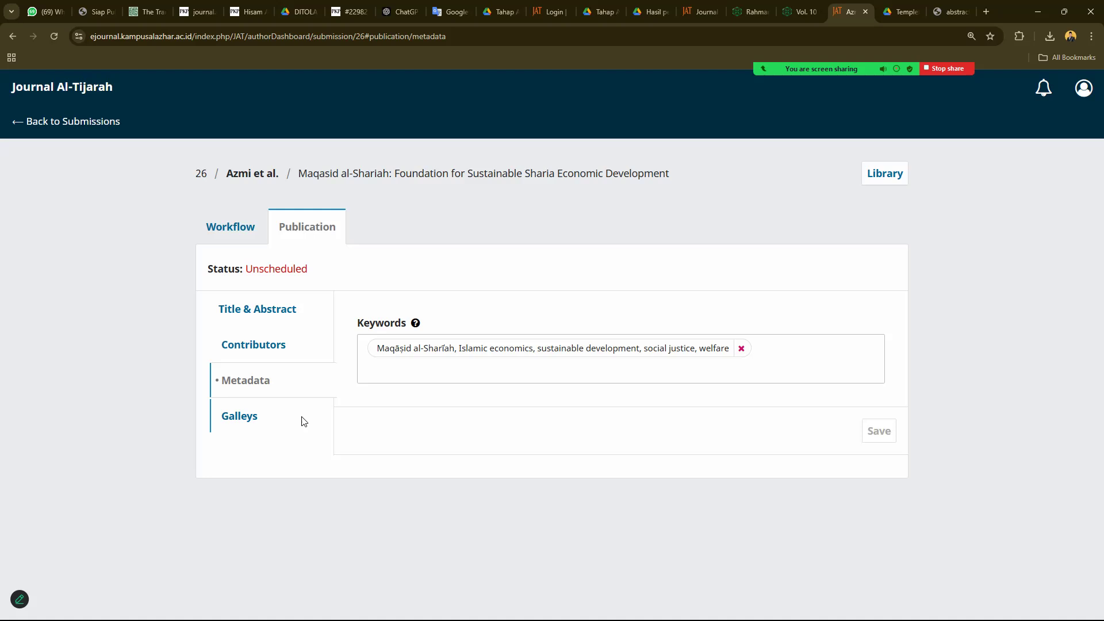
left_click(239, 414)
left_click(230, 310)
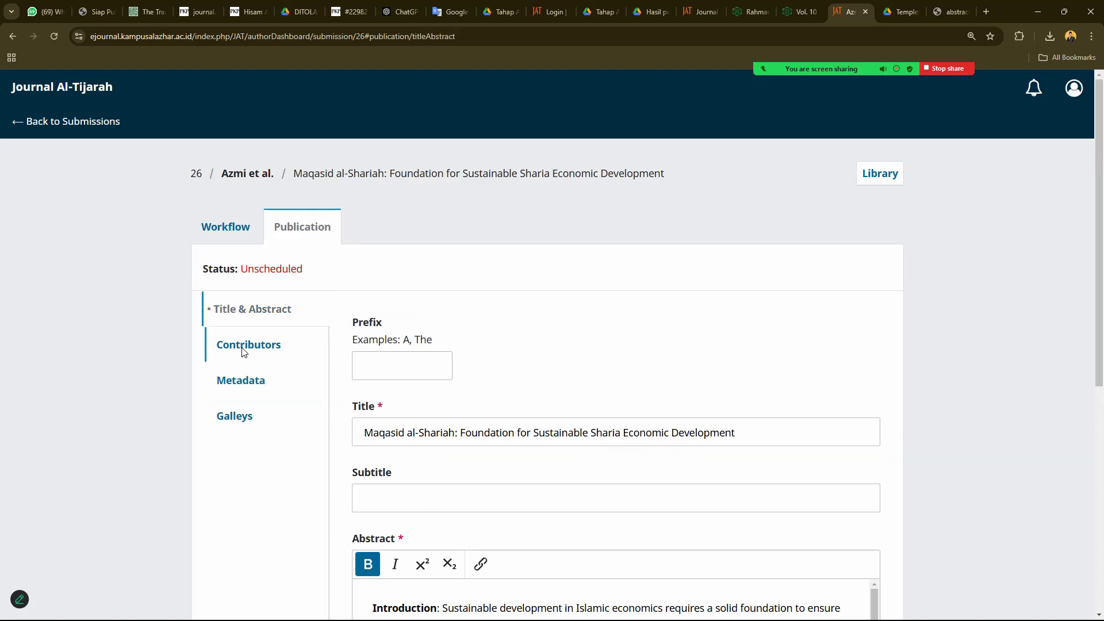
left_click(243, 348)
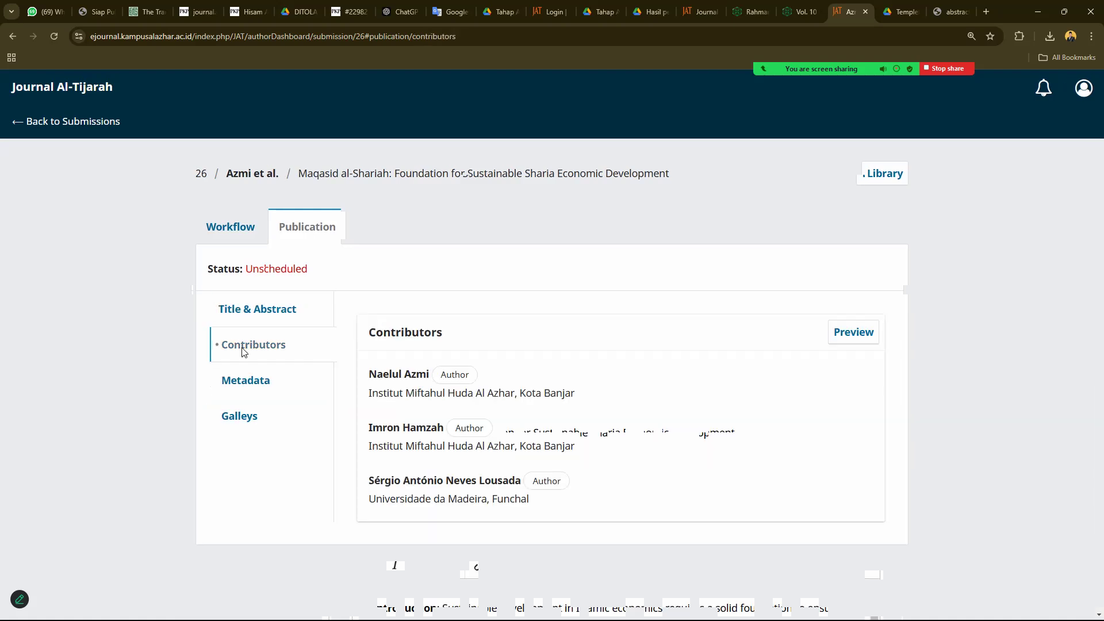
left_click(232, 226)
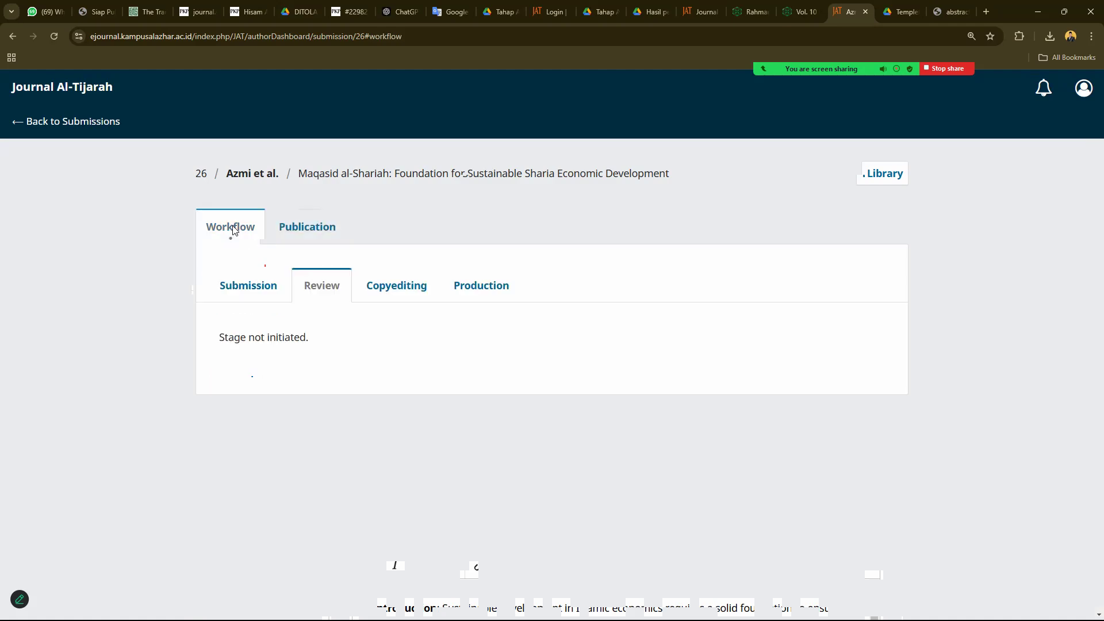
left_click(239, 296)
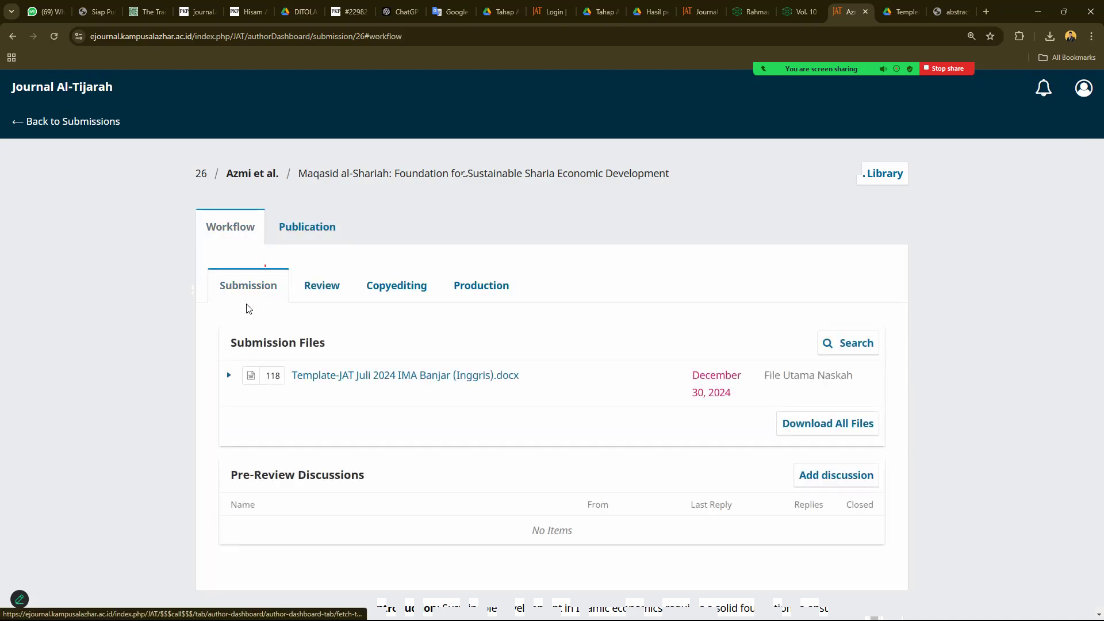
left_click(322, 286)
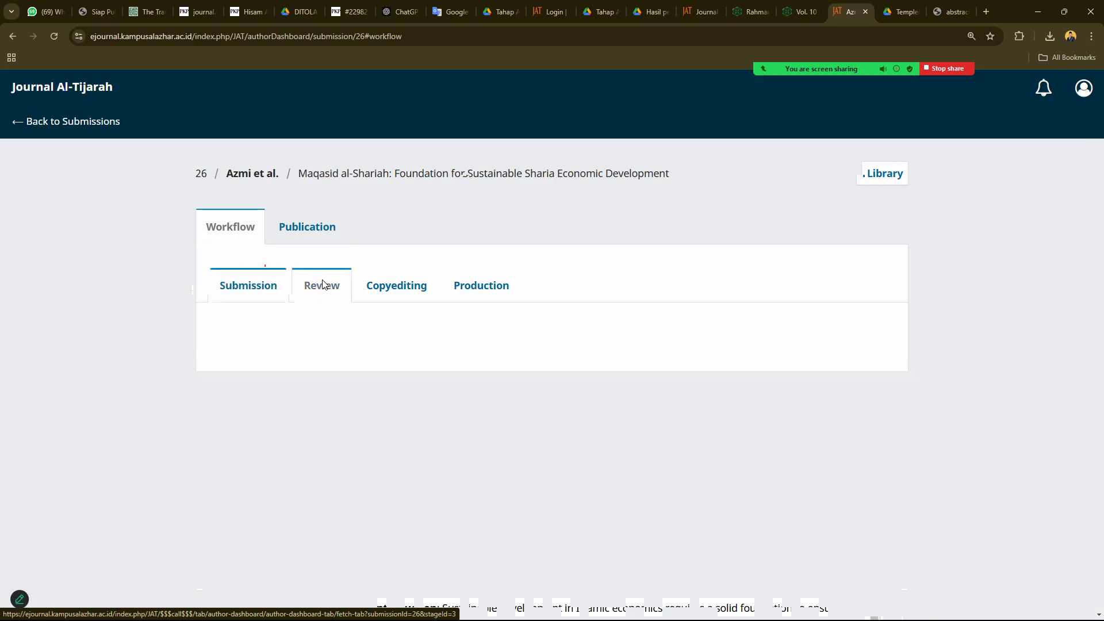
left_click(277, 285)
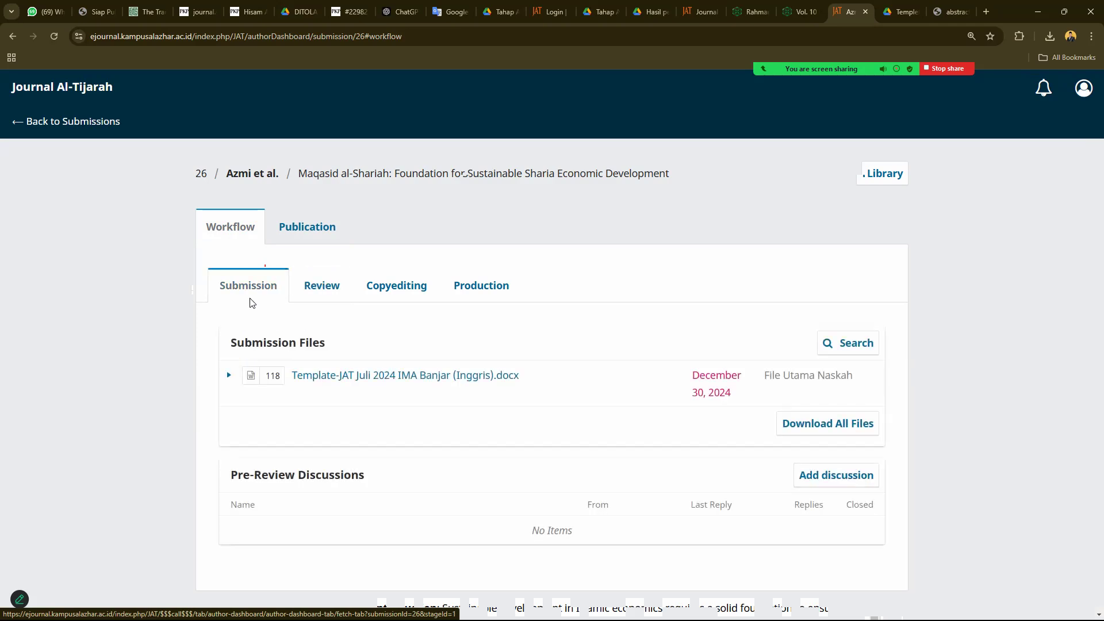
left_click(69, 122)
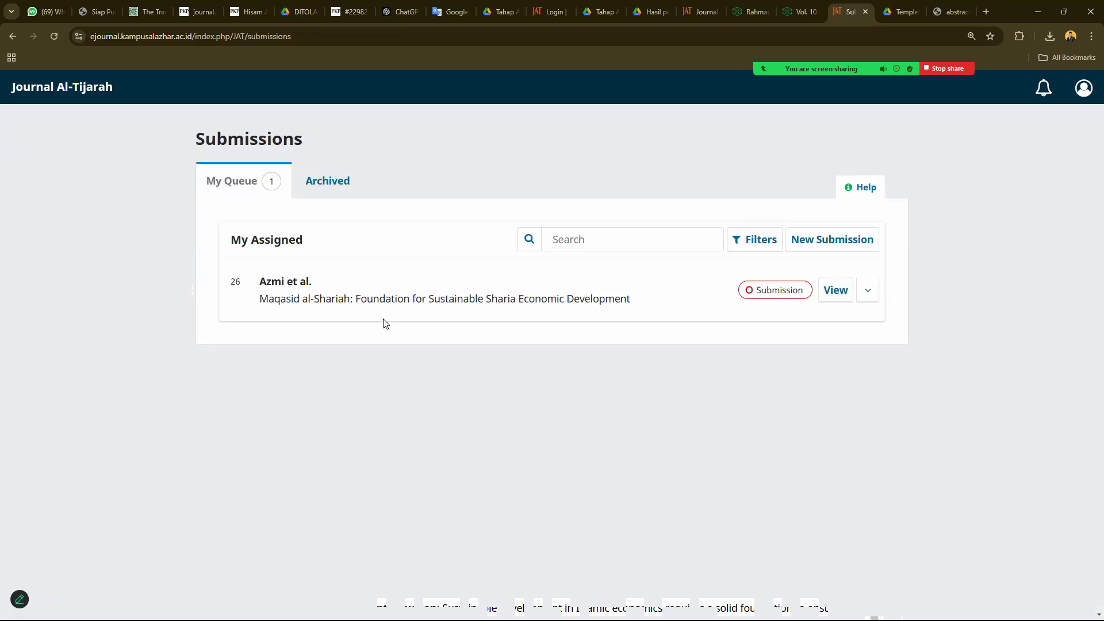
- Open submission 26's Publication Contributors page and save it as a PDF named 5
left_click(328, 182)
left_click(267, 191)
left_click(833, 294)
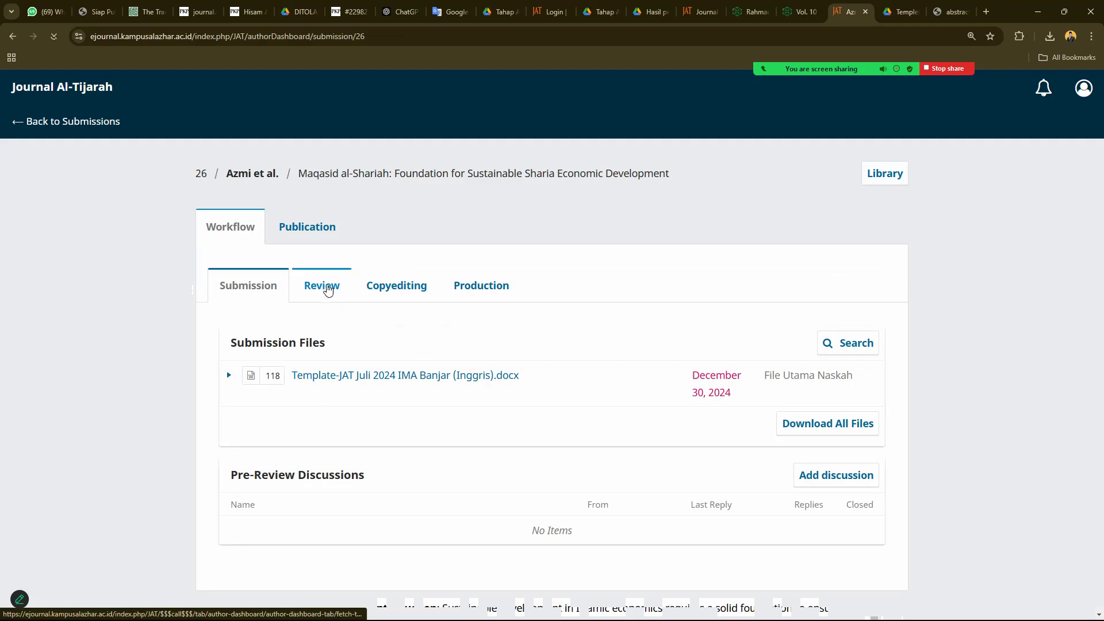
left_click(315, 229)
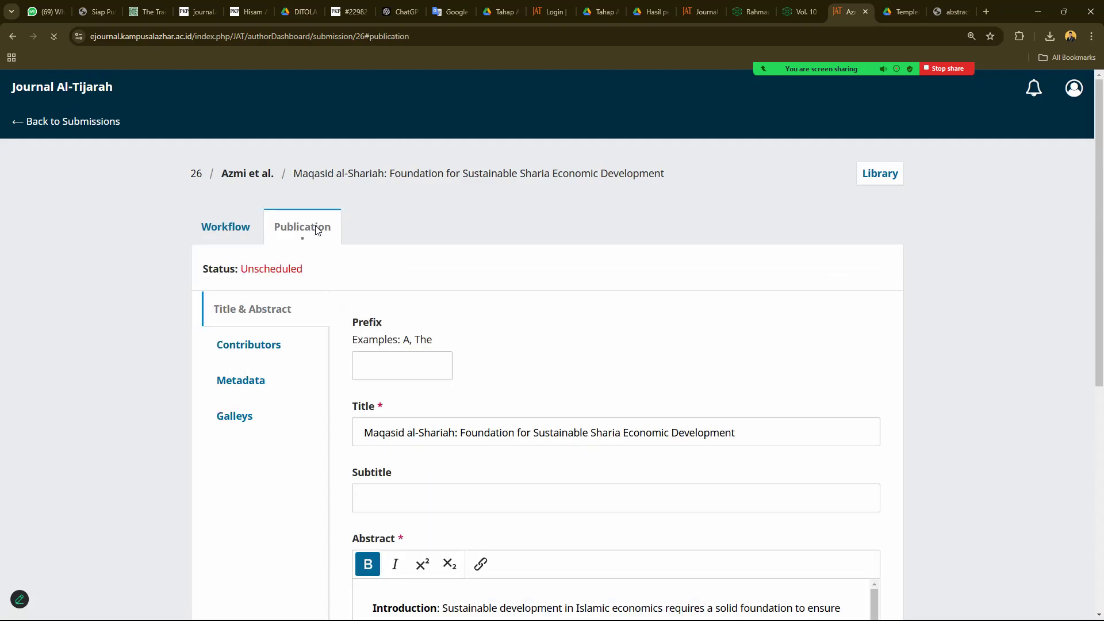
scroll(327, 351, "down", 7)
scroll(327, 351, "up", 7)
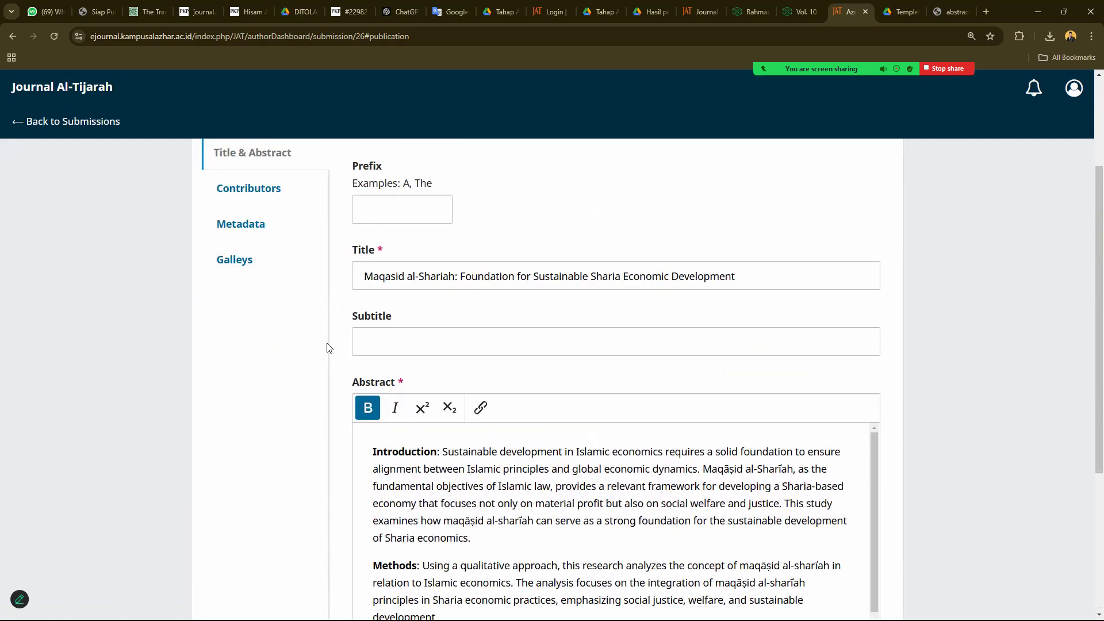
left_click(269, 348)
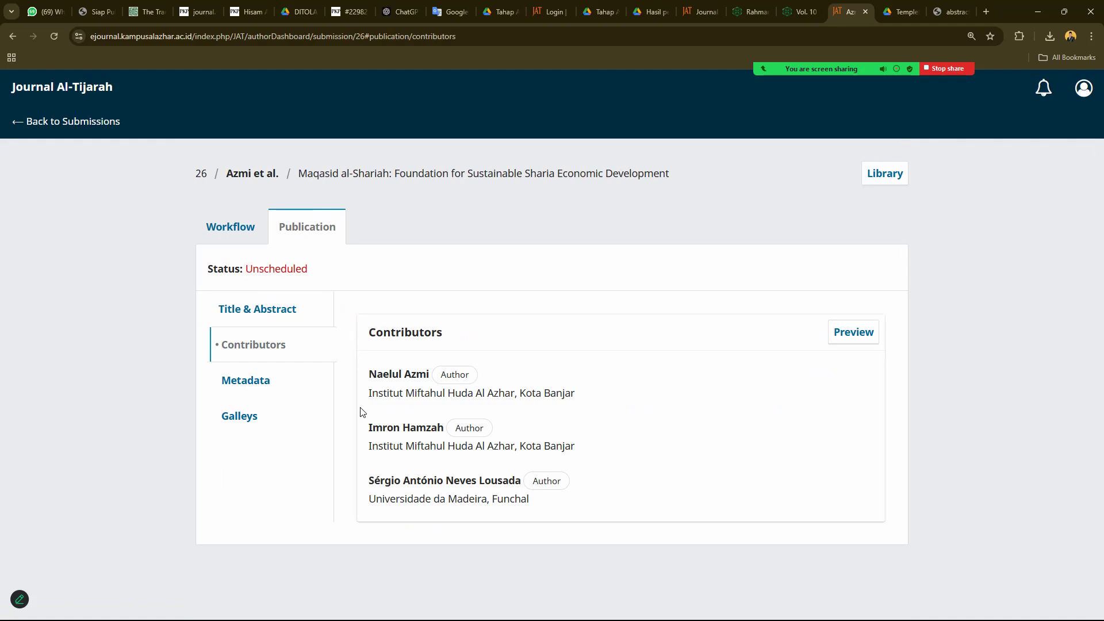
key("ctrl+p")
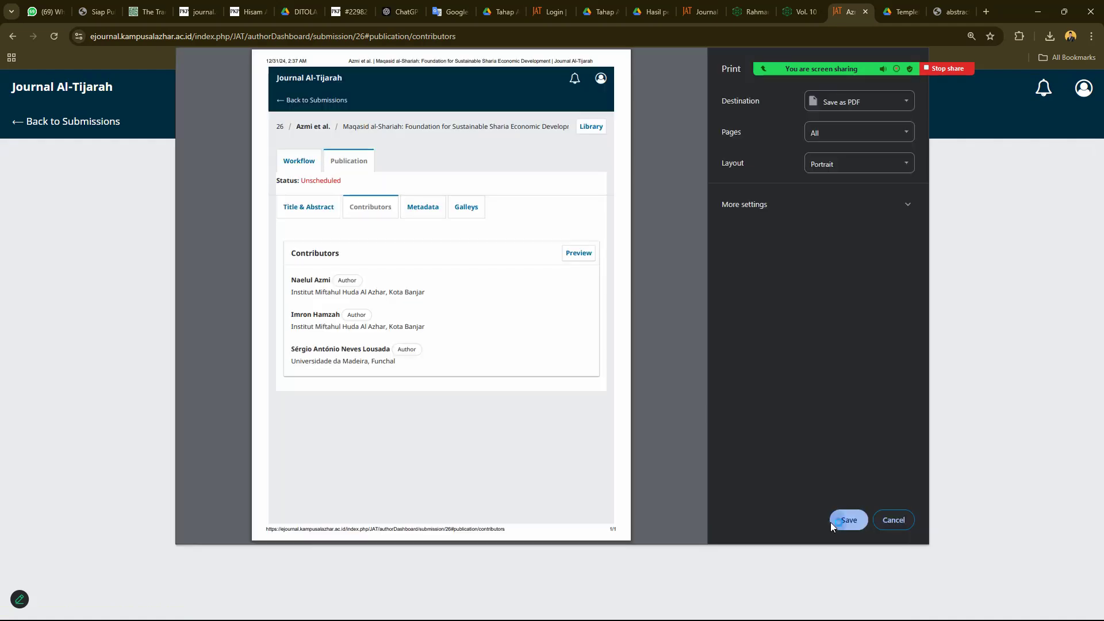
left_click(832, 521)
type("5")
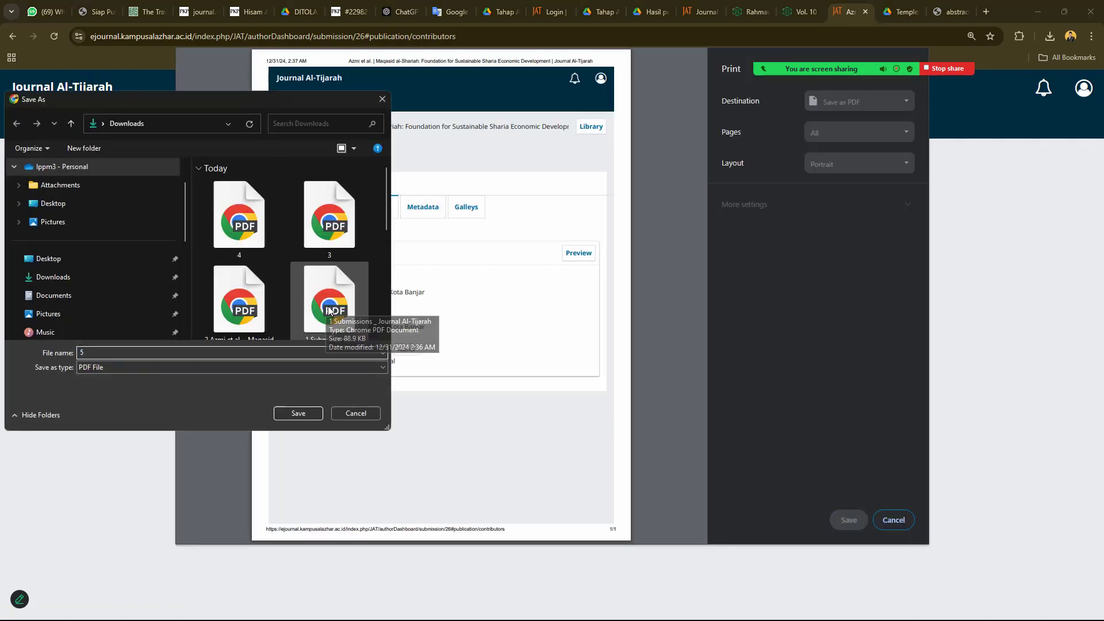
key("Return")
- Search Google for 'pdf gabung' and open the iLovePDF merge page
left_click(945, 11)
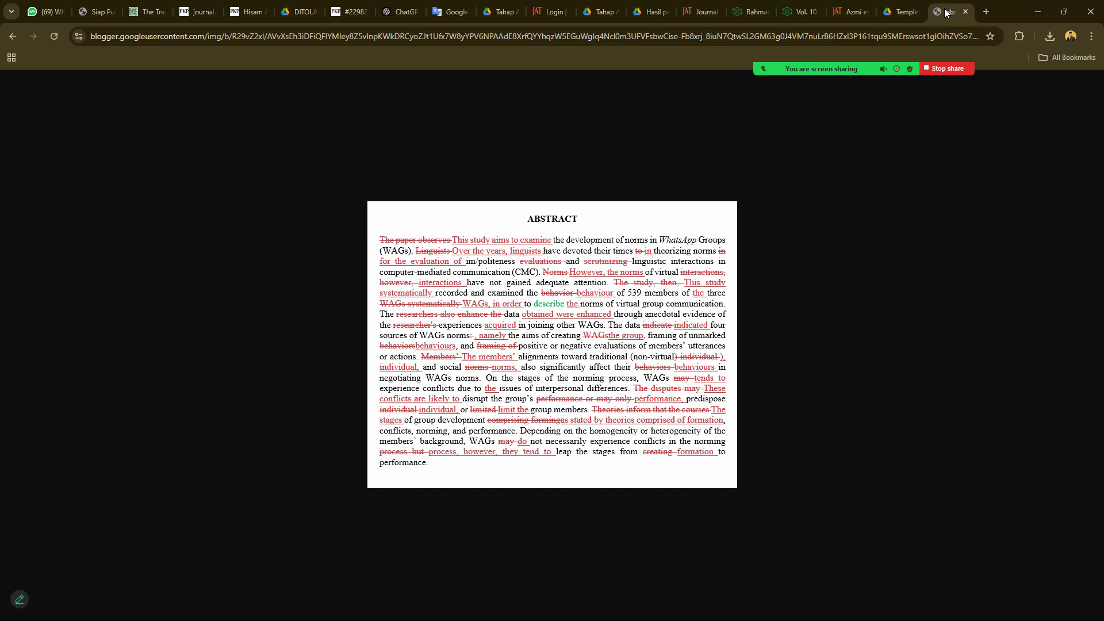
left_click(916, 33)
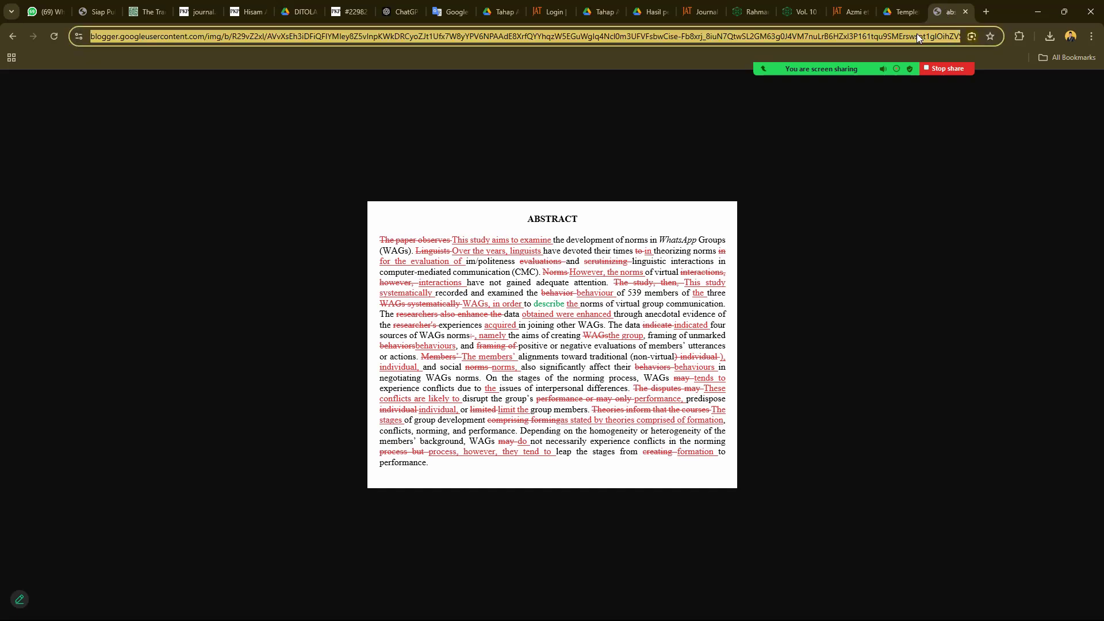
type("pdf gabung")
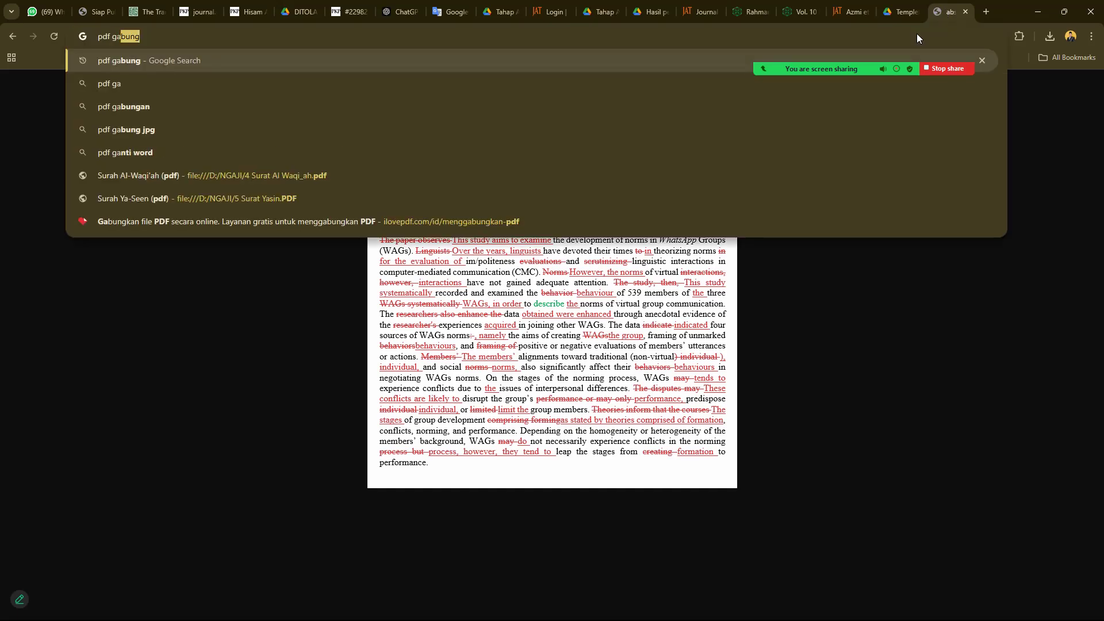
key("Return")
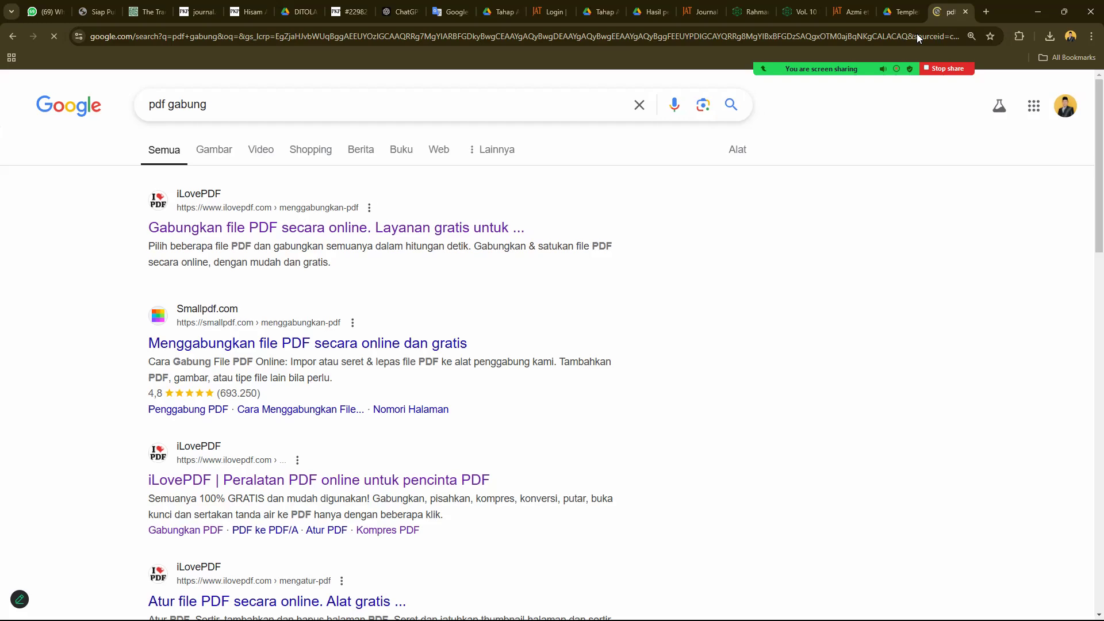
left_click(486, 227)
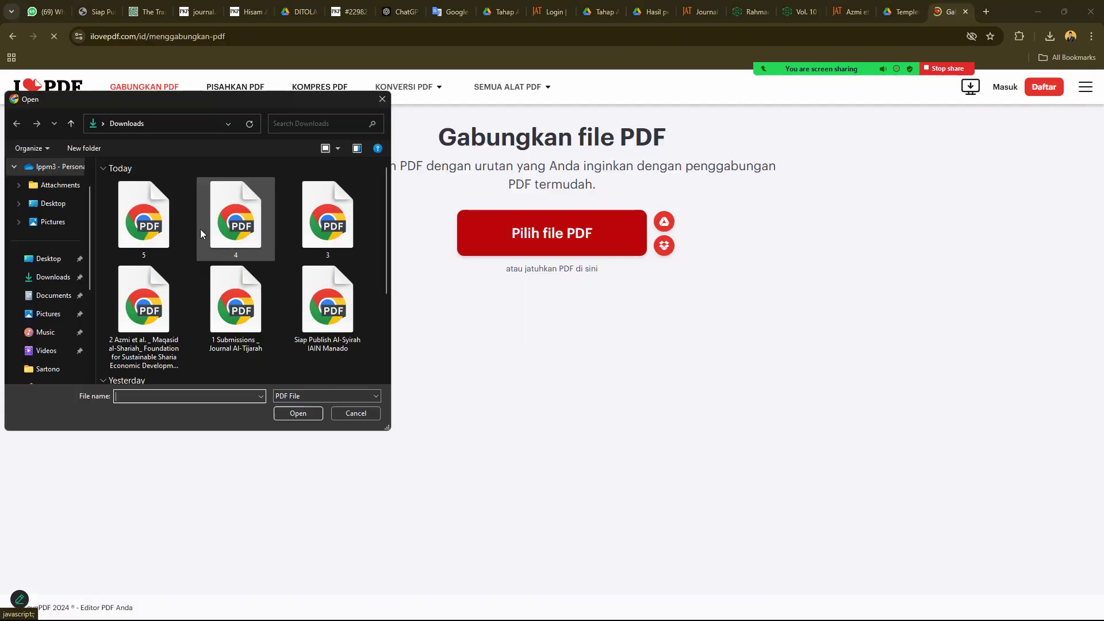
- Upload PDFs 1–5 to iLovePDF and order them with the Submissions page first
left_click(148, 225)
key("shift+Right")
key("shift+Right")
key("shift+Right")
key("shift+Right")
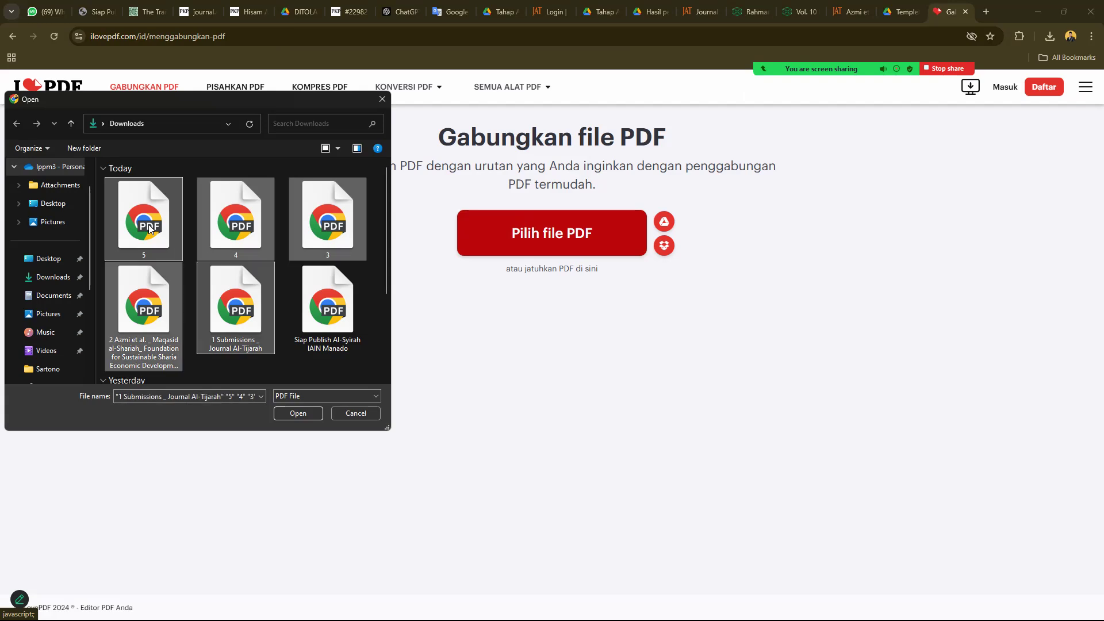
key("Return")
left_click_drag(661, 213, 115, 225)
left_click_drag(636, 224, 311, 224)
- Merge the PDFs, save the result as ilovepdf_merged, and open it
left_click(969, 584)
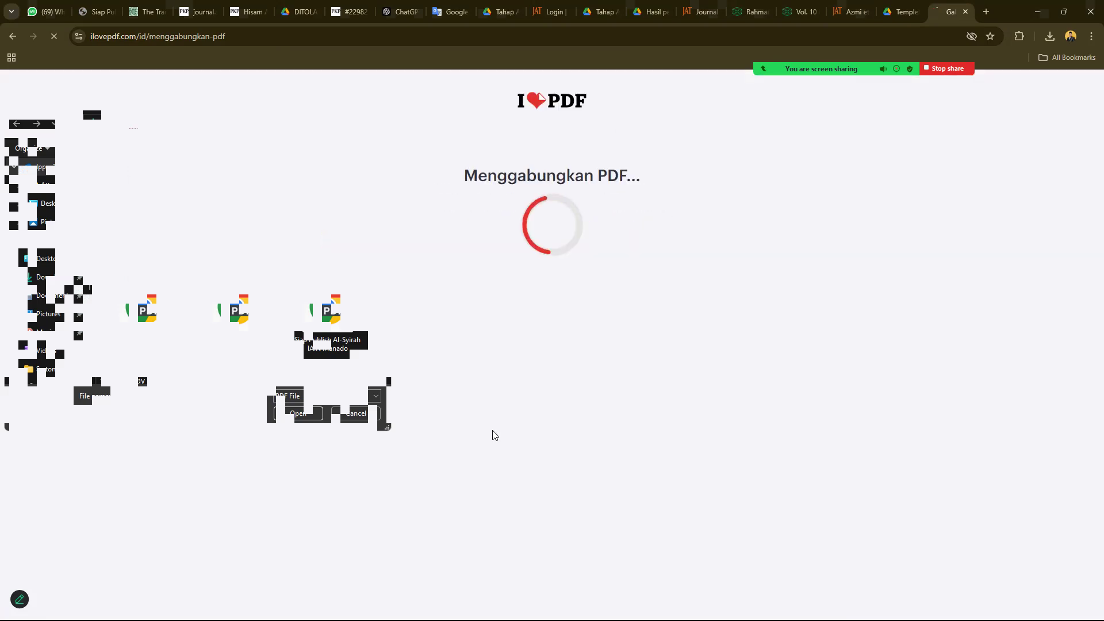
left_click(518, 191)
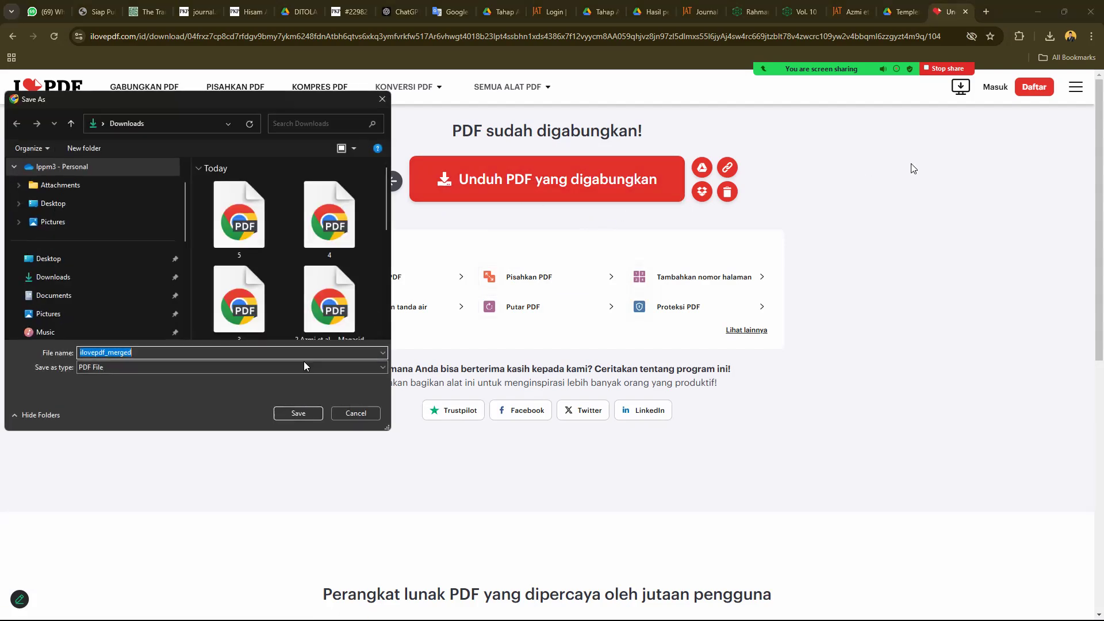
left_click(315, 413)
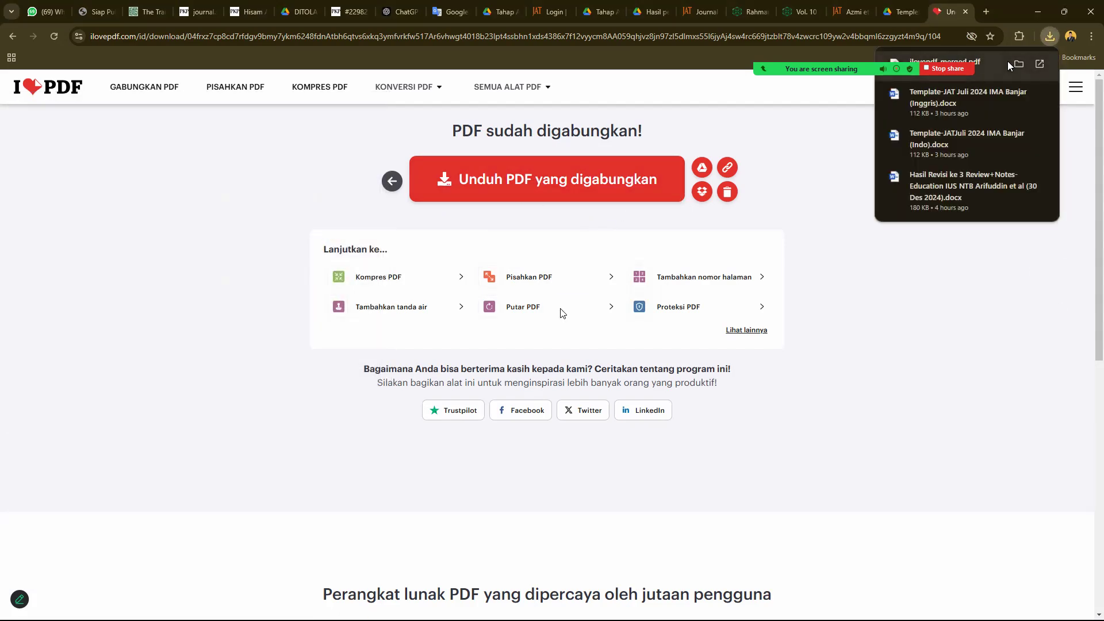
left_click(1008, 64)
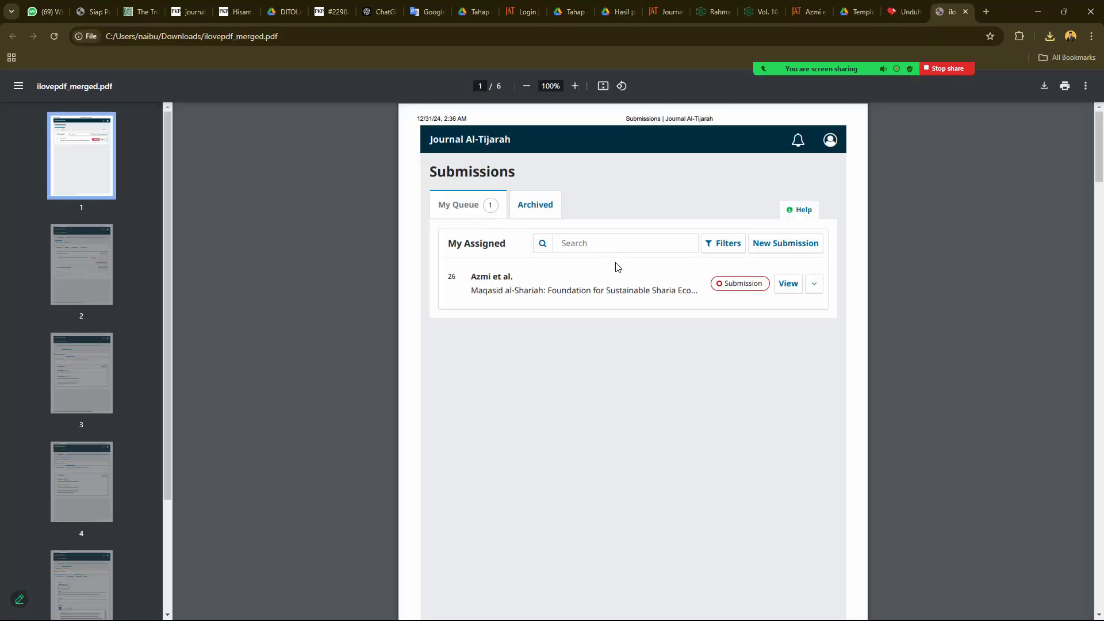
- Scroll through all six pages of ilovepdf_merged.pdf to check the captured submission screens
scroll(618, 264, "down", 3)
scroll(619, 267, "down", 5)
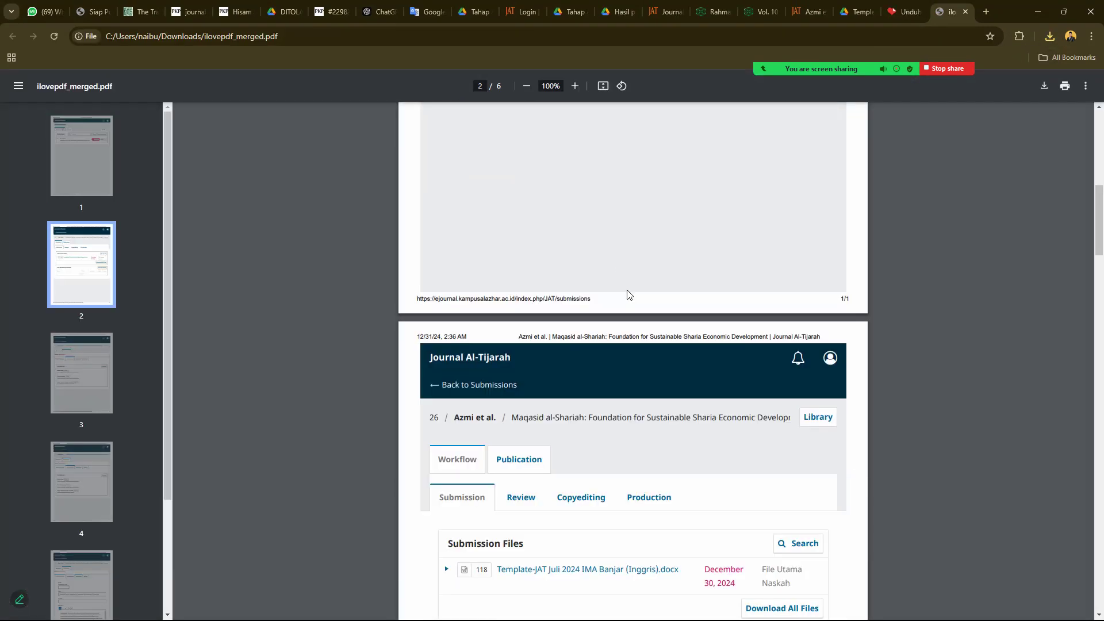
scroll(629, 294, "down", 13)
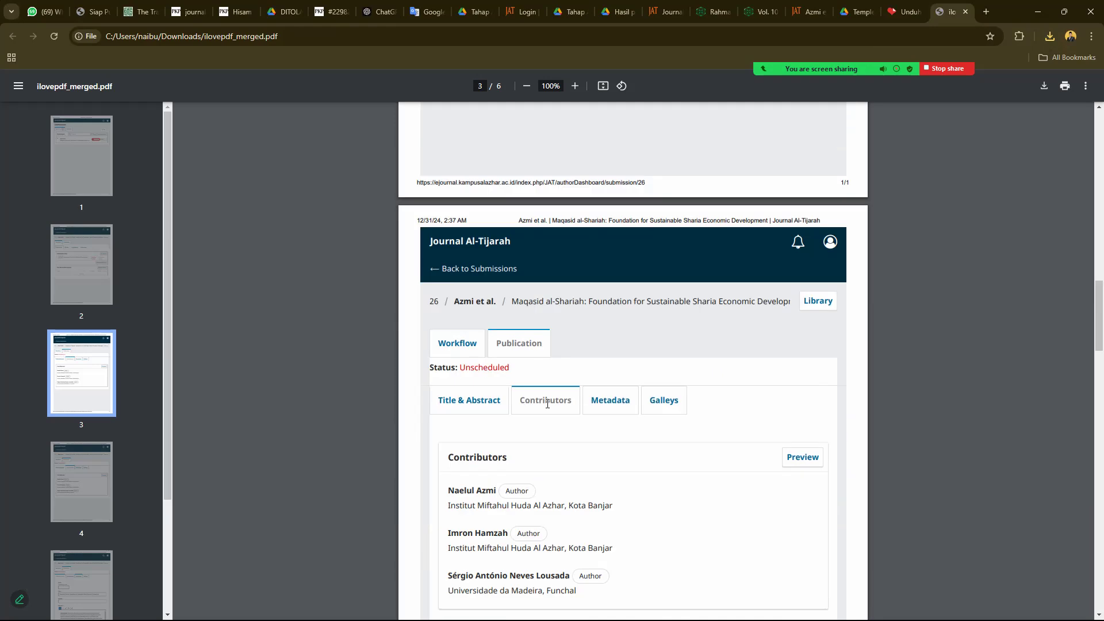
scroll(547, 404, "down", 20)
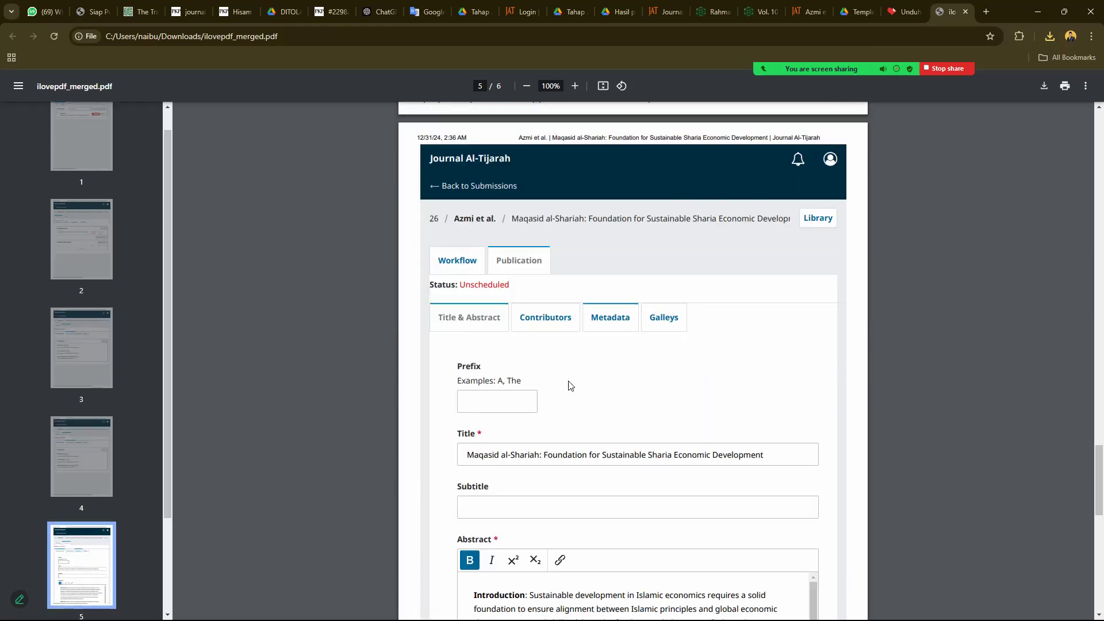
scroll(570, 385, "down", 12)
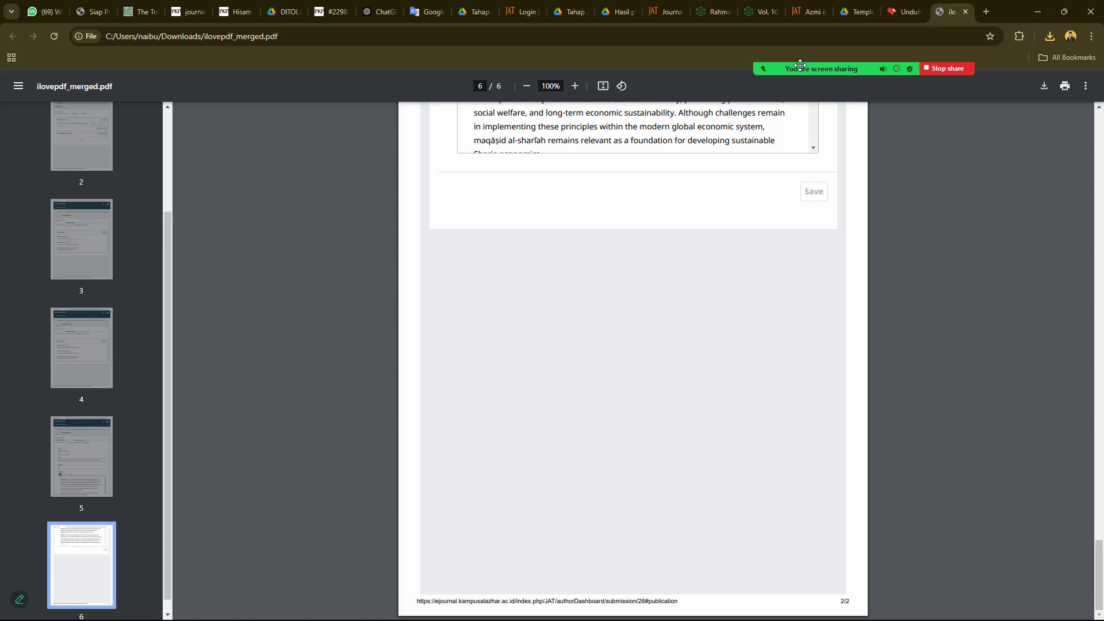
mouse_move(822, 36)
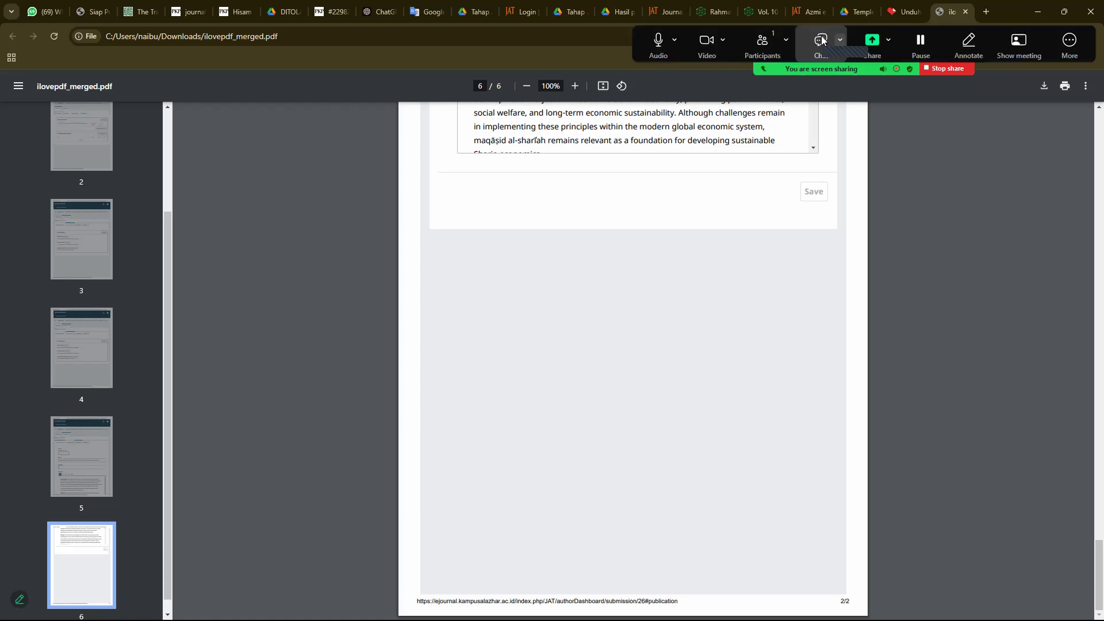
left_click(1049, 51)
mouse_move(985, 77)
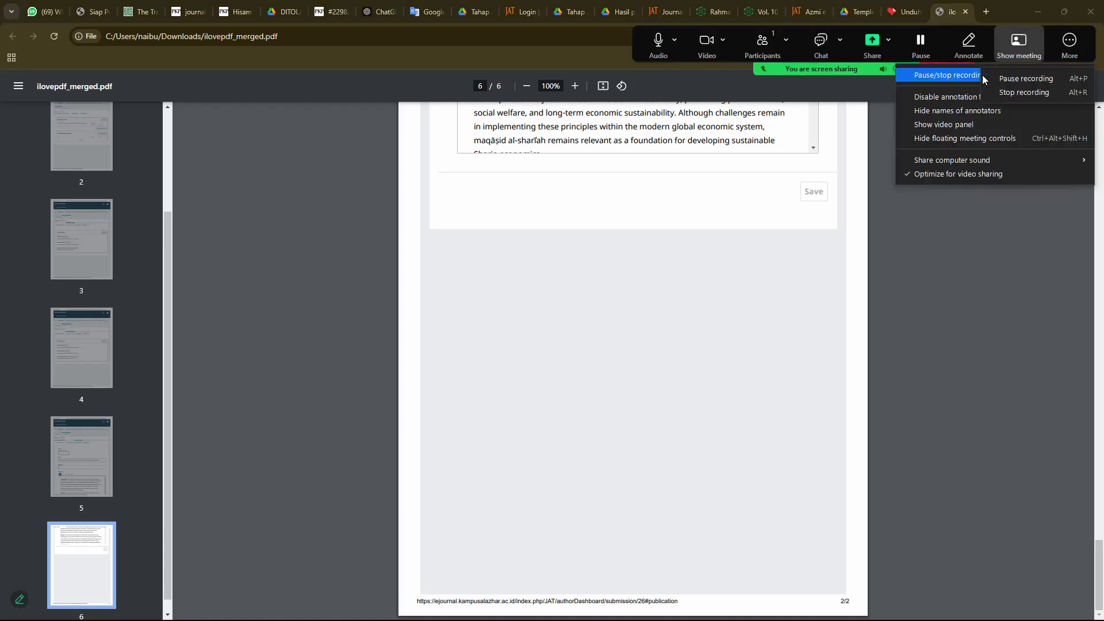